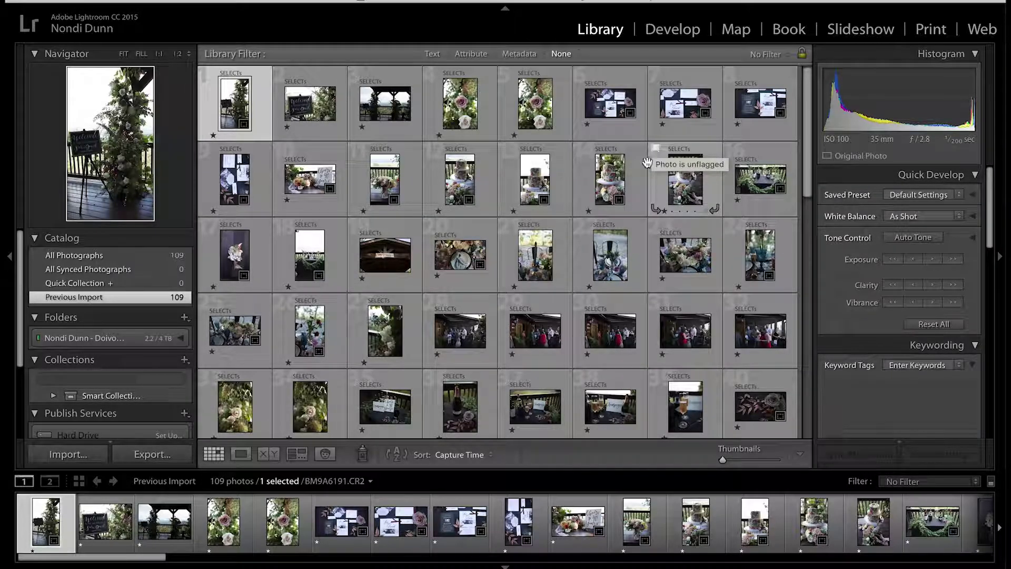
Look over the thumbnails of the whole previous import down to the last row and back.
scroll(612, 334, down, 10)
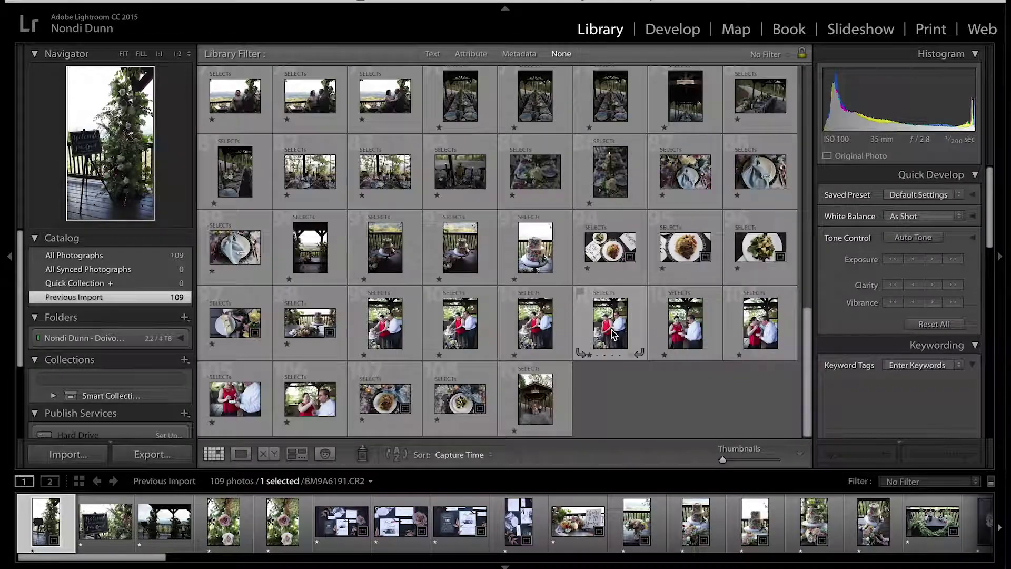
scroll(612, 334, up, 8)
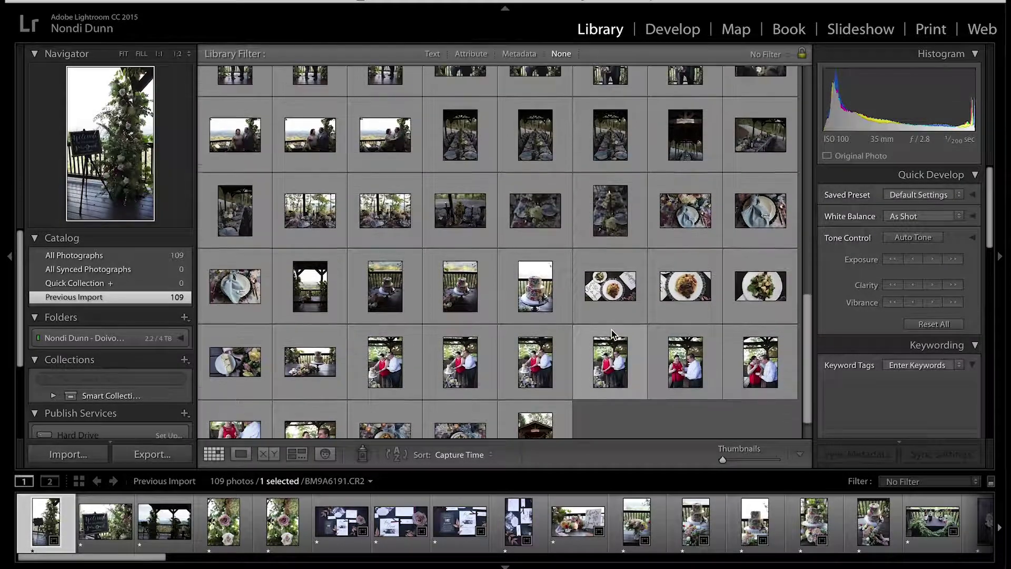
scroll(612, 334, up, 8)
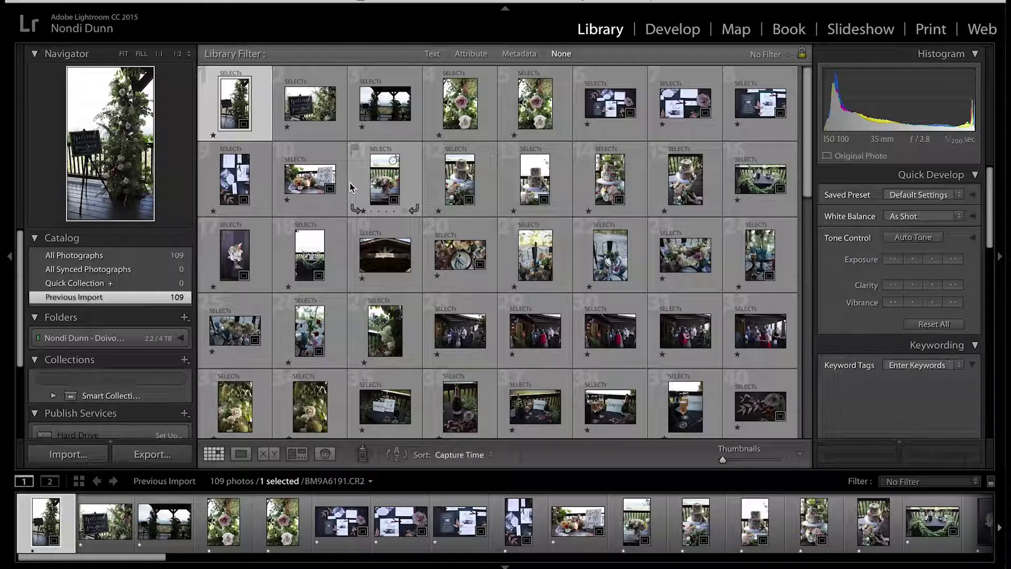
View the first photo enlarged and compare the lighting of the welcome sign, shaded pavilion and rose shots.
double_click(262, 85)
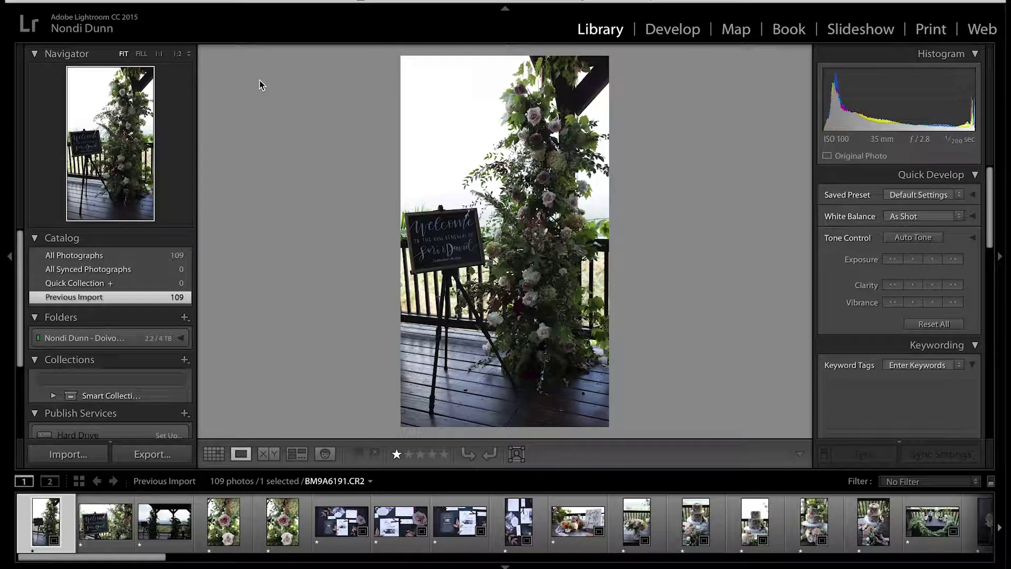
key(Right)
key(Right)
key(Right)
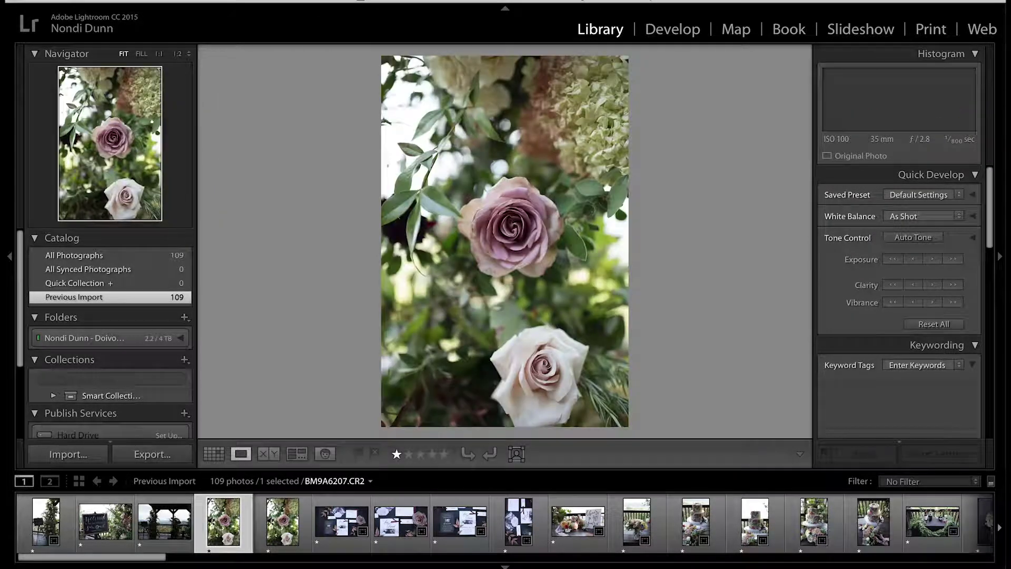
key(Left)
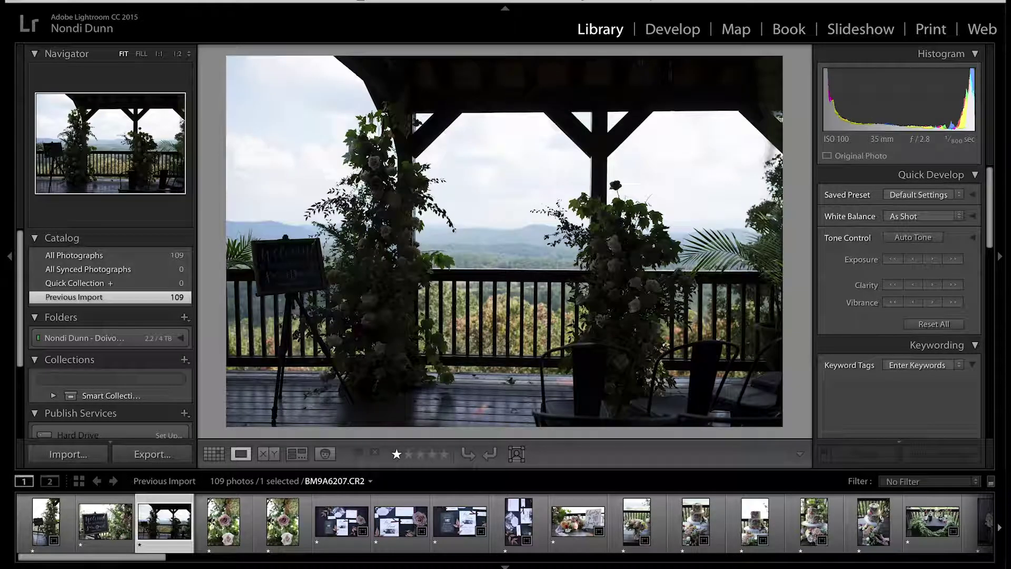
key(Right)
key(Left)
key(Left)
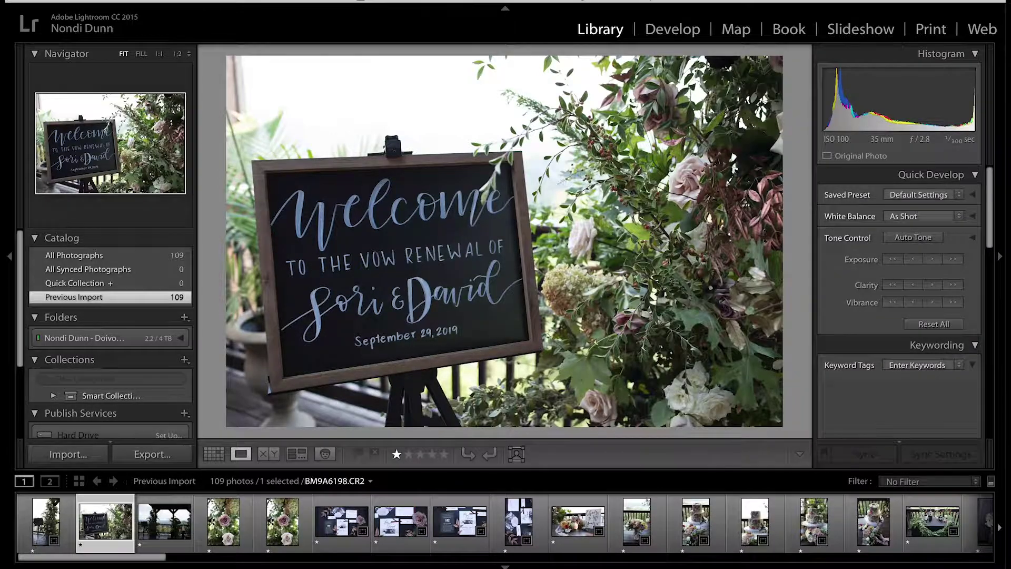
key(Right)
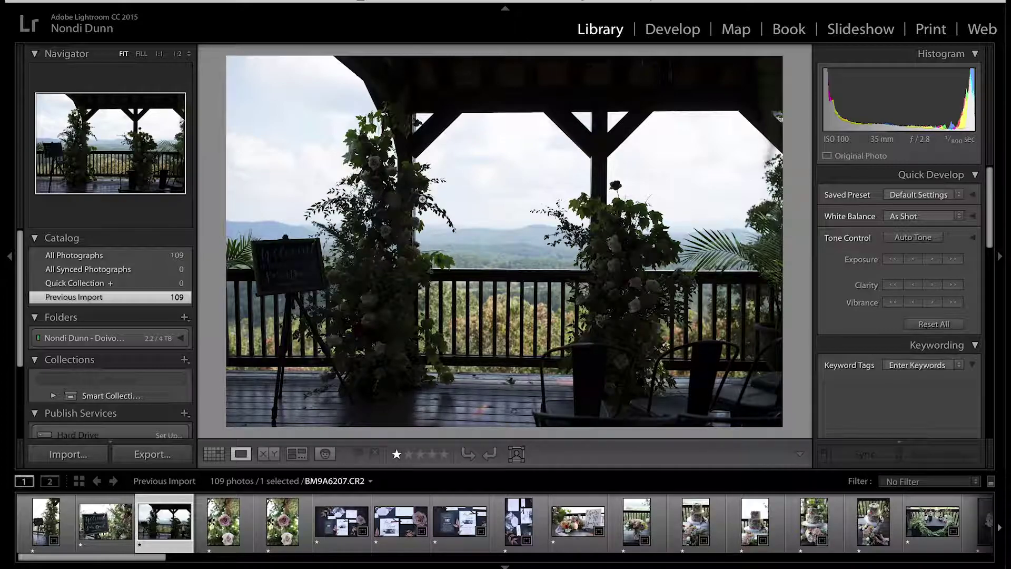
key(Right)
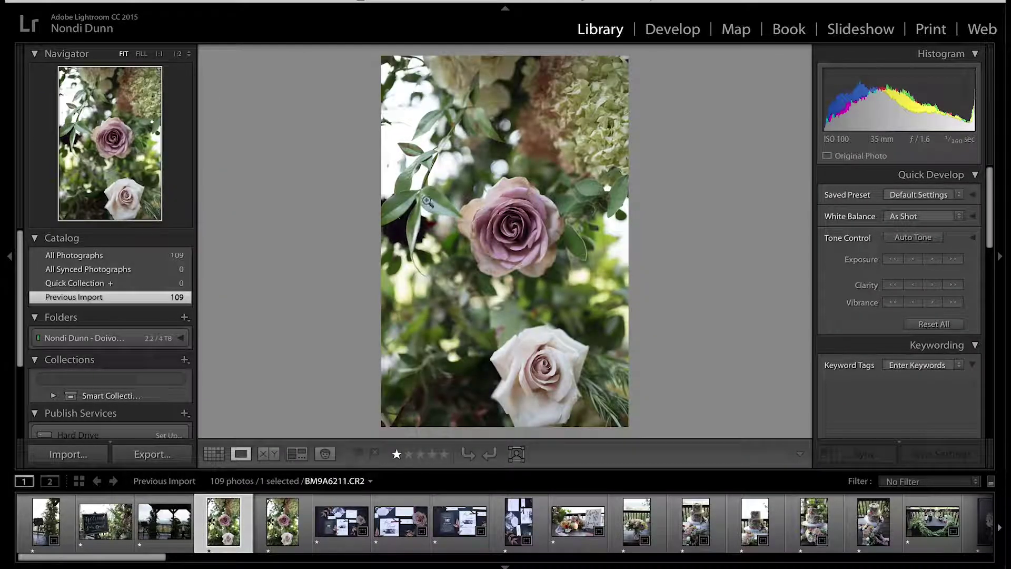
Advance past the invitation shots to the two-tier cake photo BM9A6244.CR2 and open it for developing.
key(Right)
key(Right)
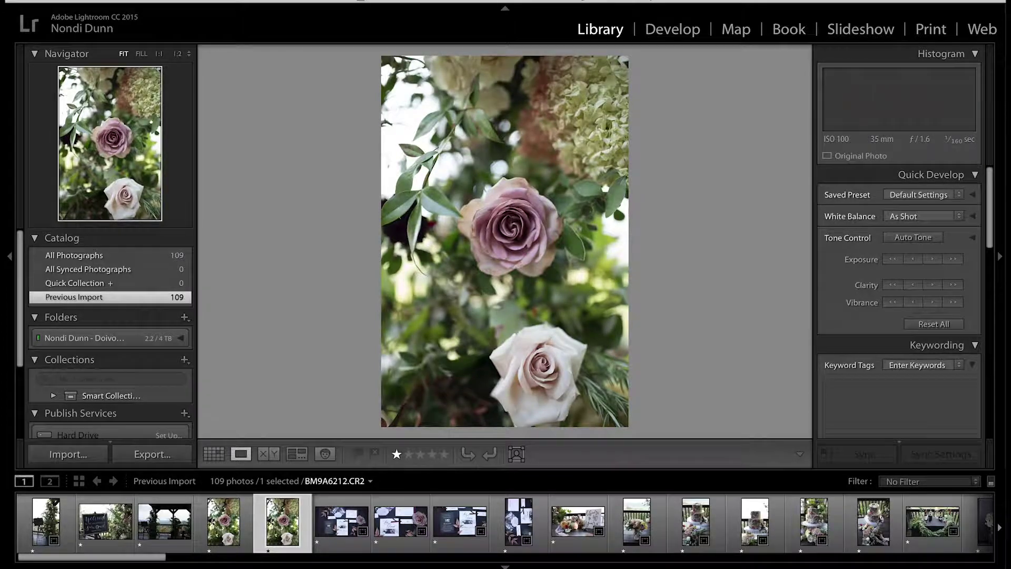
key(Right)
key(Right)
key(Right)
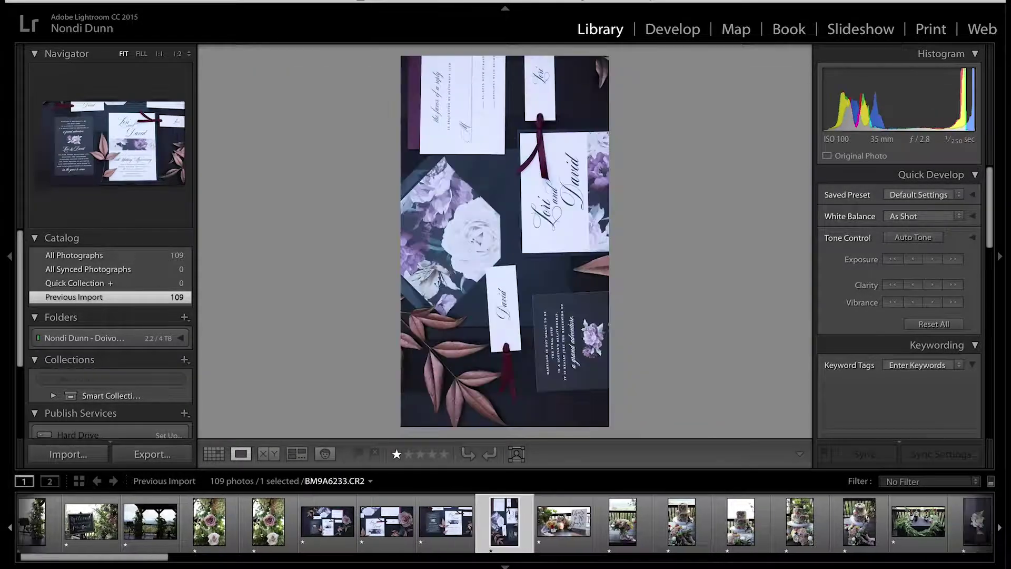
key(Right)
key(Right)
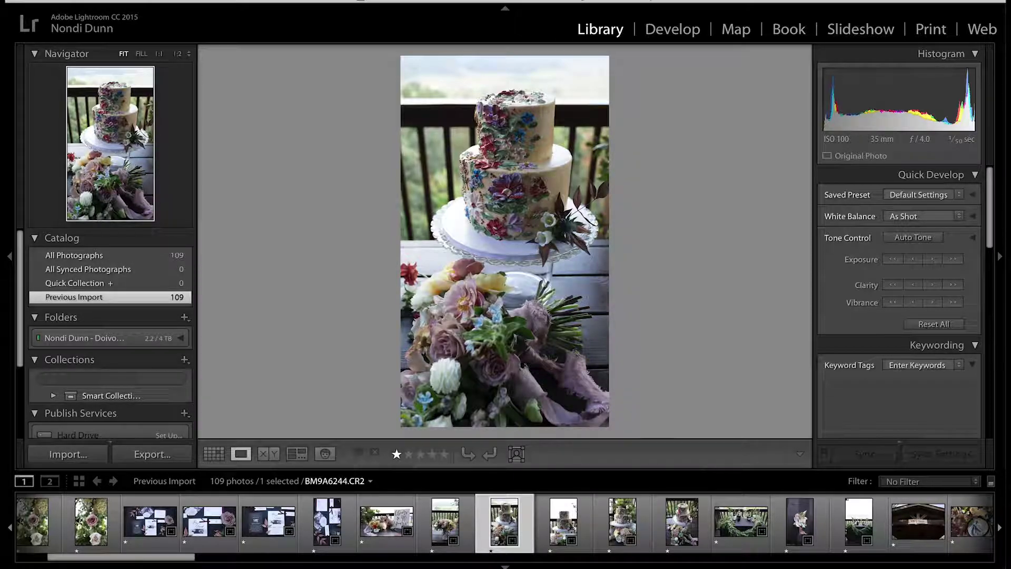
click(695, 32)
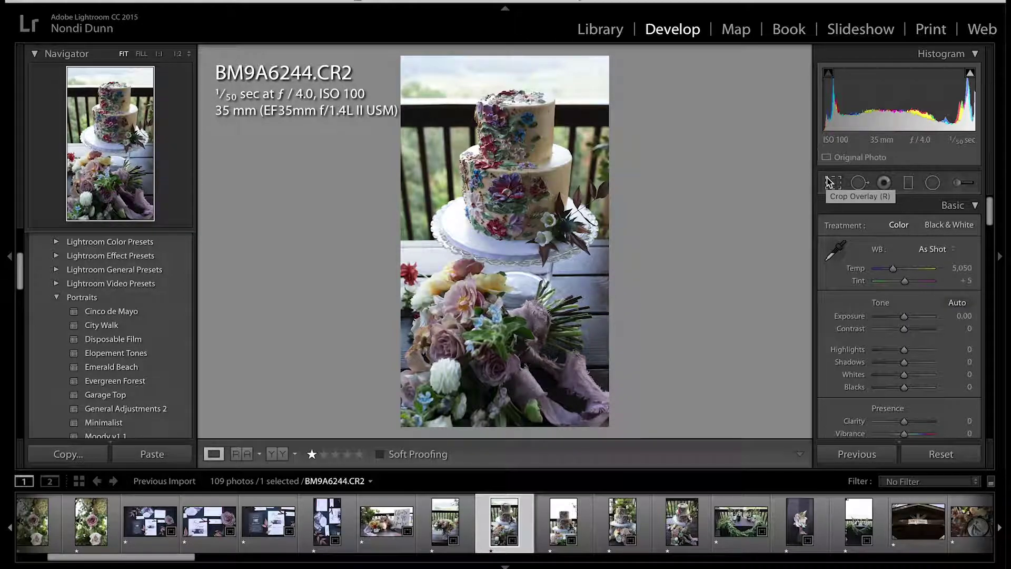
Set the cake photo's crop aspect to Original and apply the crop.
click(829, 181)
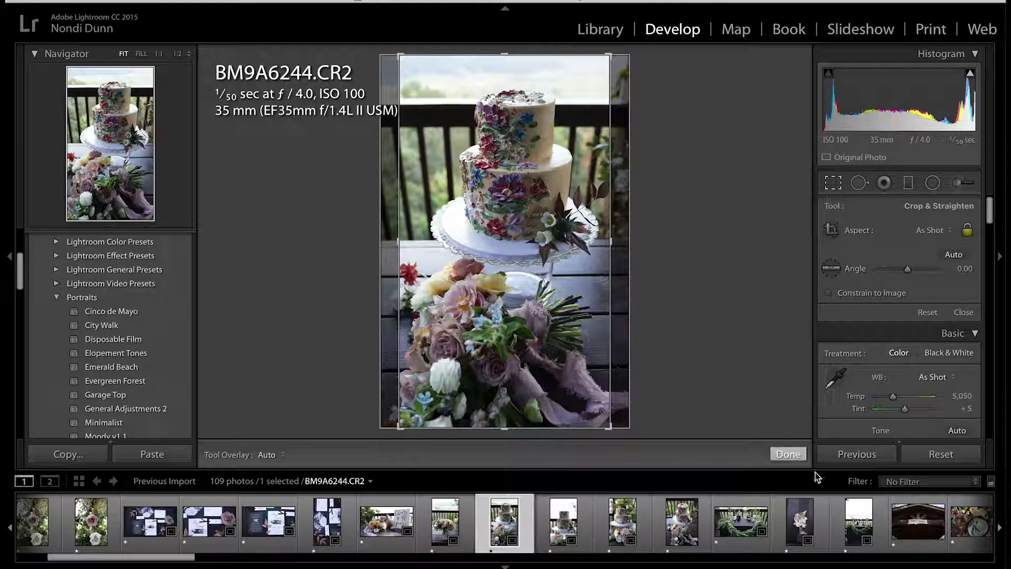
click(918, 231)
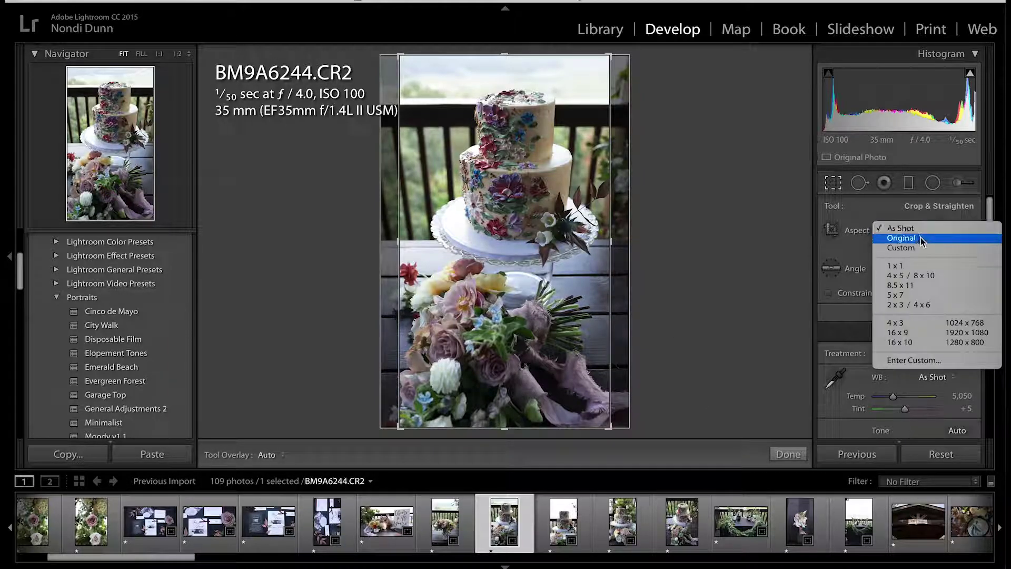
click(798, 427)
click(787, 454)
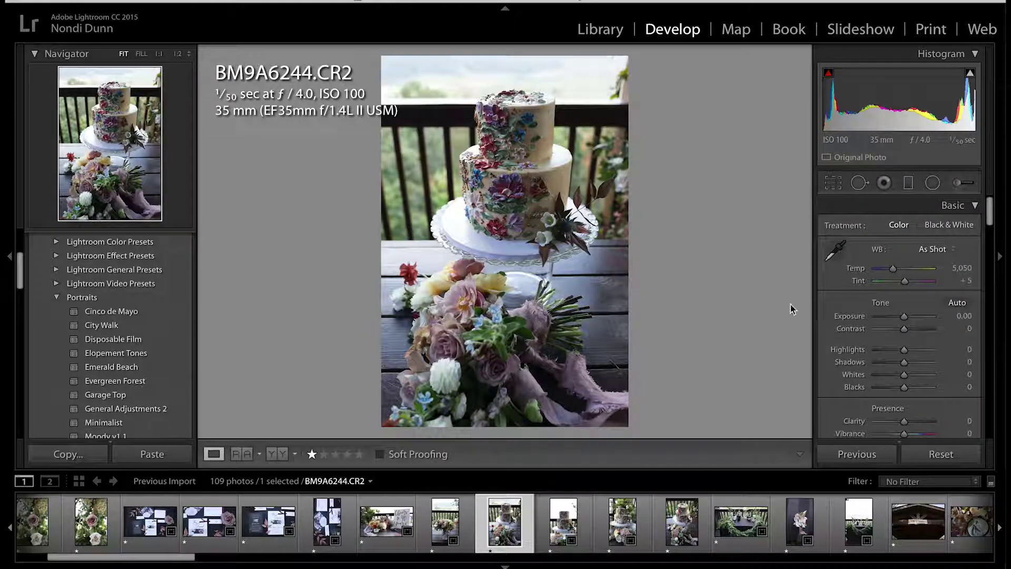
Turn on Remove Chromatic Aberration and Enable Profile Corrections for the cake photo.
scroll(859, 367, down, 15)
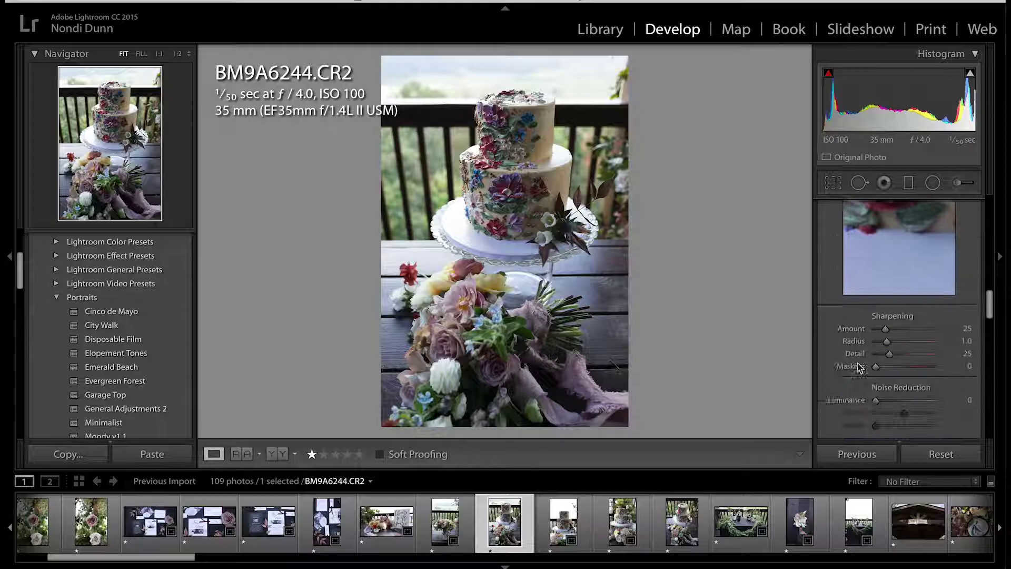
scroll(859, 367, down, 3)
scroll(857, 365, up, 5)
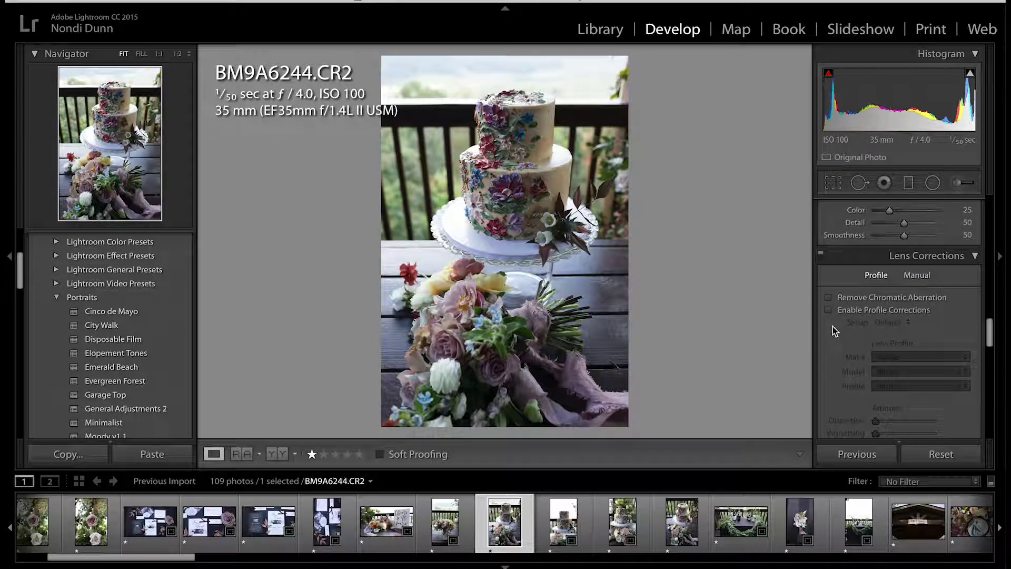
click(827, 298)
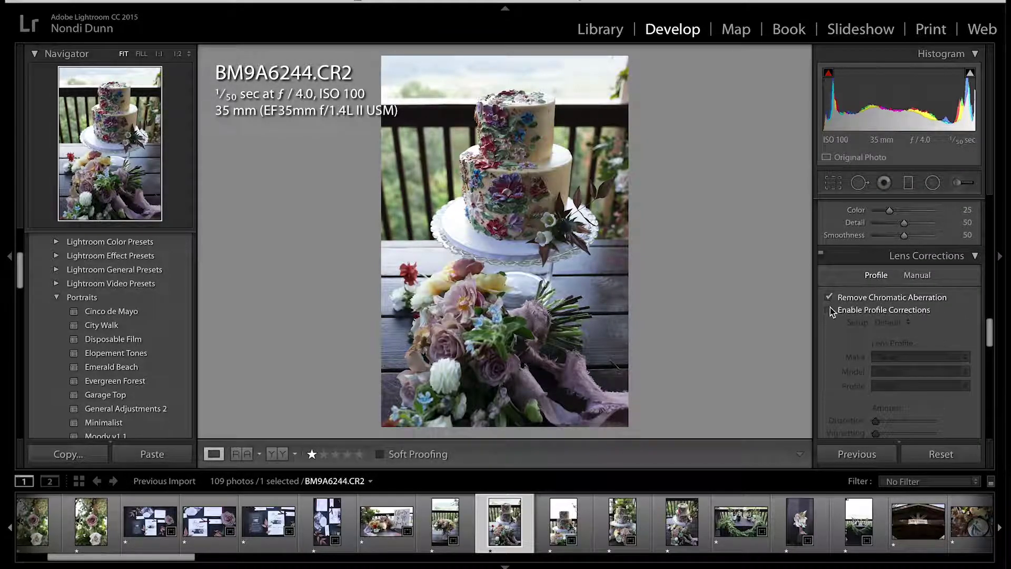
click(830, 312)
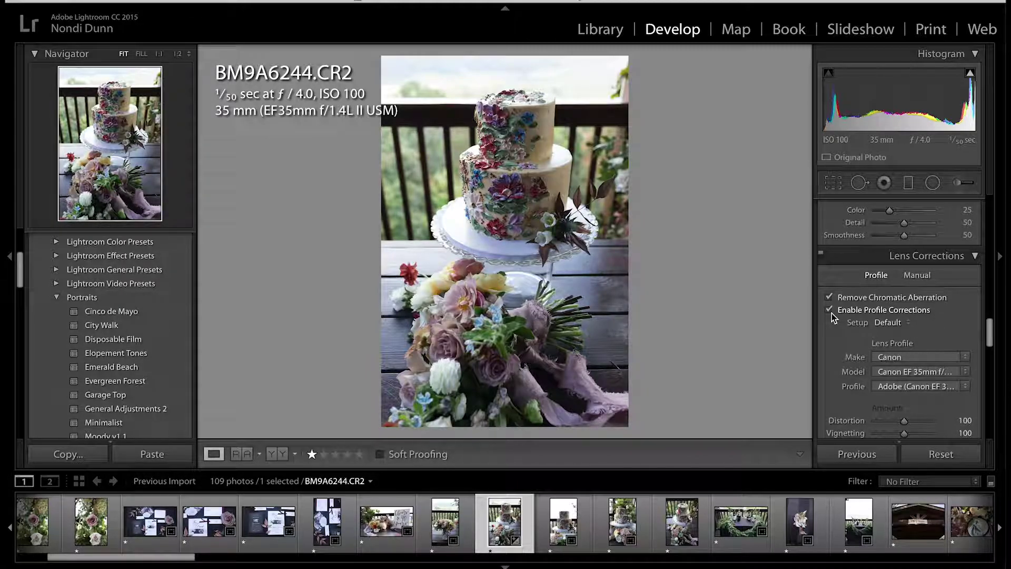
Examine the cake photo's lens profile amounts and Transform settings, and return to the Basic adjustments.
scroll(890, 406, down, 4)
scroll(889, 406, up, 4)
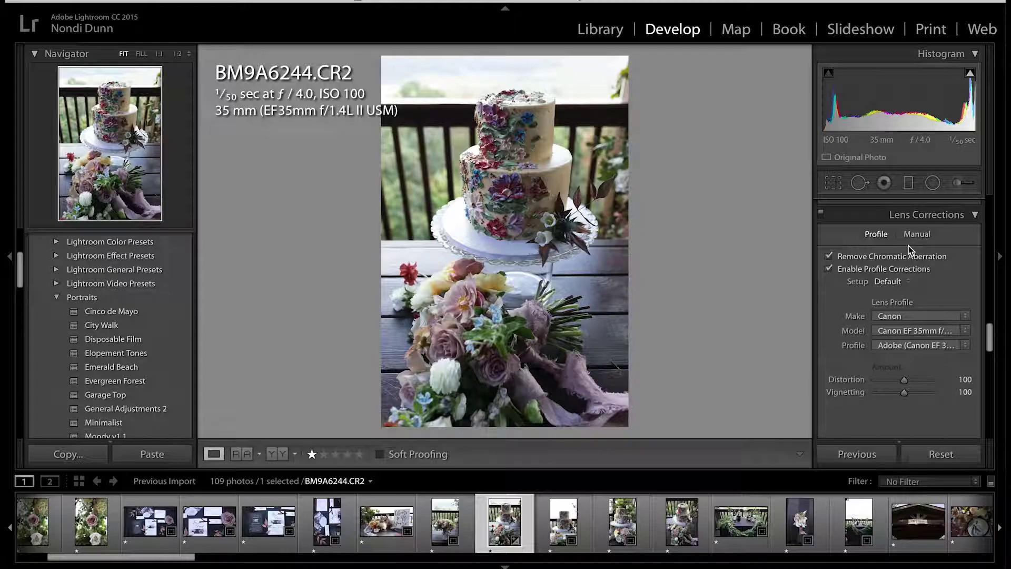
scroll(910, 249, down, 2)
scroll(909, 249, down, 6)
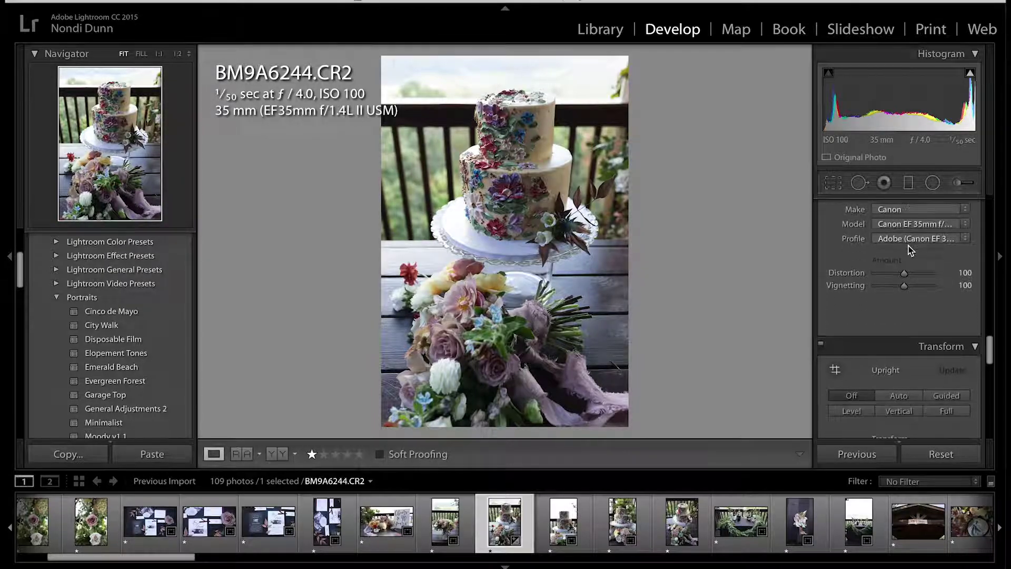
scroll(909, 249, up, 2)
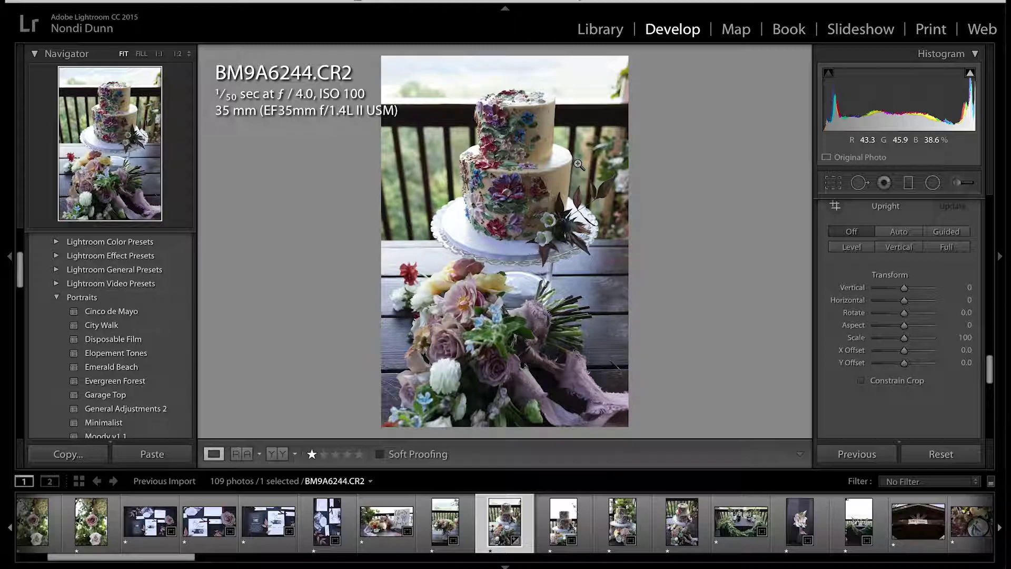
scroll(921, 309, up, 15)
scroll(920, 309, up, 10)
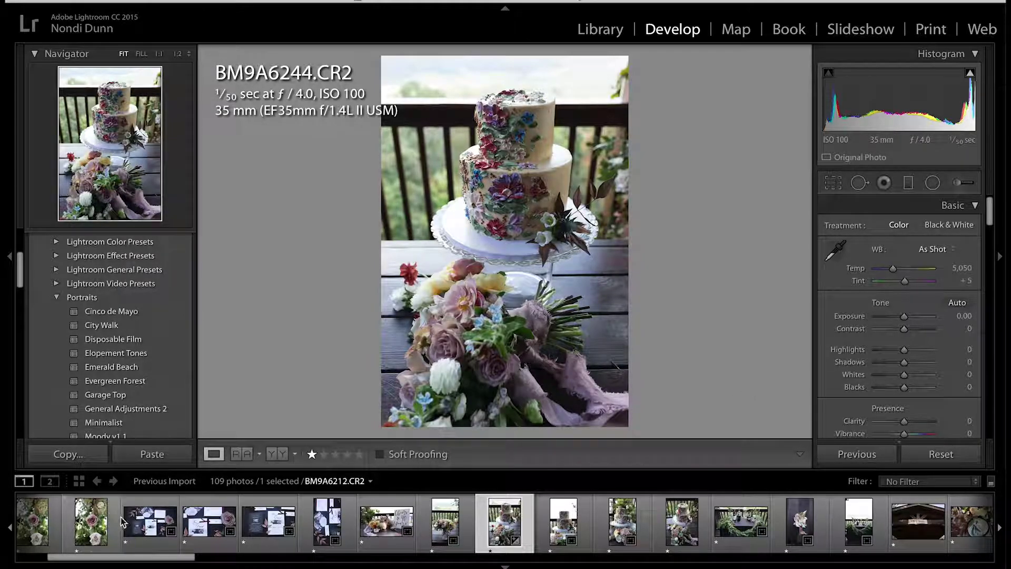
View the invitation photos BM9A6232.CR2 and BM9A6231.CR2 for comparison, and return to the cake photo BM9A6244.CR2.
click(194, 495)
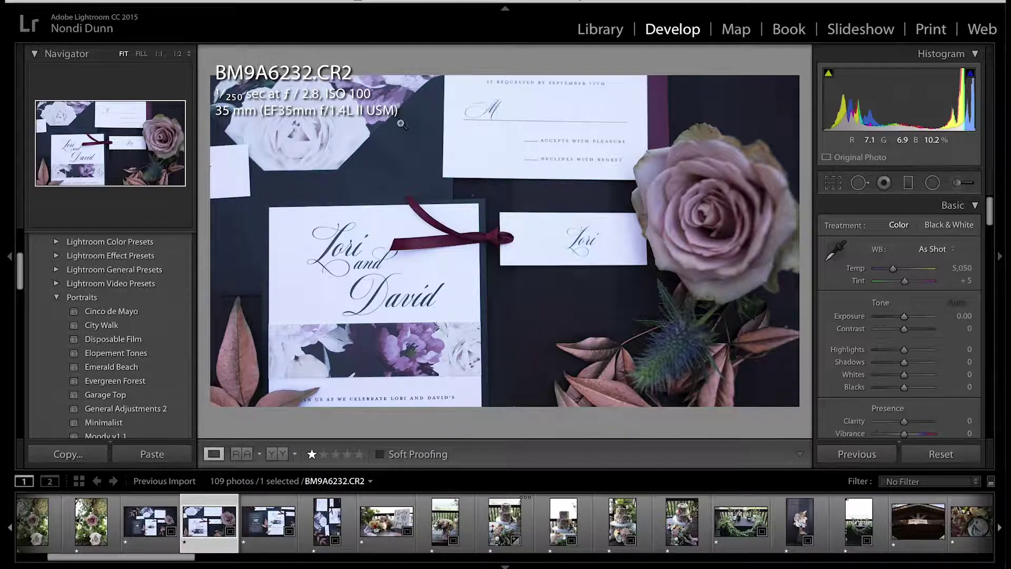
click(156, 510)
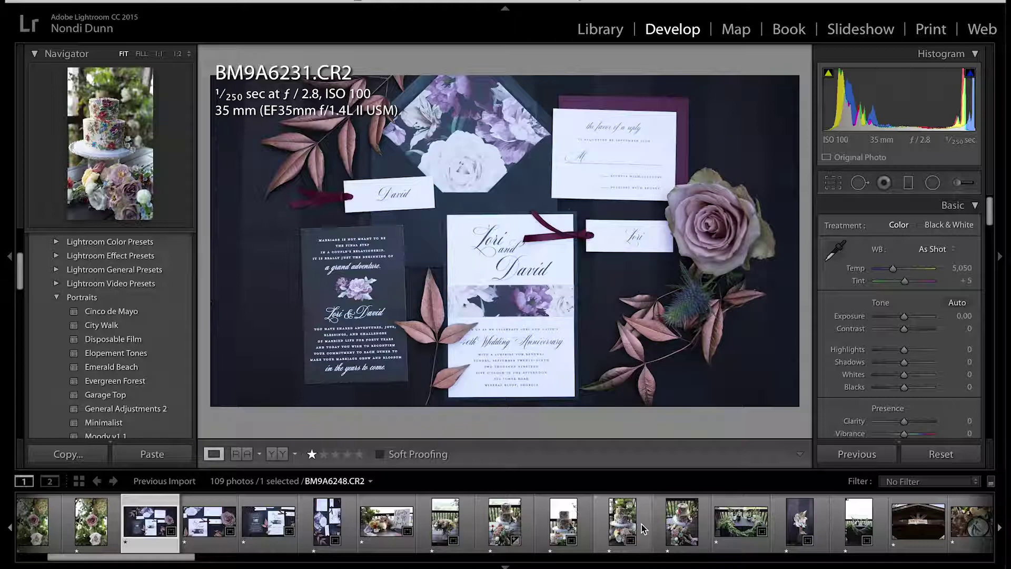
click(530, 523)
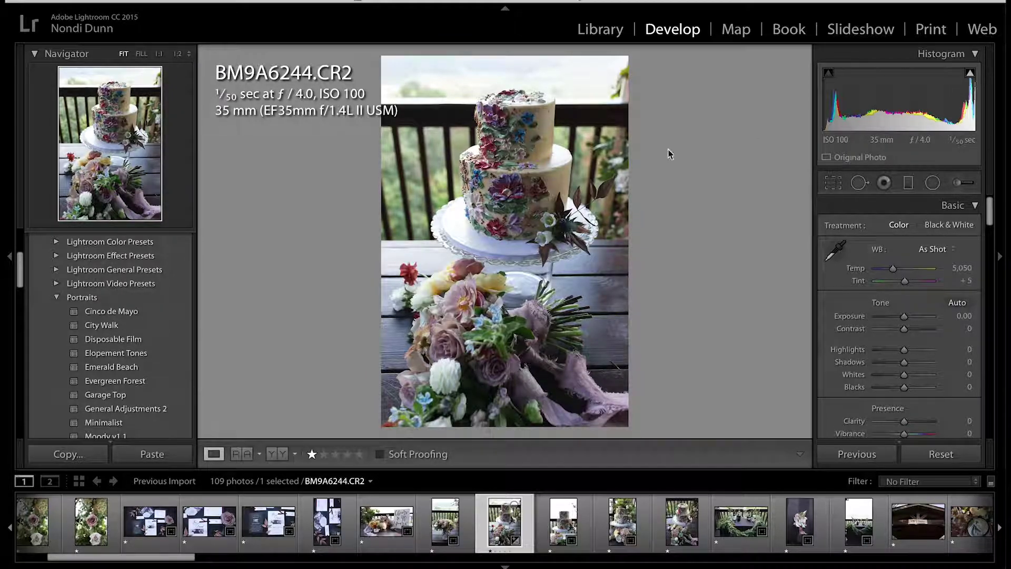
Try the Daylight and Shade white balance presets on the cake photo and settle on Cloudy.
click(931, 248)
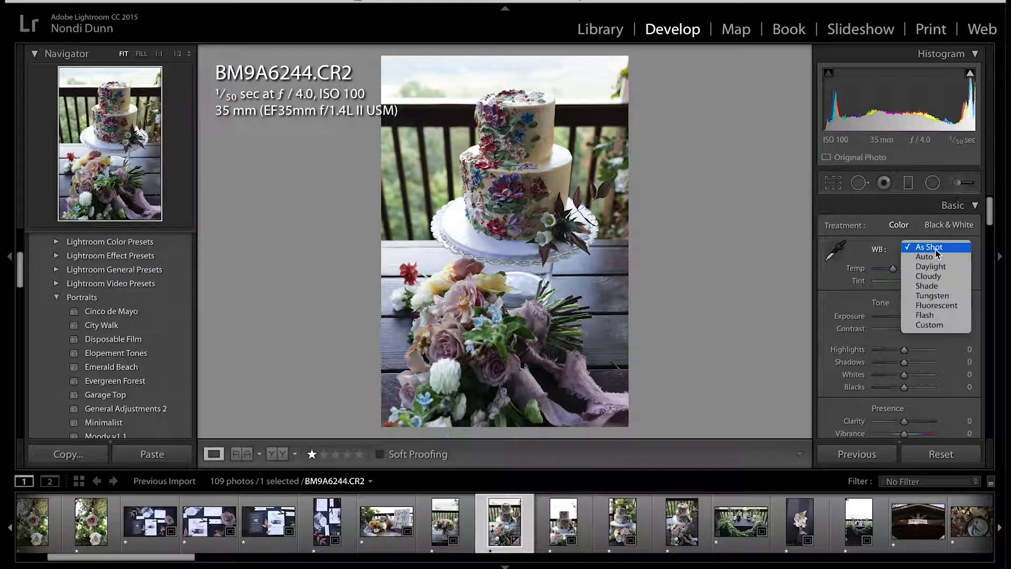
click(937, 267)
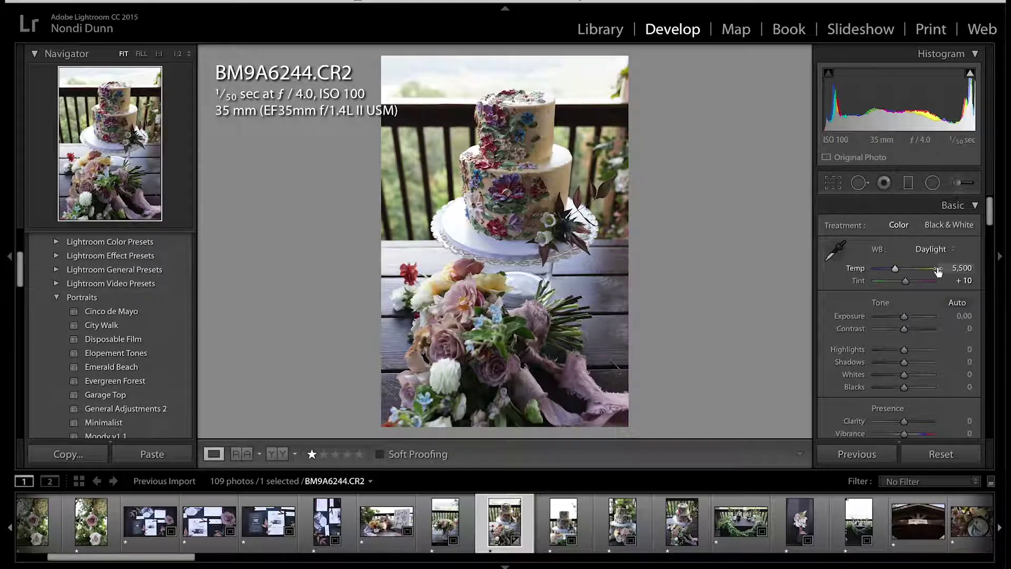
click(933, 253)
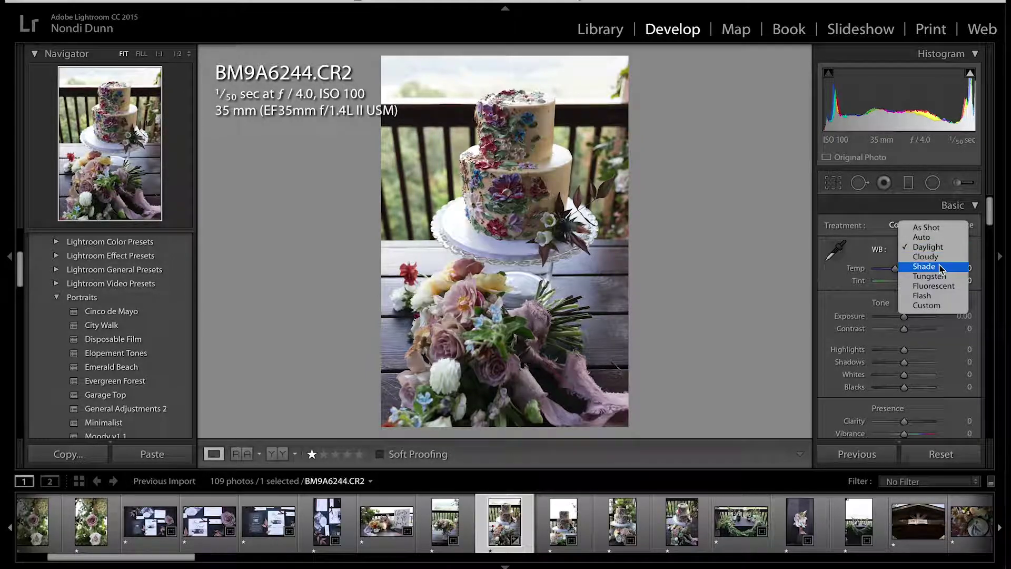
click(939, 266)
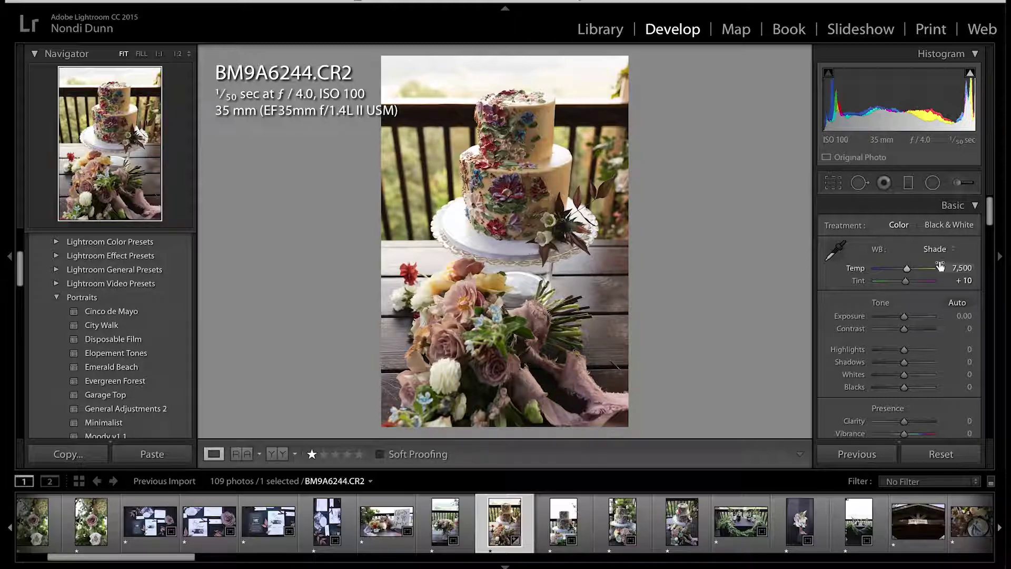
click(929, 239)
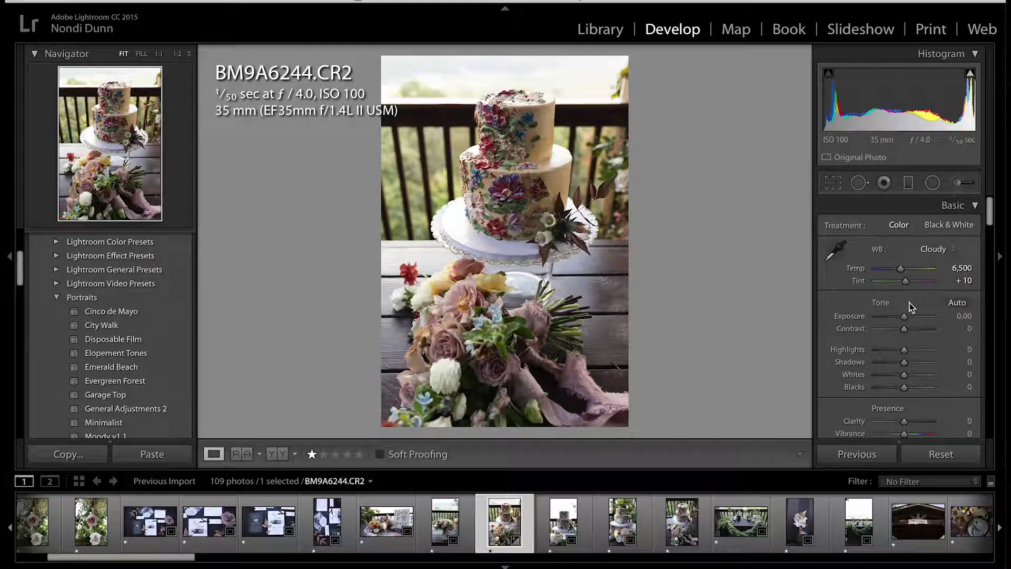
Set the cake photo's Highlights to -55, Whites to +15 and Blacks to -25.
drag(904, 351, 909, 377)
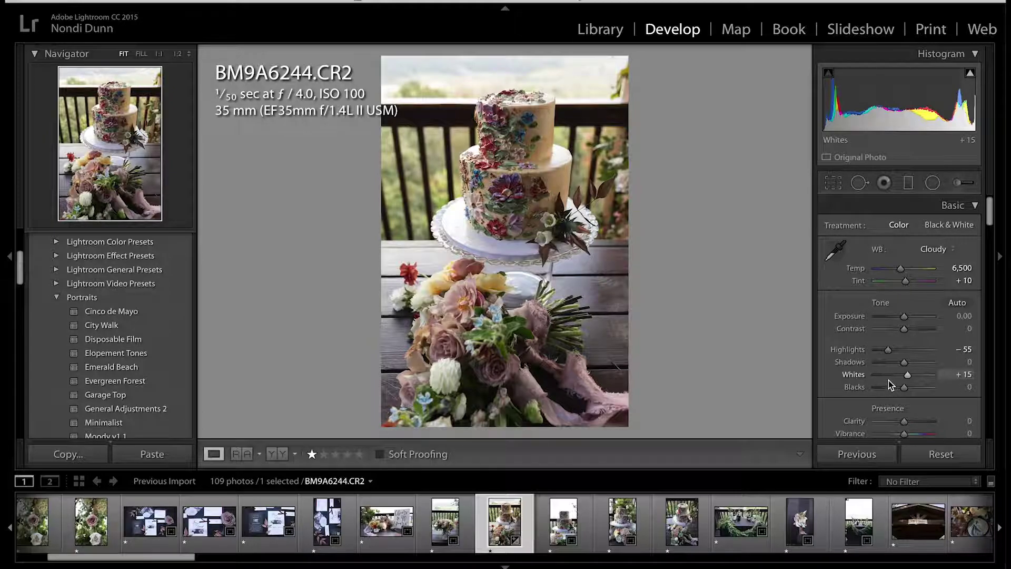
mouse_move(904, 390)
mouse_down()
mouse_move(886, 389)
mouse_move(897, 395)
mouse_up()
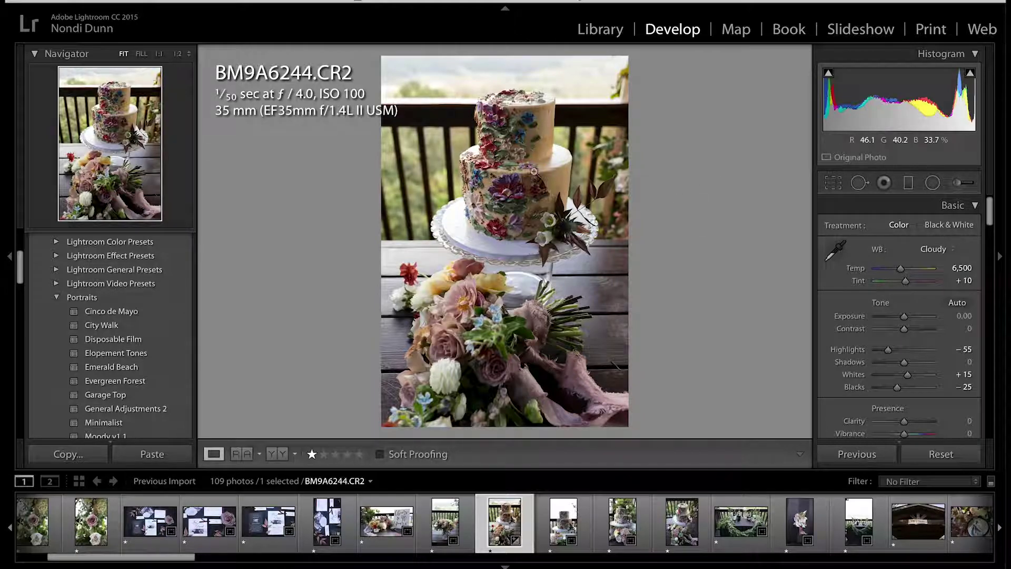
scroll(958, 371, down, 5)
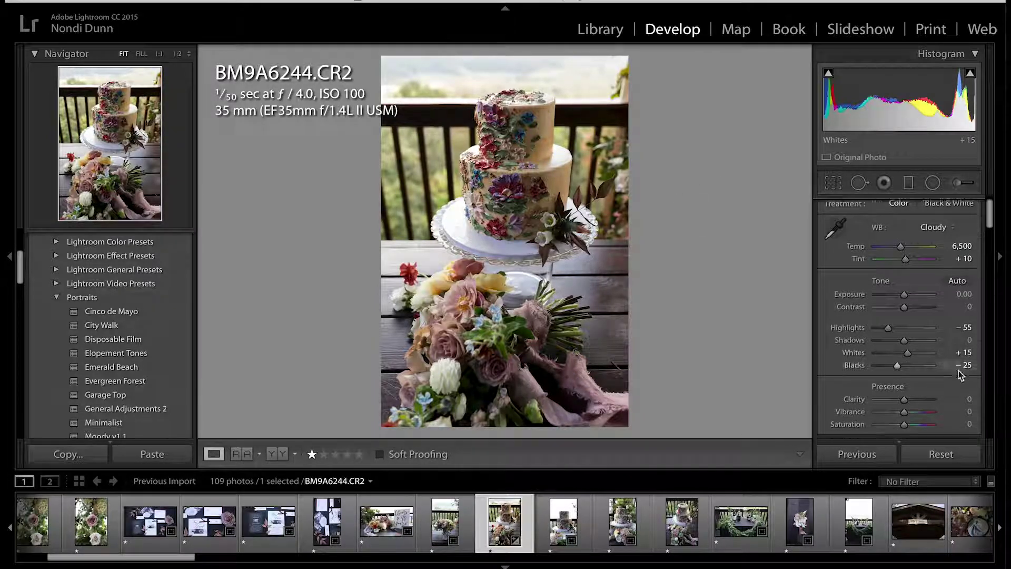
Raise the cake photo's Shadows to +20 in the Basic tone adjustments.
scroll(958, 371, down, 2)
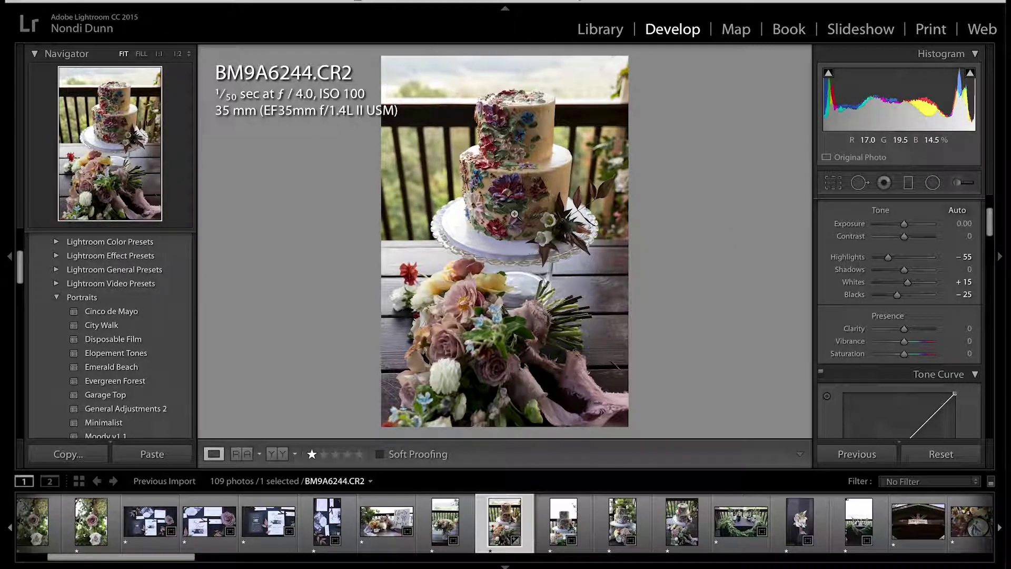
scroll(900, 289, up, 1)
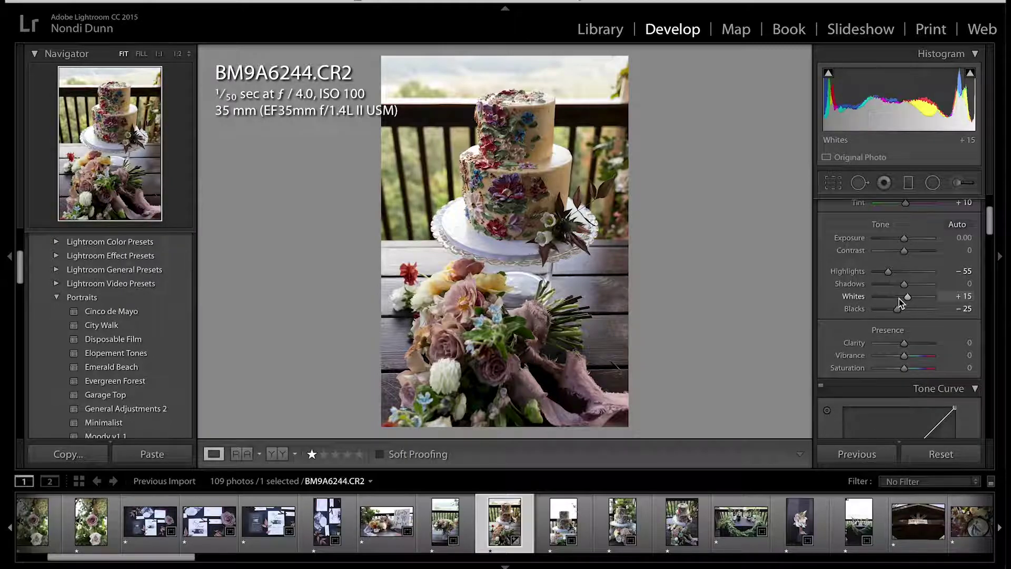
drag(904, 287, 909, 287)
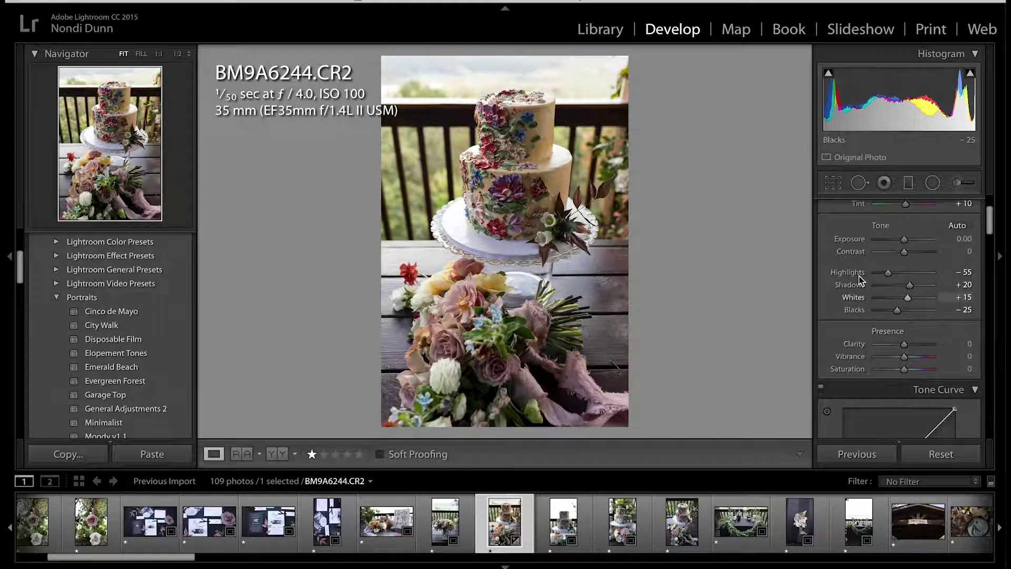
Review the cake photo's Basic adjustments, compare its before and after versions side by side, and return to the single-photo view.
scroll(856, 271, up, 5)
scroll(869, 268, down, 6)
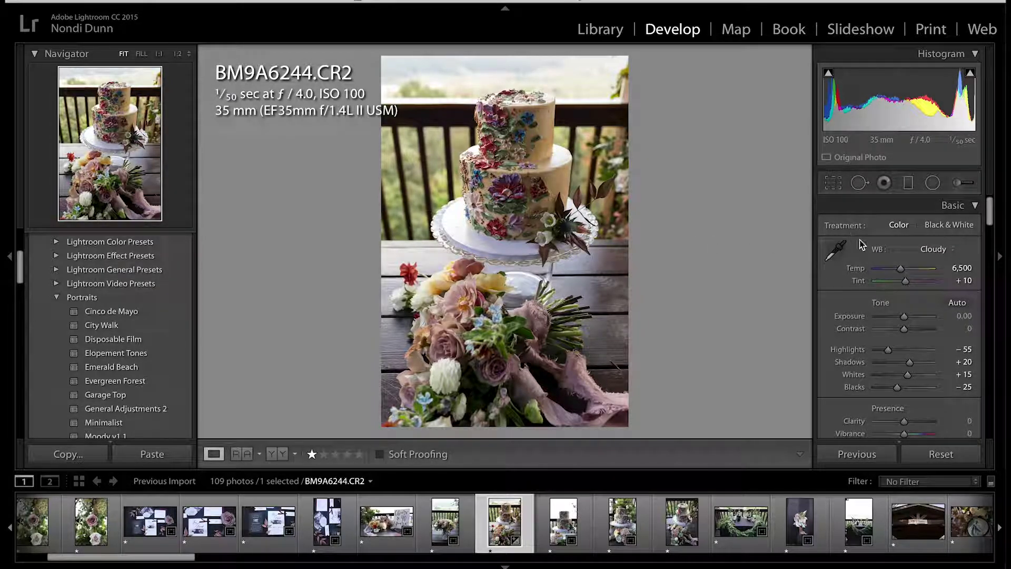
scroll(880, 298, up, 6)
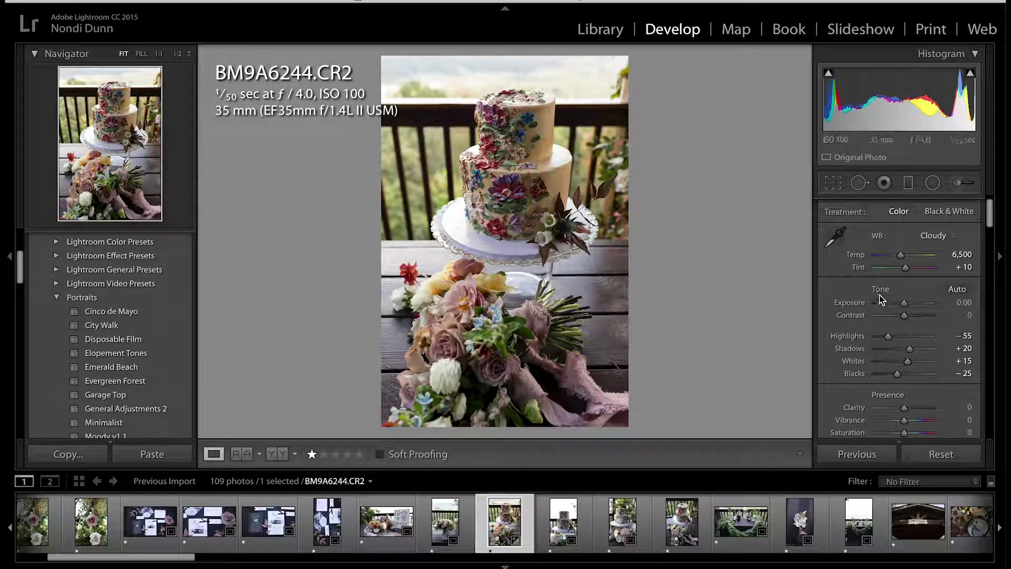
scroll(882, 308, down, 9)
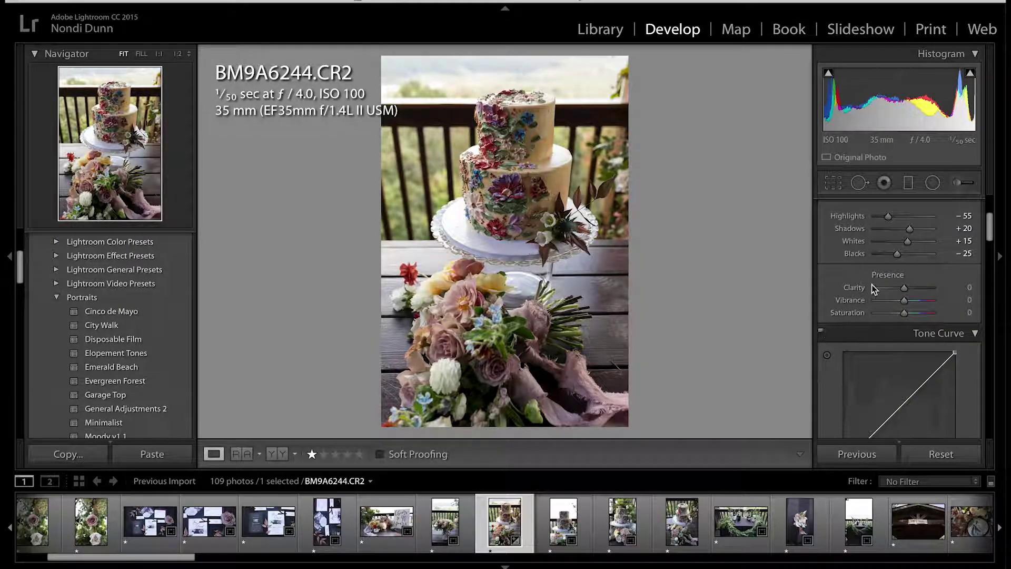
scroll(864, 293, up, 9)
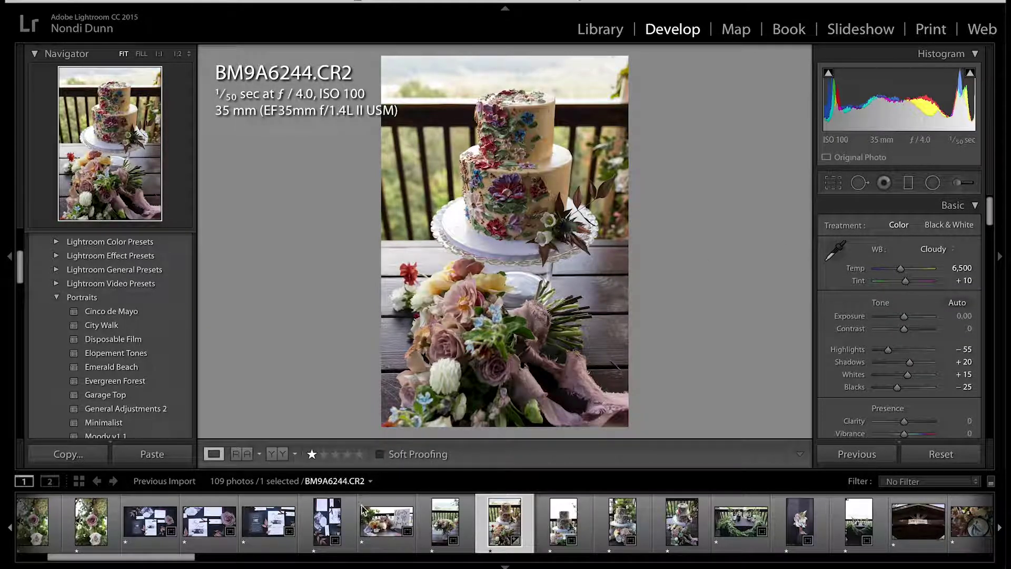
click(277, 454)
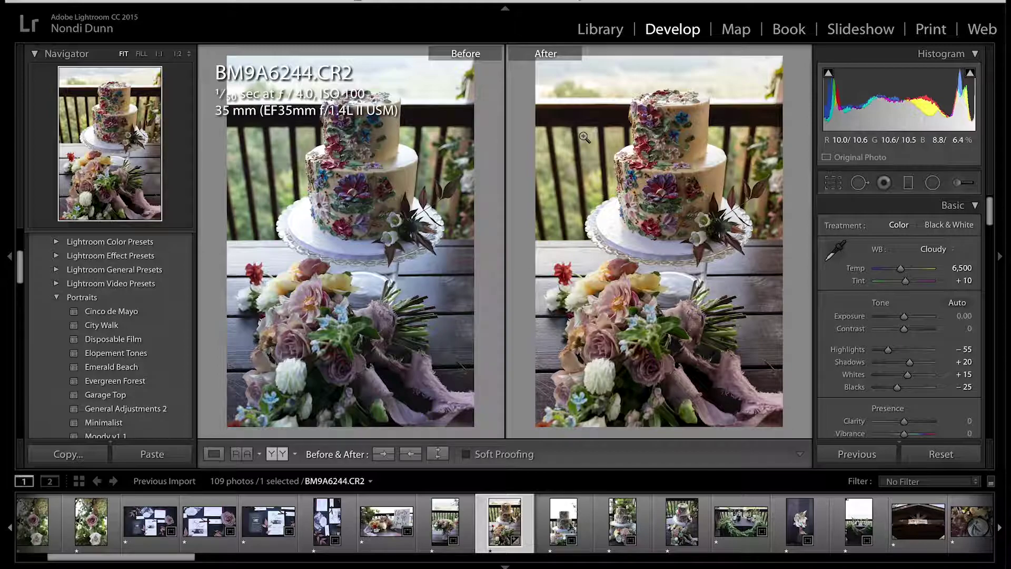
click(213, 454)
Examine the Tone Curve's point curve presets and channel choices, keeping the Linear curve and the RGB channel.
scroll(905, 332, down, 5)
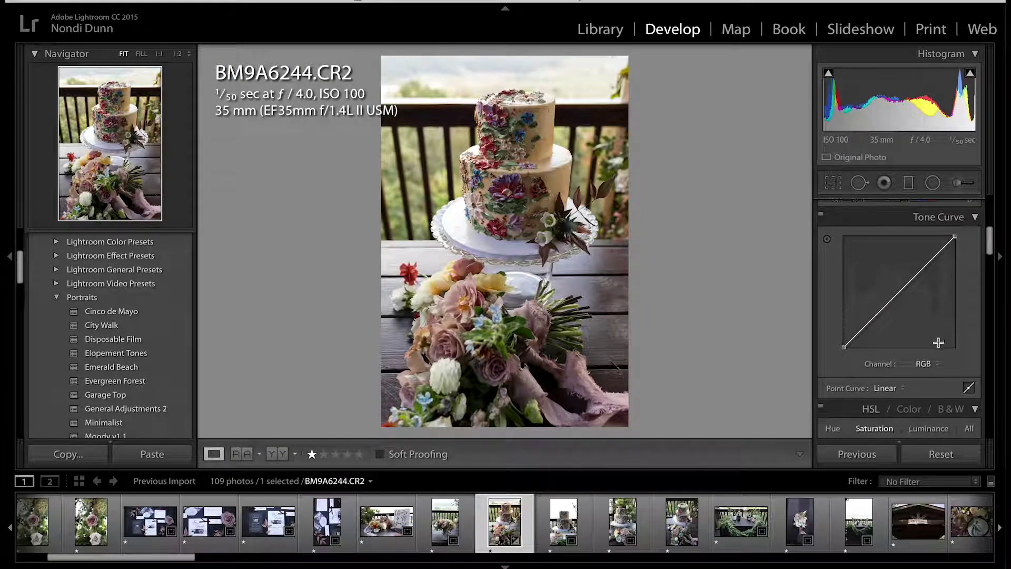
scroll(926, 363, up, 1)
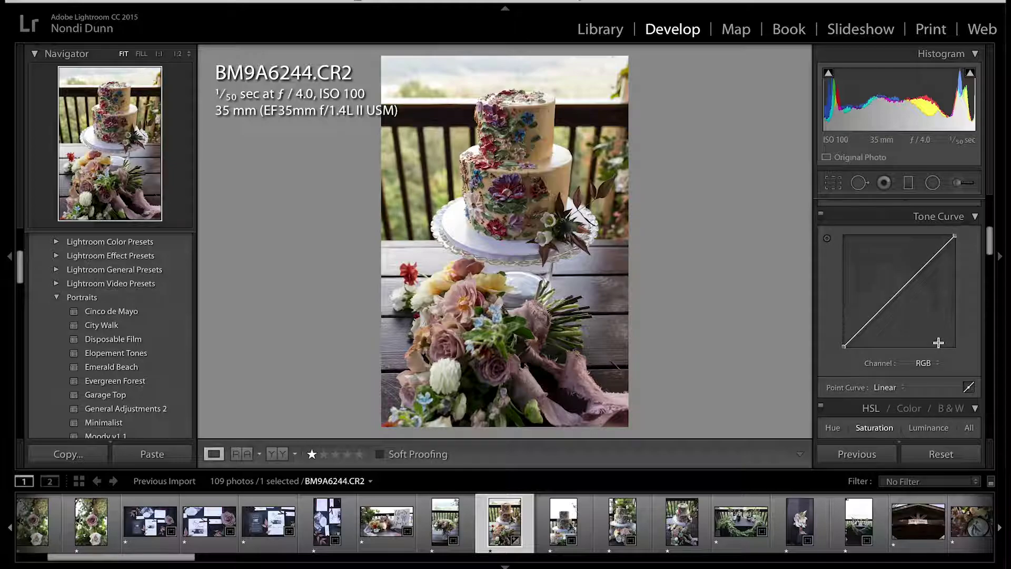
click(884, 388)
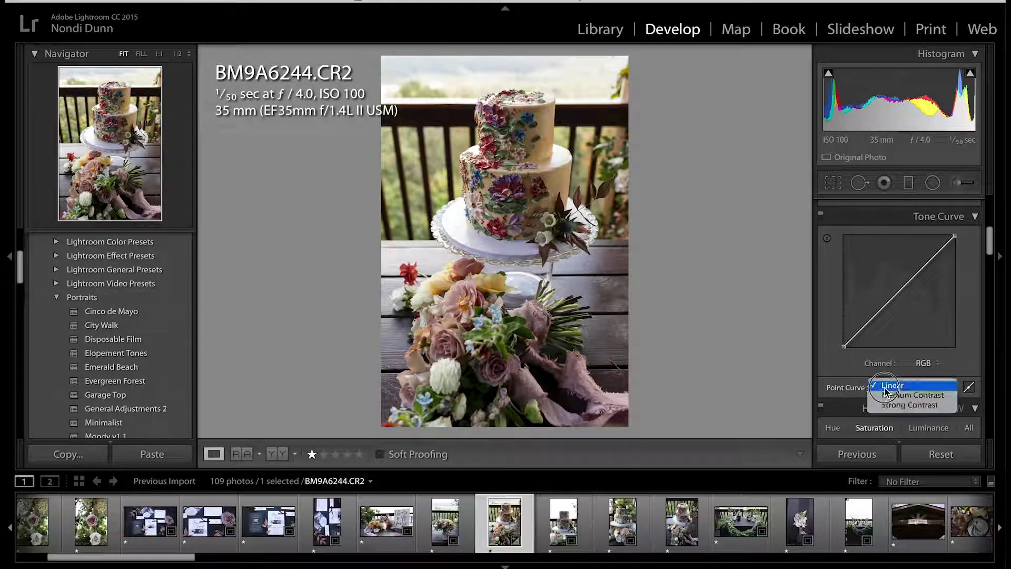
click(885, 387)
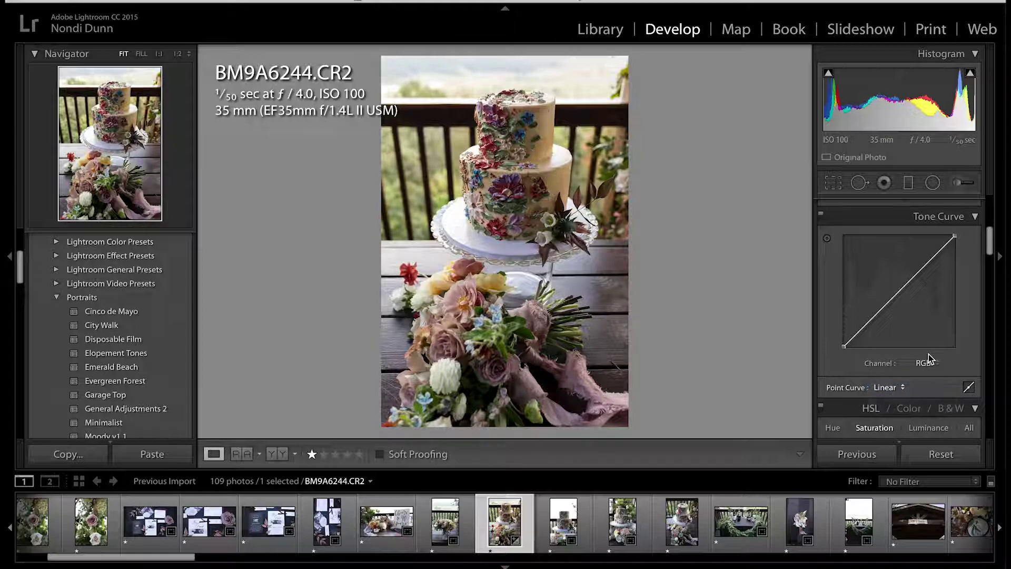
click(926, 363)
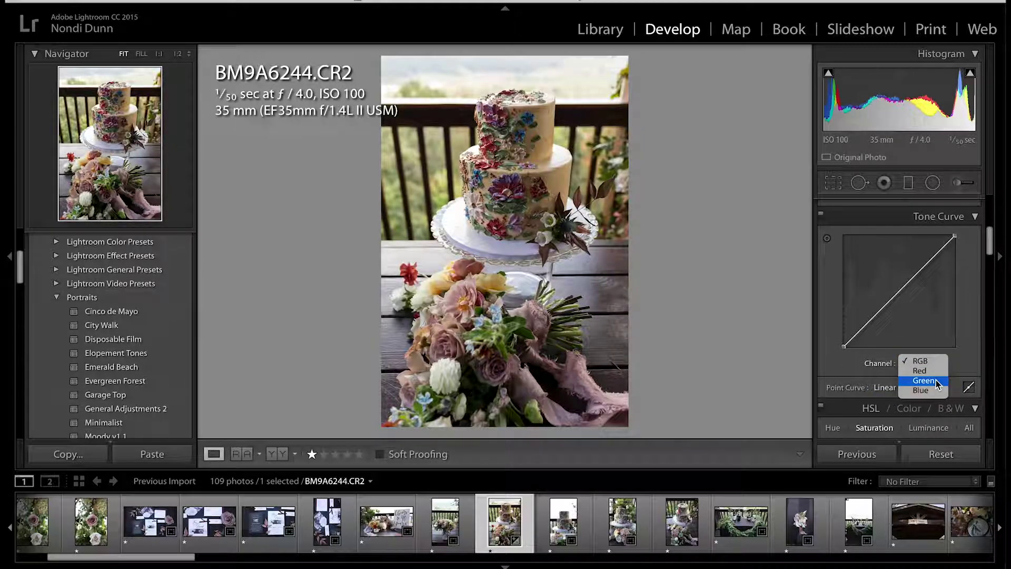
click(921, 360)
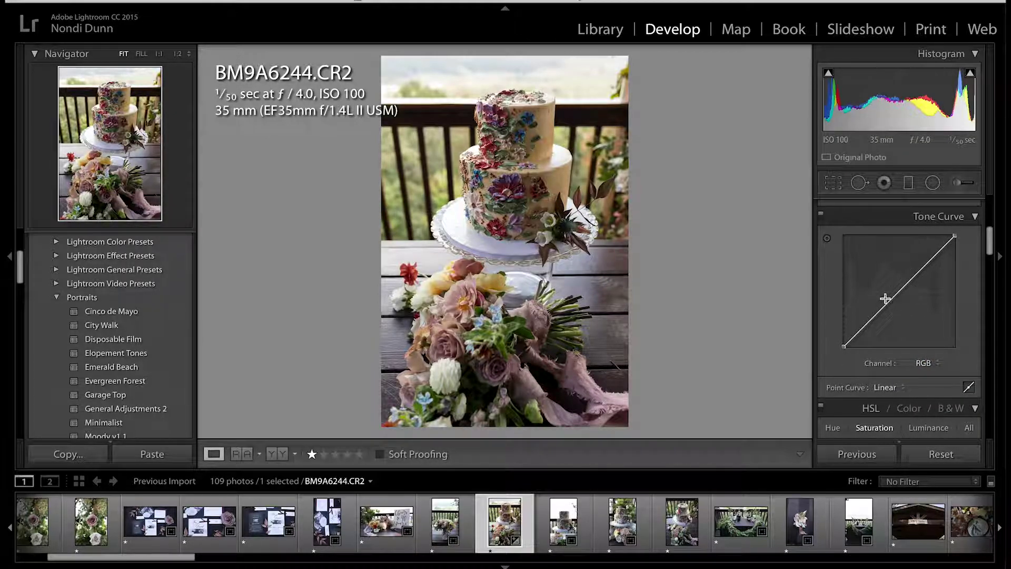
Add a shadow point and a midpoint to the RGB tone curve, and lower the shadow point to about 24.3 / 18.0 %.
click(863, 327)
click(899, 292)
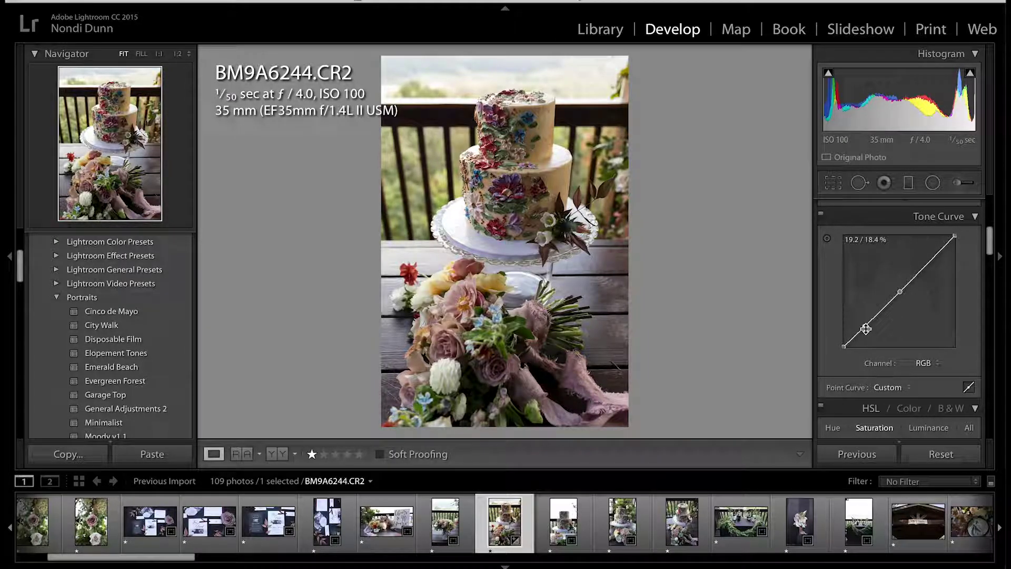
click(865, 328)
drag(866, 327, 870, 329)
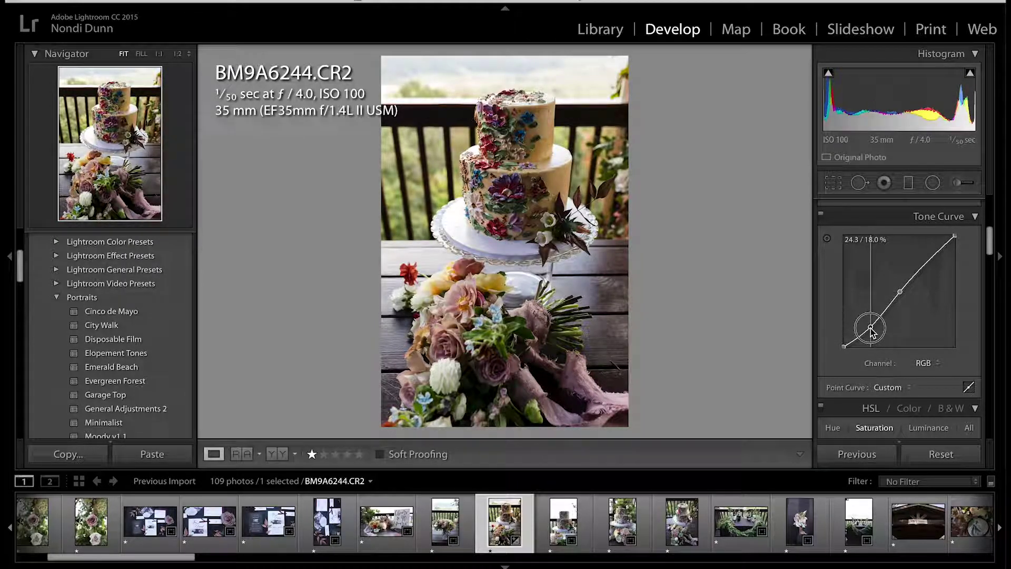
drag(870, 329, 869, 328)
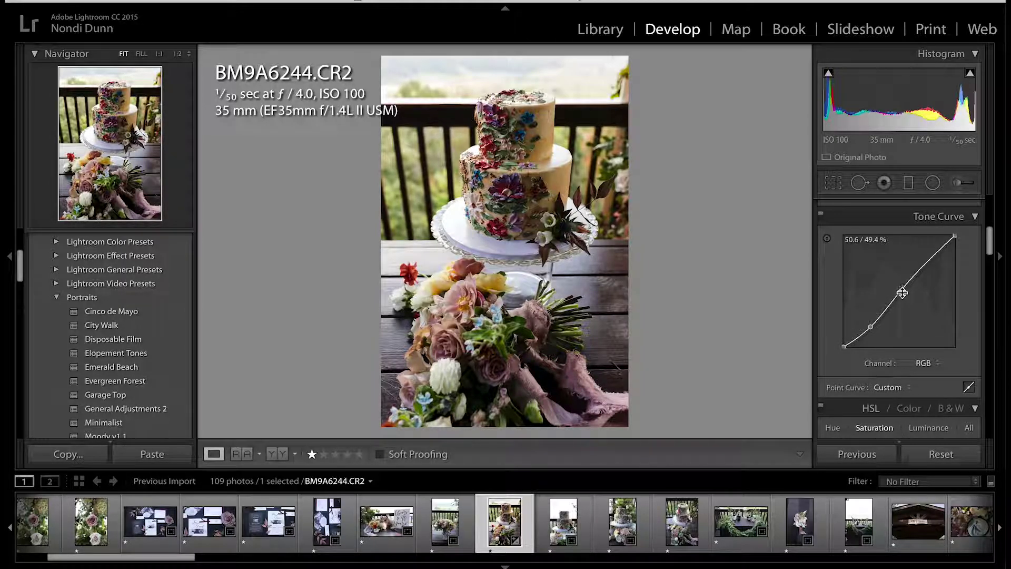
drag(900, 293, 901, 294)
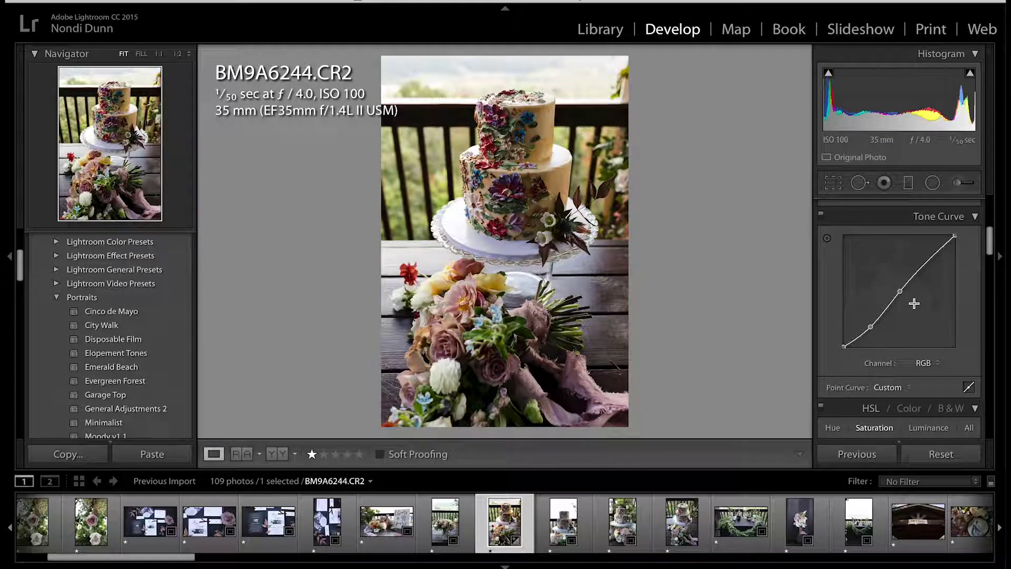
Switch the Tone Curve adjustment off and on repeatedly to compare its effect on the cake photo, leaving it enabled.
scroll(914, 303, up, 1)
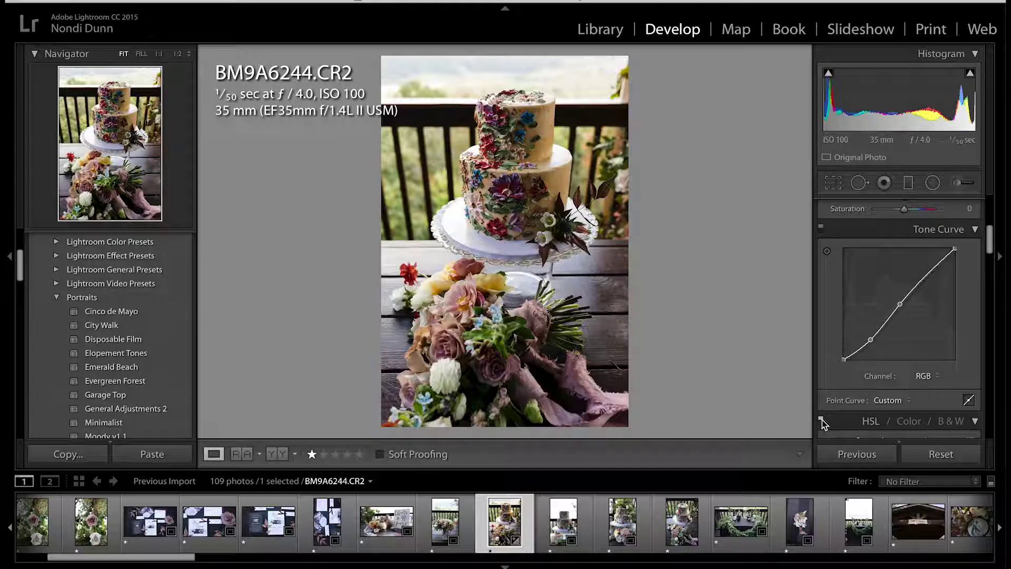
click(820, 228)
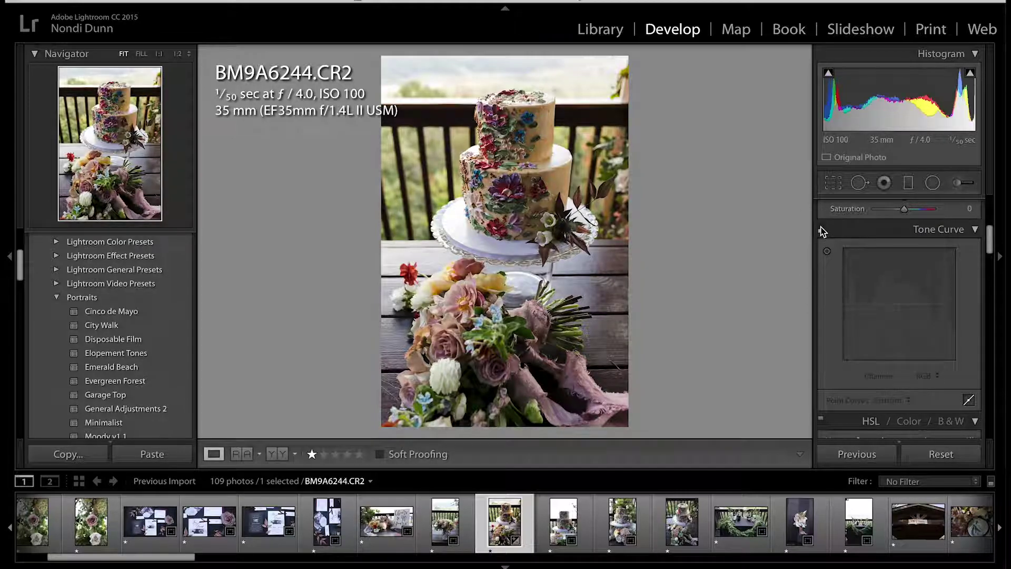
click(820, 228)
click(821, 228)
click(821, 228)
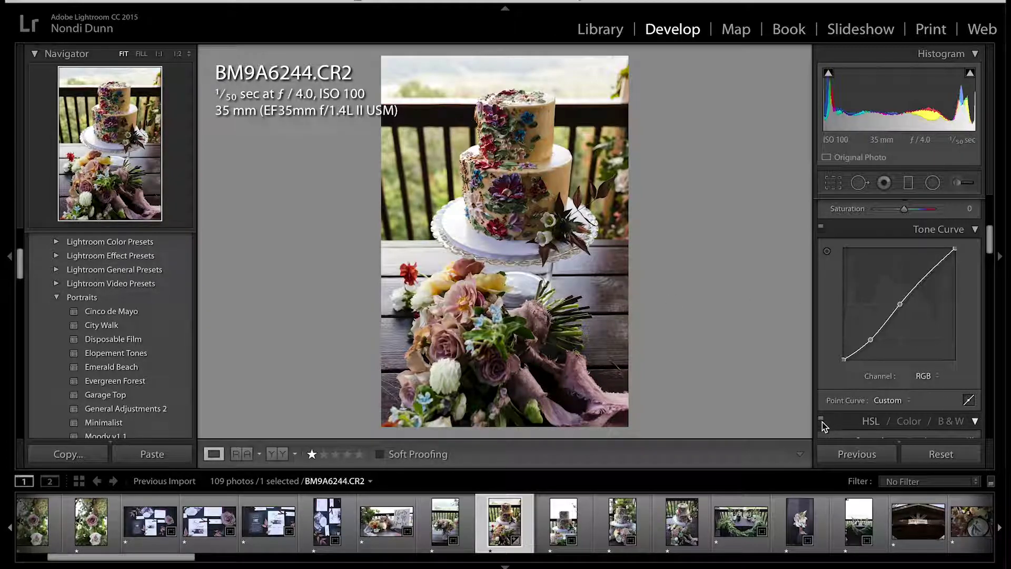
click(821, 230)
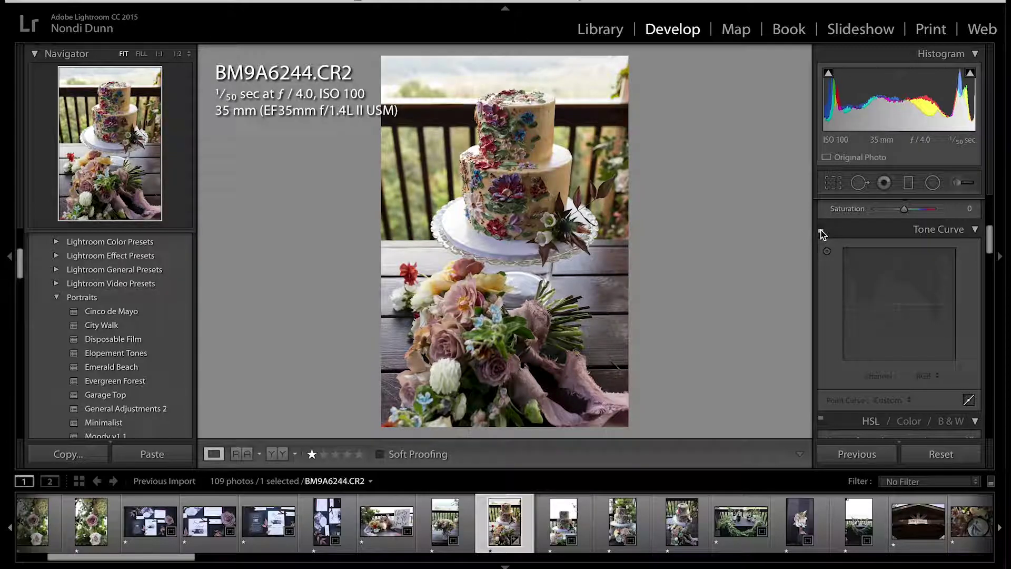
click(820, 231)
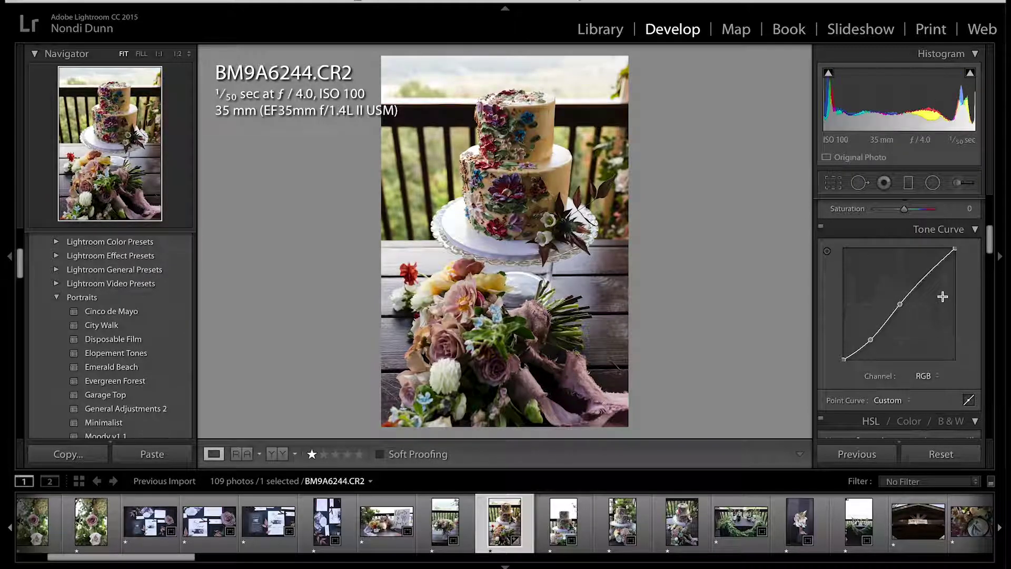
Lower the cake photo's Highlights to -77.
scroll(942, 295, up, 5)
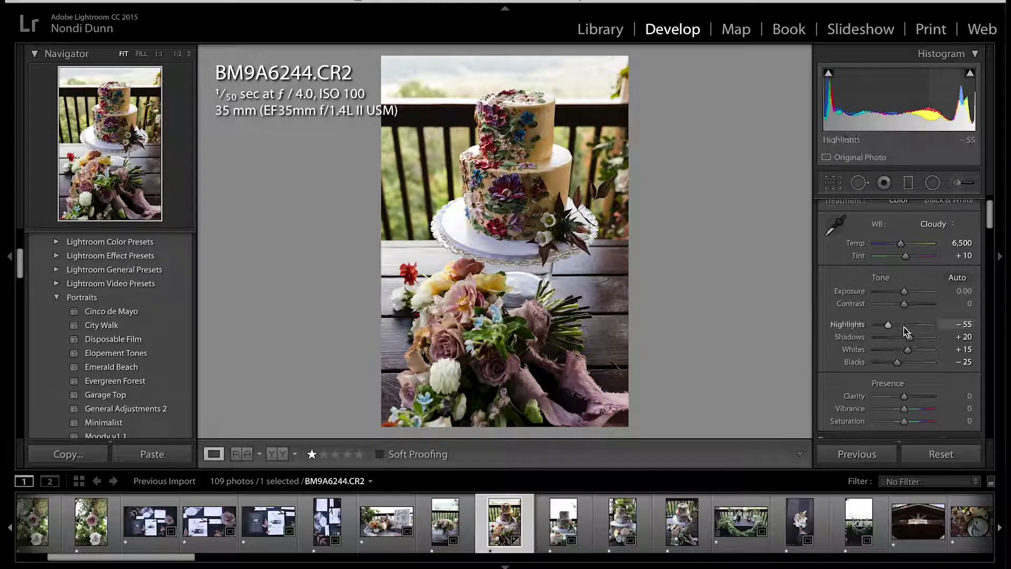
drag(888, 325, 881, 324)
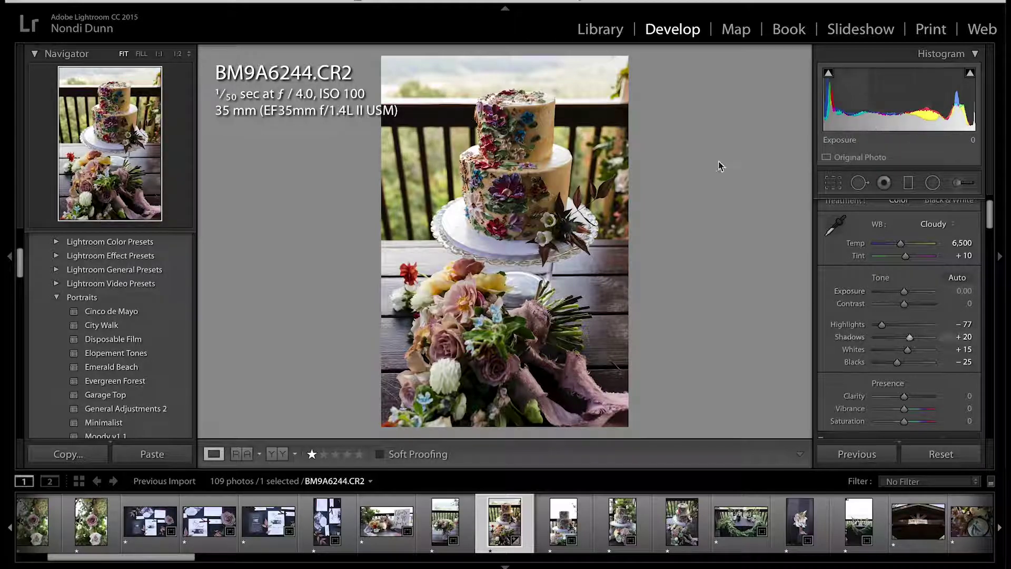
Rate the cake photo two stars and set it as the reference photo.
click(324, 455)
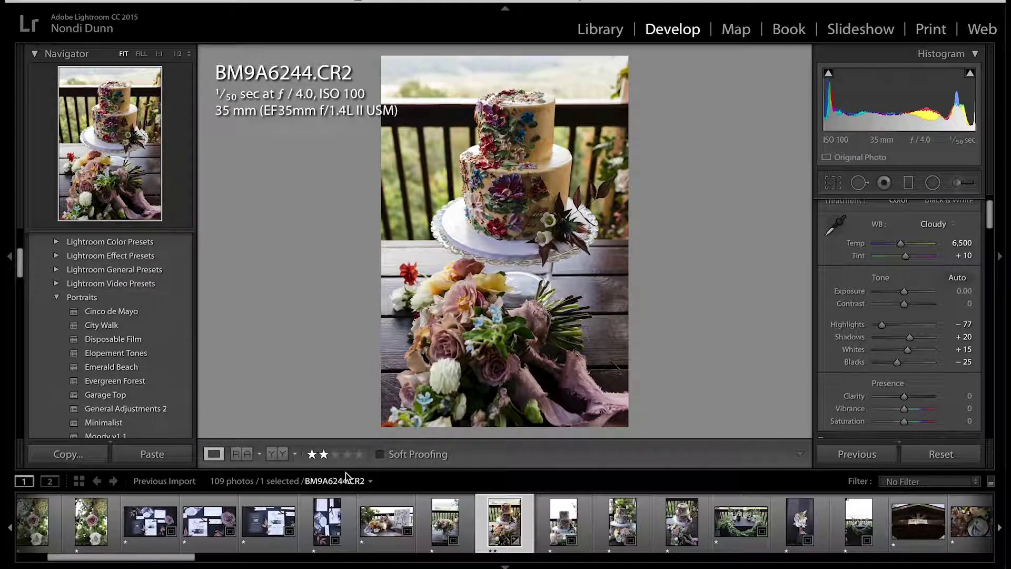
right_click(578, 238)
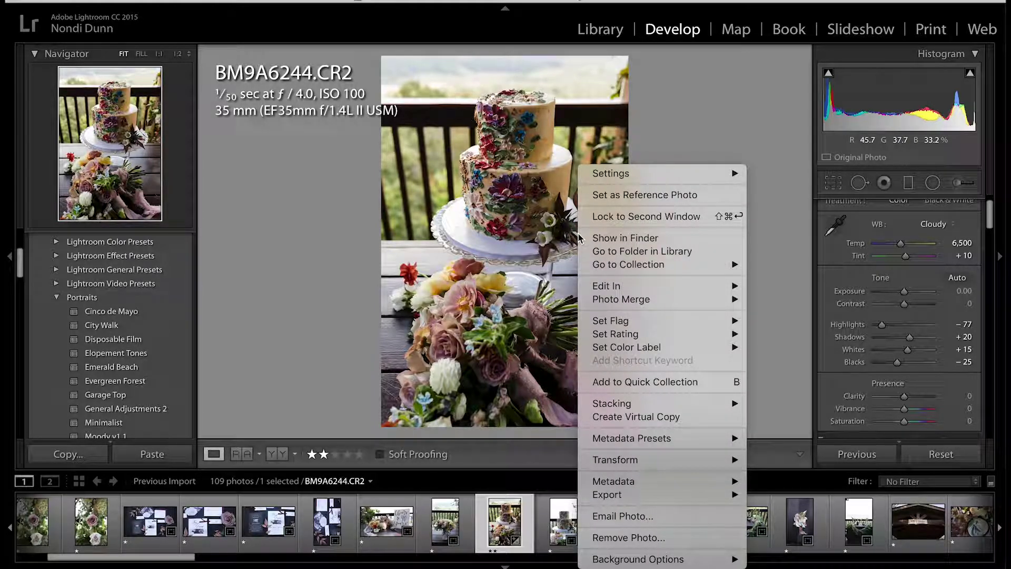
click(649, 198)
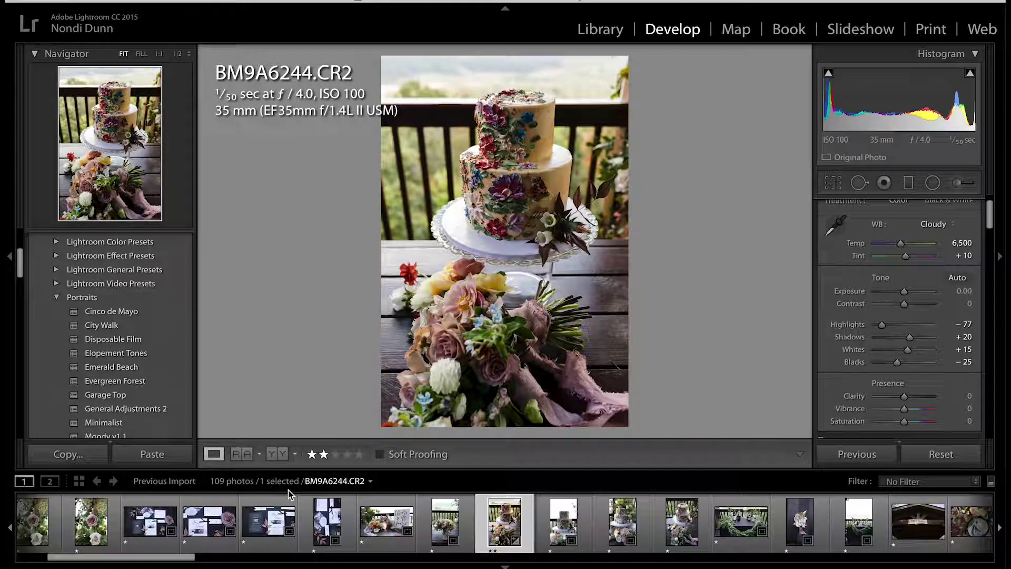
Select the welcome sign photo BM9A6191.CR2, set its crop aspect to Original, and apply the crop.
scroll(413, 552, up, 3)
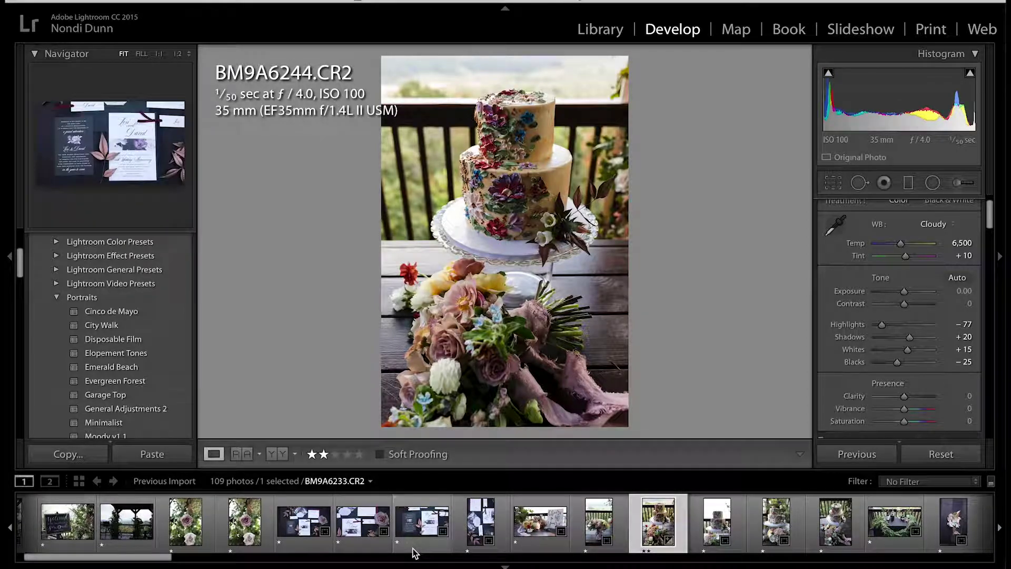
scroll(48, 527, up, 1)
click(63, 526)
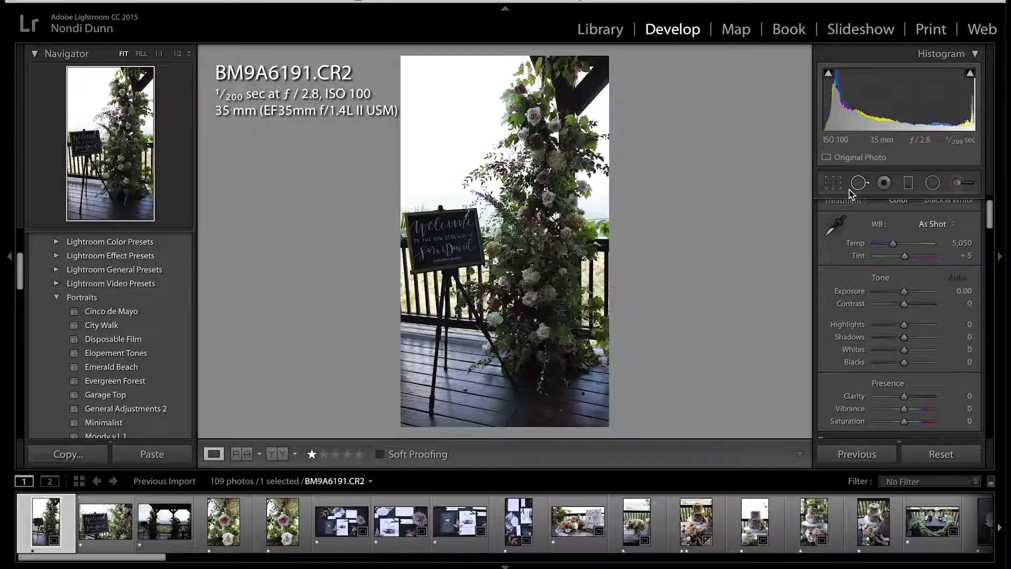
click(833, 182)
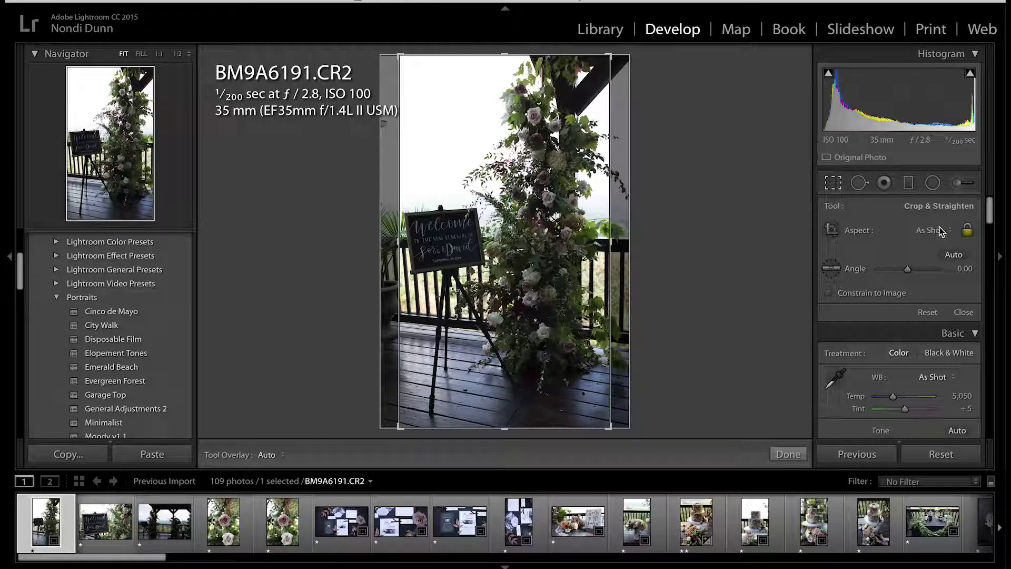
click(939, 231)
click(934, 238)
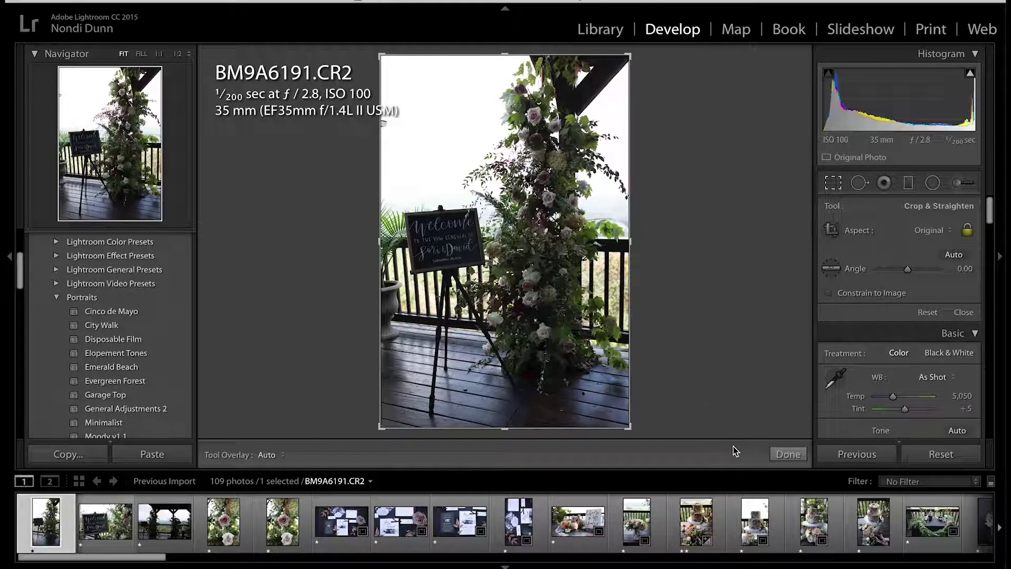
click(788, 456)
Browse the photos following BM9A6191.CR2 one by one, through to the rose close-up BM9A6211.CR2.
key(Right)
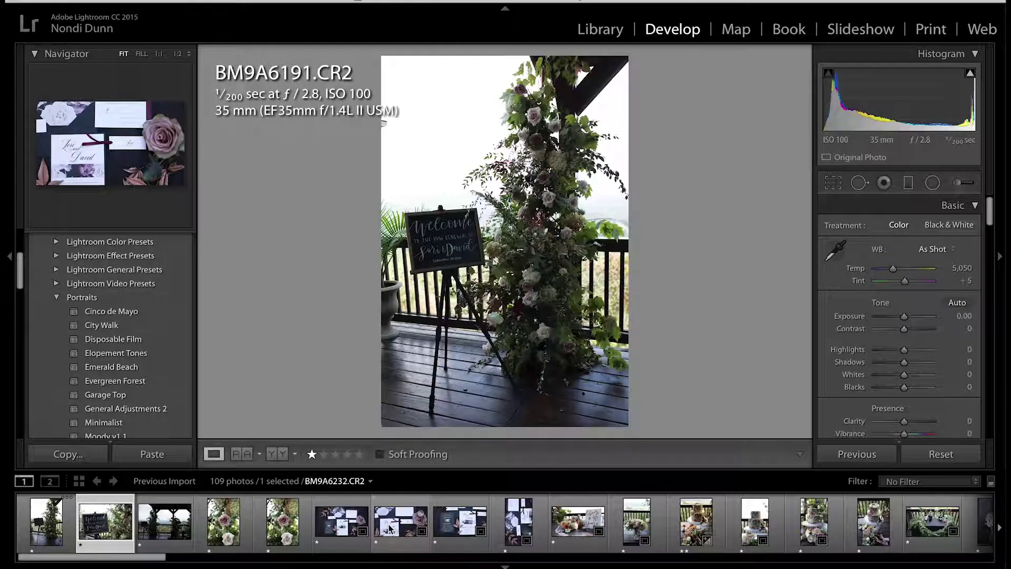
key(Right)
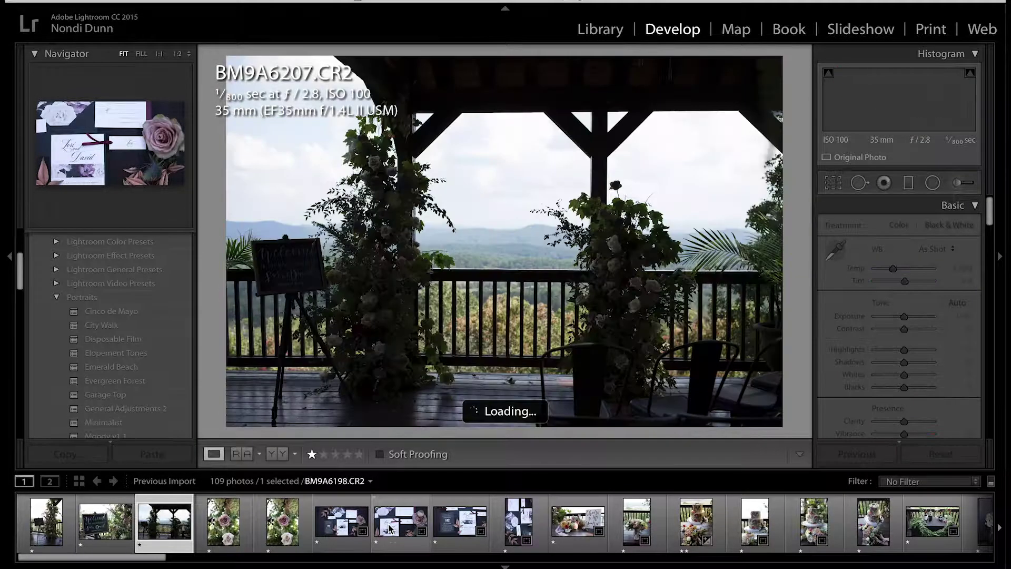
key(Right)
key(Right)
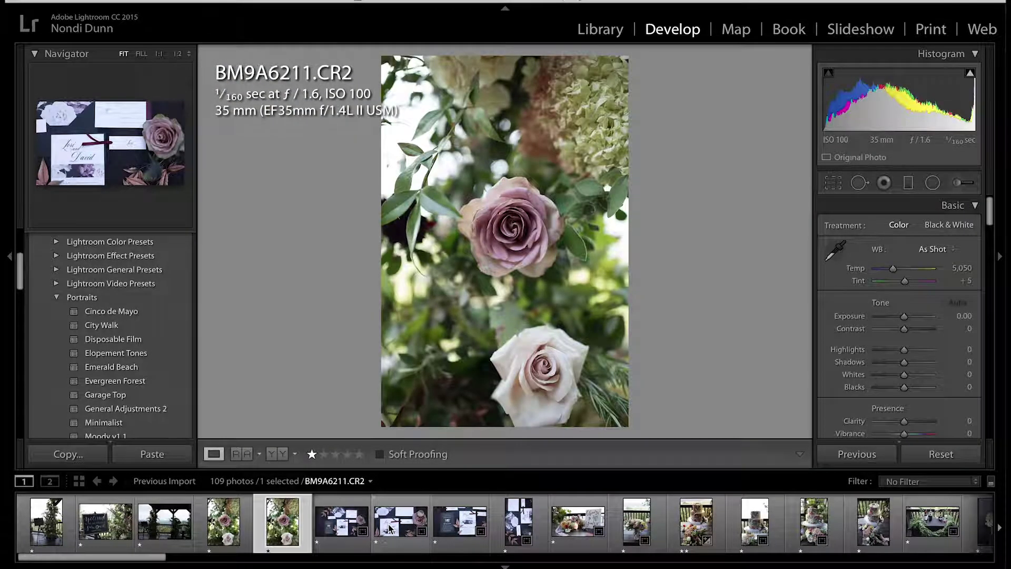
Select the full invitation suite photo BM9A6231.CR2, set its crop aspect to Original, and apply the crop.
key(Right)
key(Right)
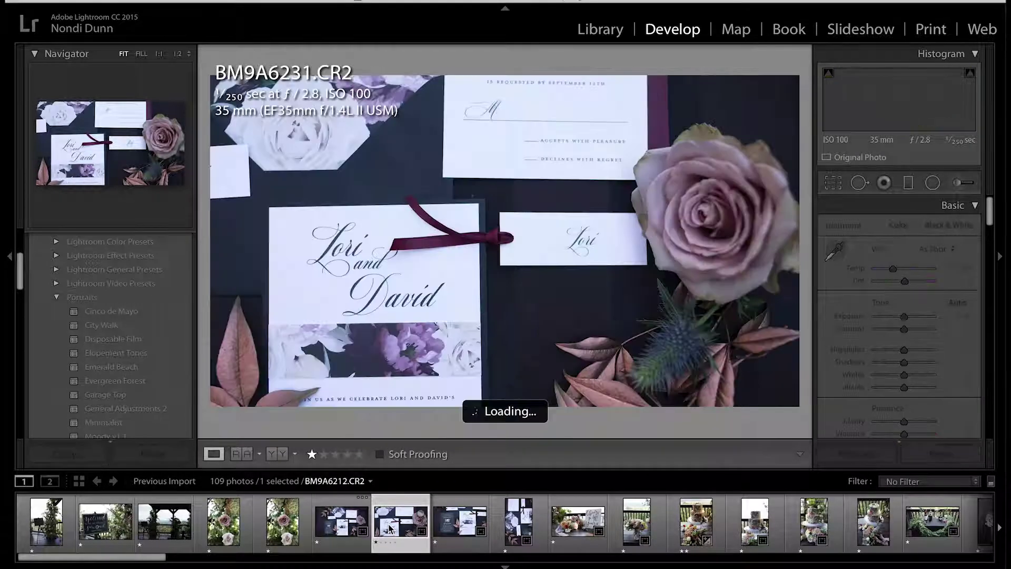
key(Left)
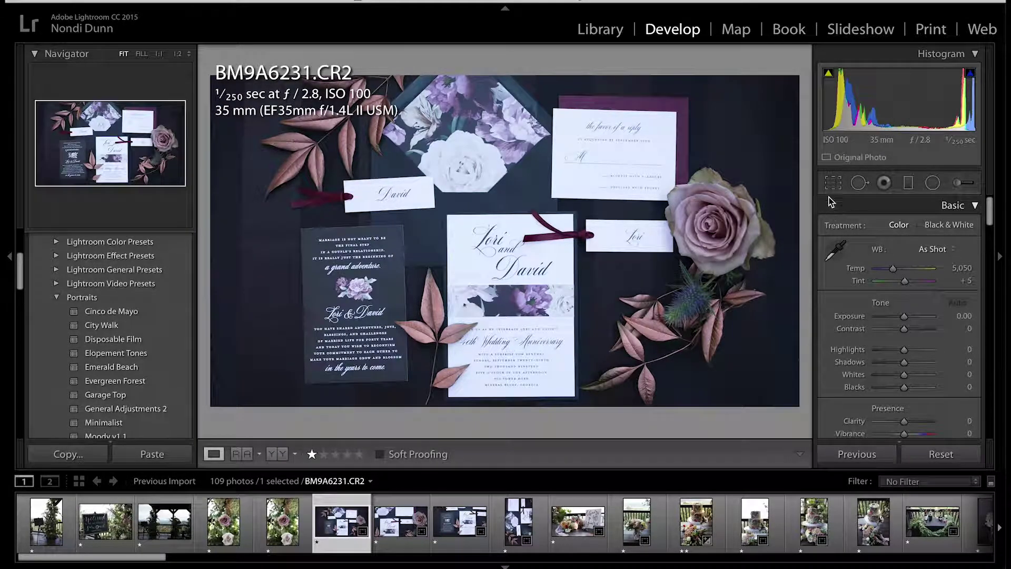
click(832, 185)
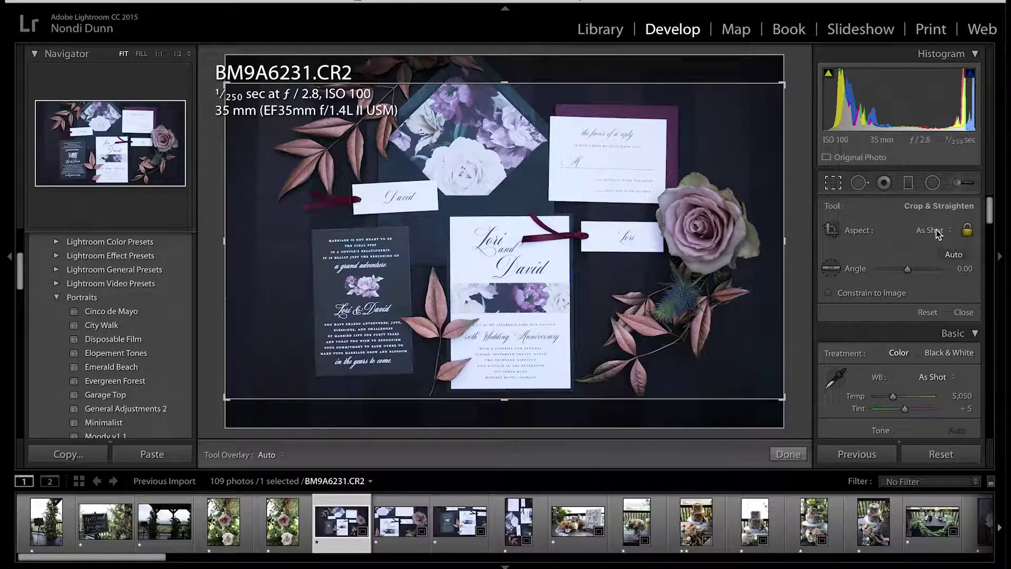
click(938, 233)
click(938, 237)
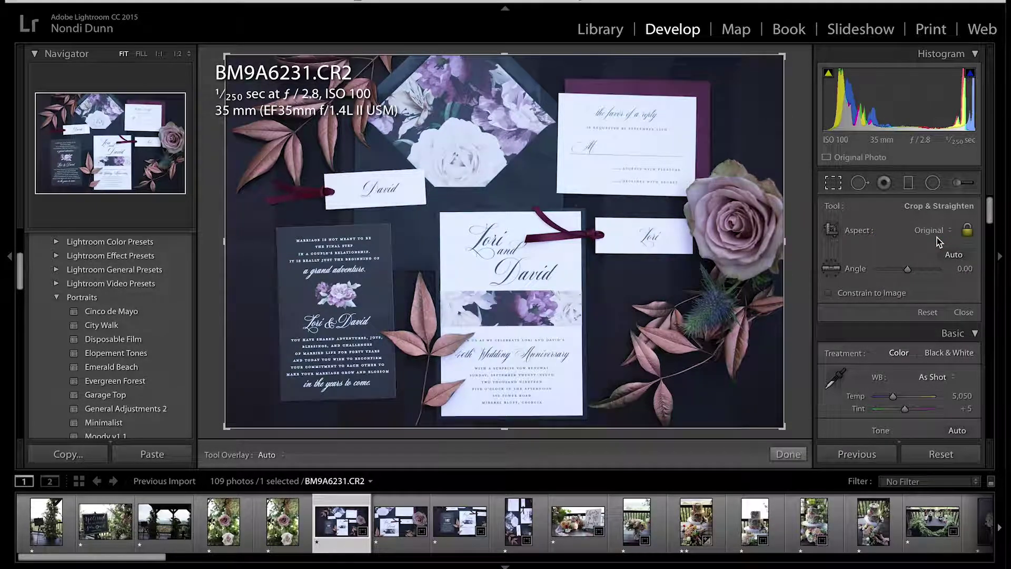
click(787, 454)
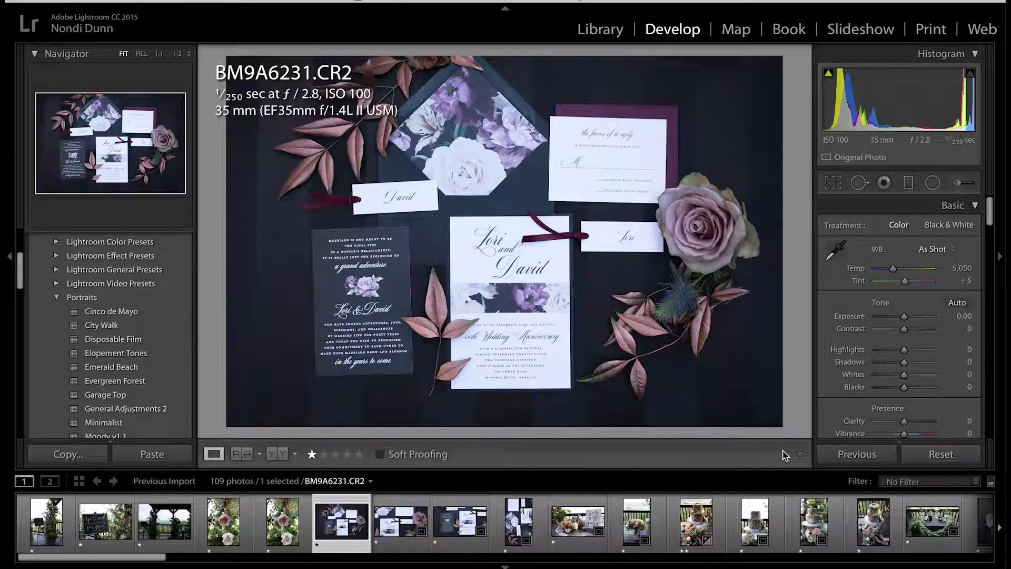
Move on to the invitation close-up BM9A6232.CR2, change its crop aspect to Original, and apply the crop.
key(Right)
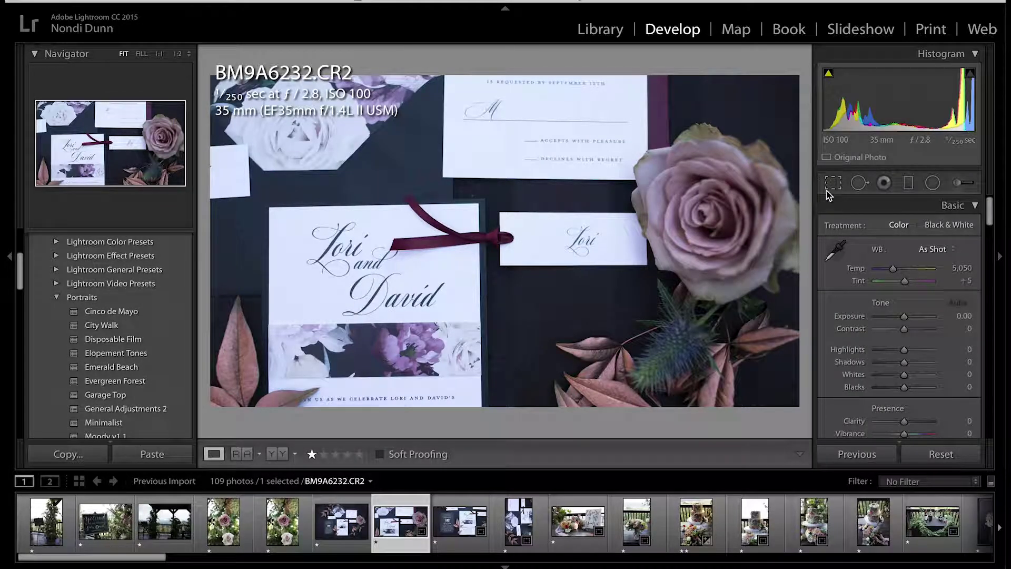
click(827, 191)
click(930, 230)
click(792, 434)
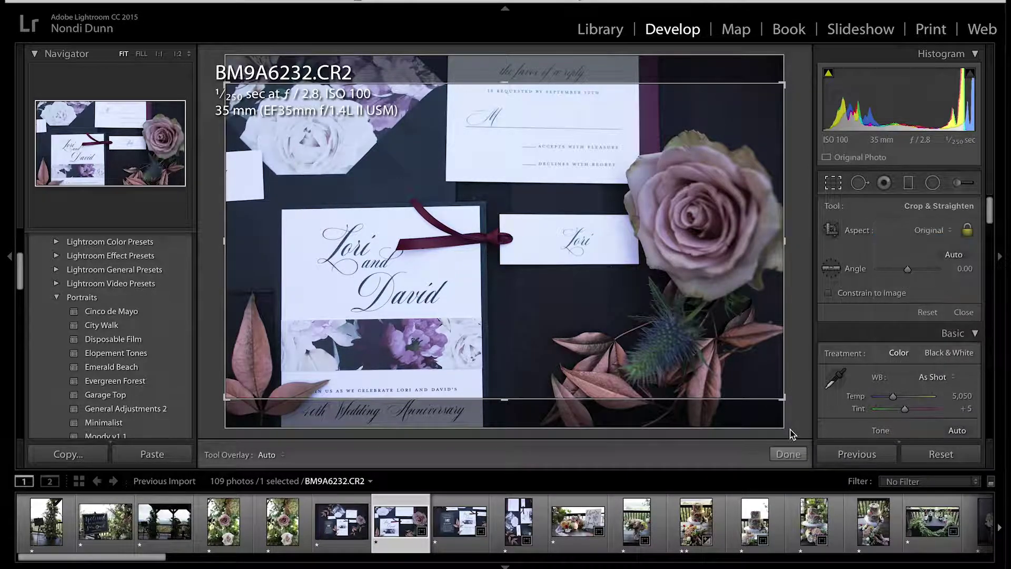
click(786, 453)
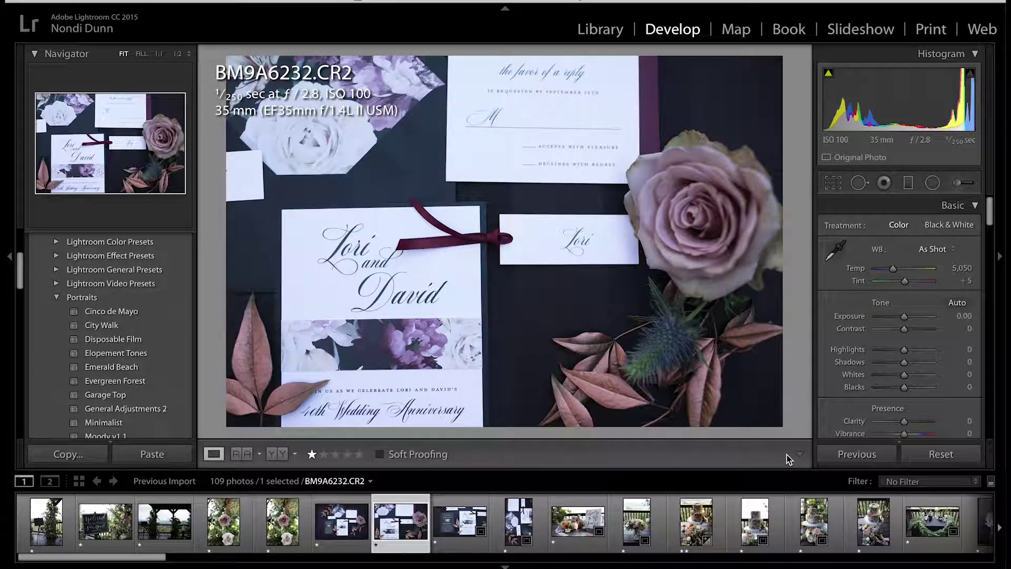
Set the crop aspect of the following invitation photo, BM9A6233.CR2, to Original and apply the crop.
key(Right)
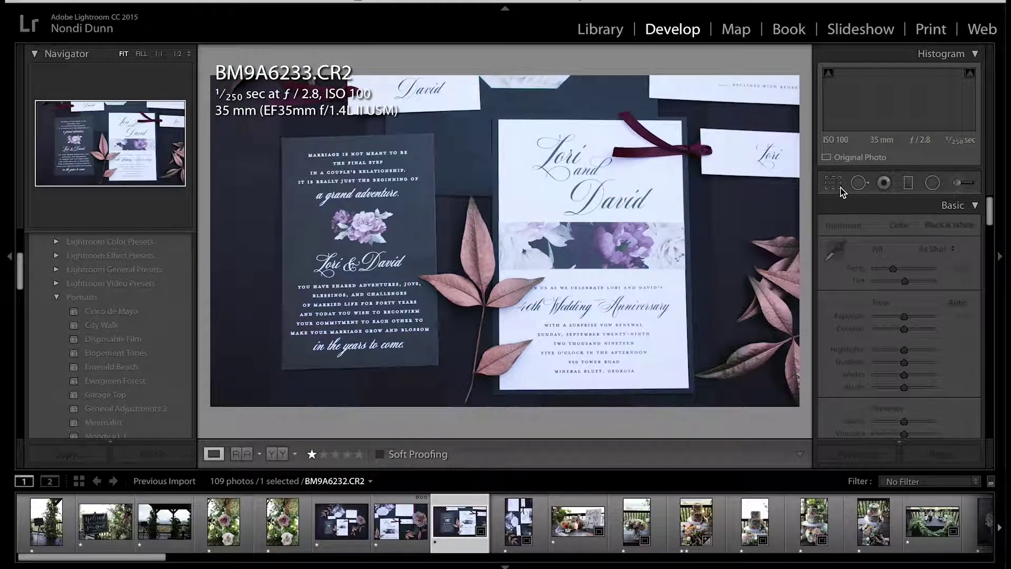
click(841, 188)
click(930, 231)
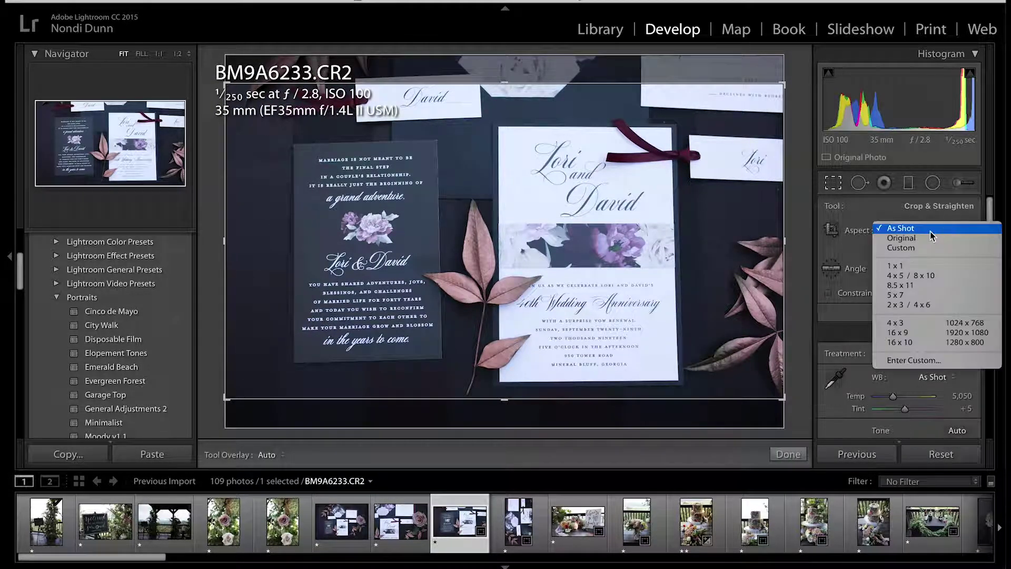
click(929, 238)
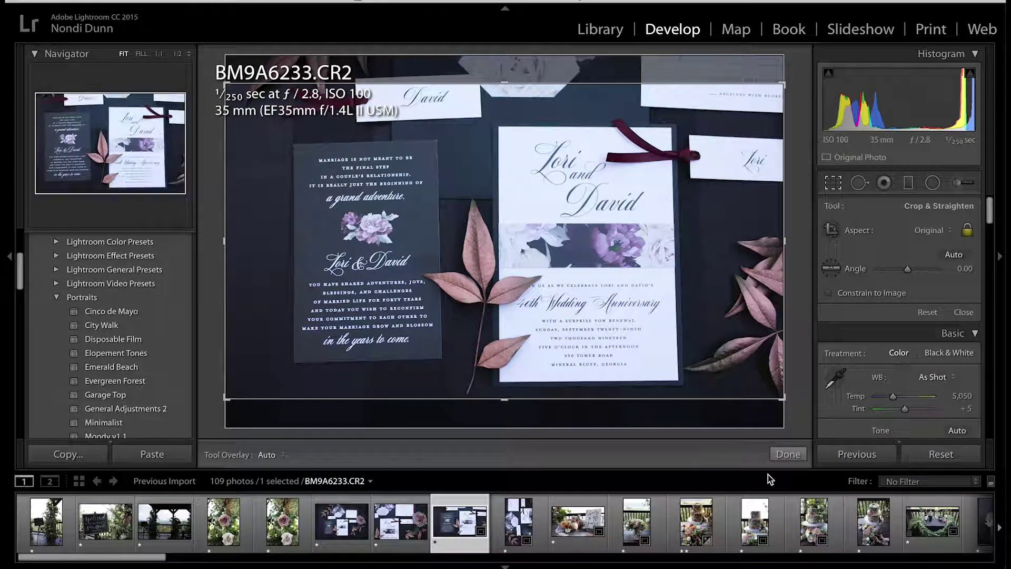
click(790, 457)
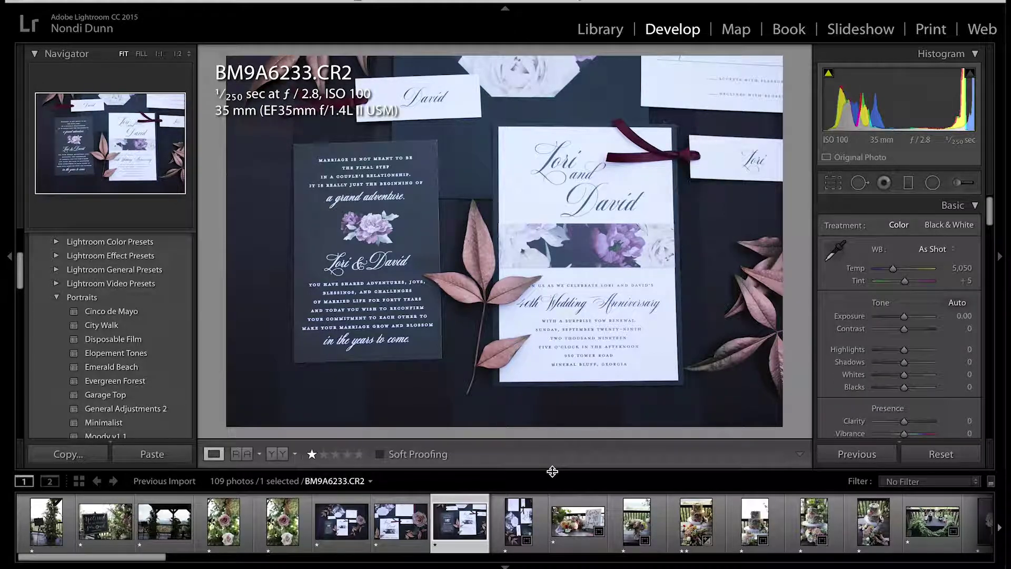
Select the vertical invitation photo BM9A6234.CR2, set its crop aspect to Original, and apply the crop.
click(518, 521)
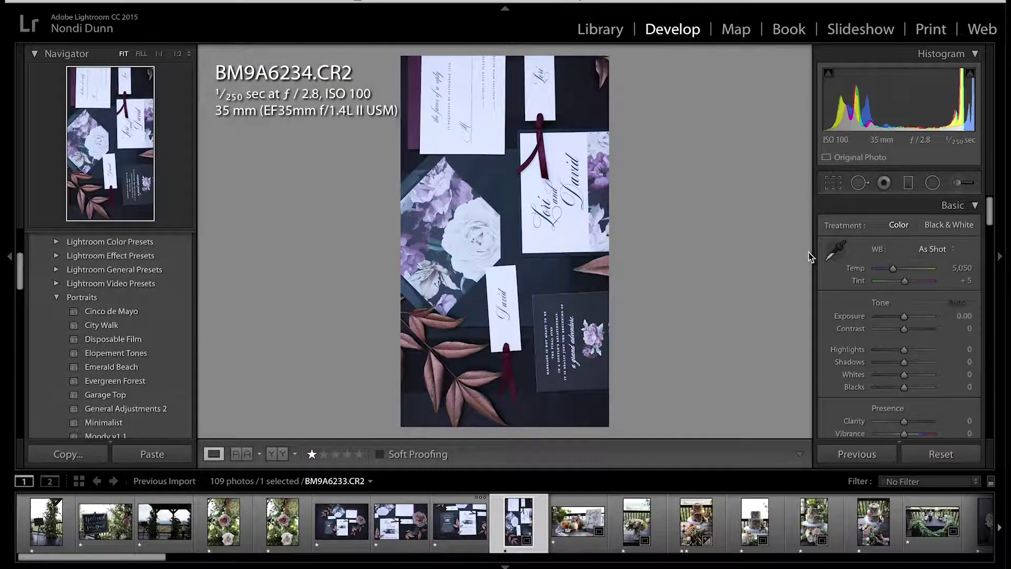
click(837, 183)
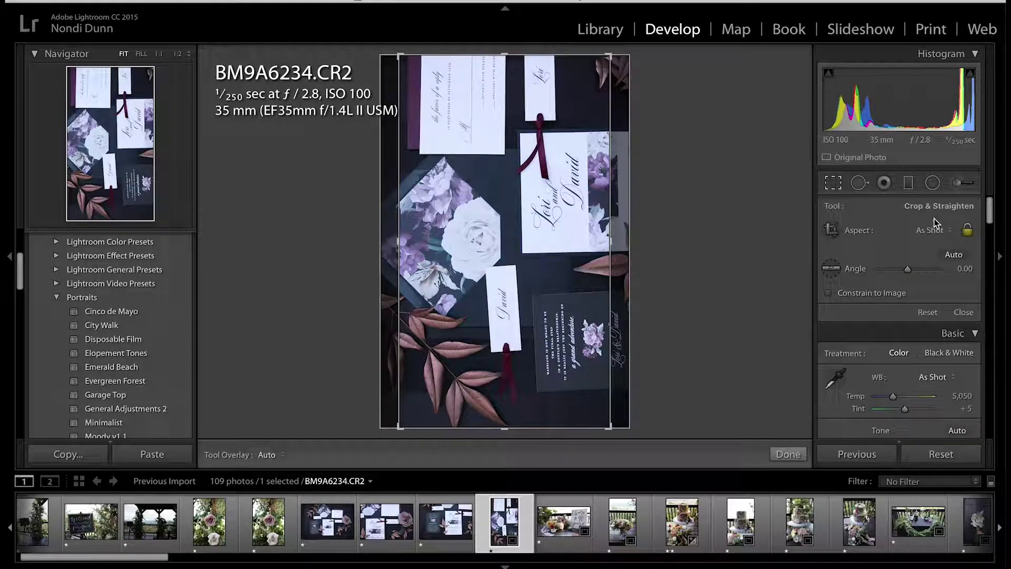
click(933, 232)
click(926, 247)
click(927, 232)
click(918, 219)
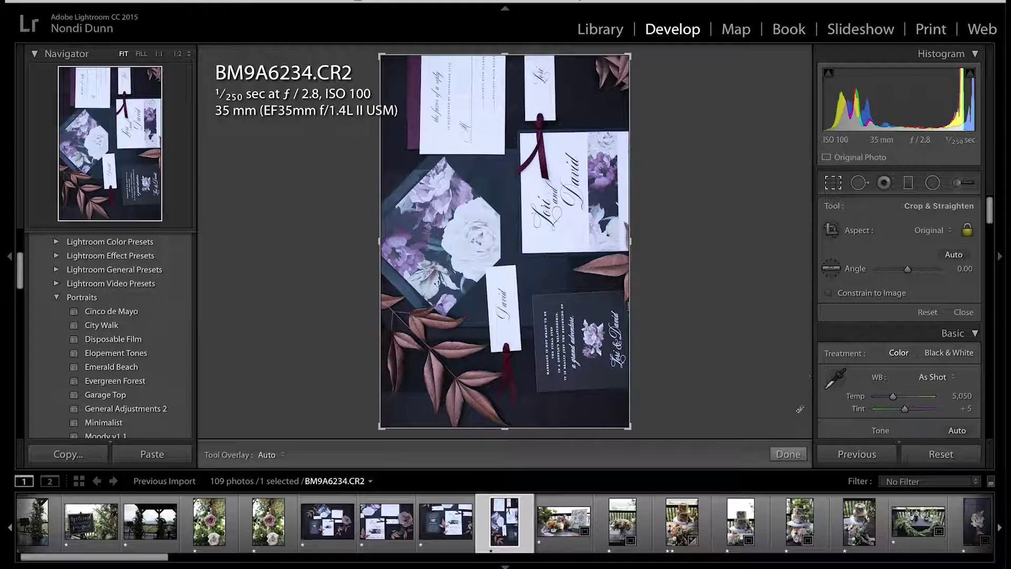
click(792, 459)
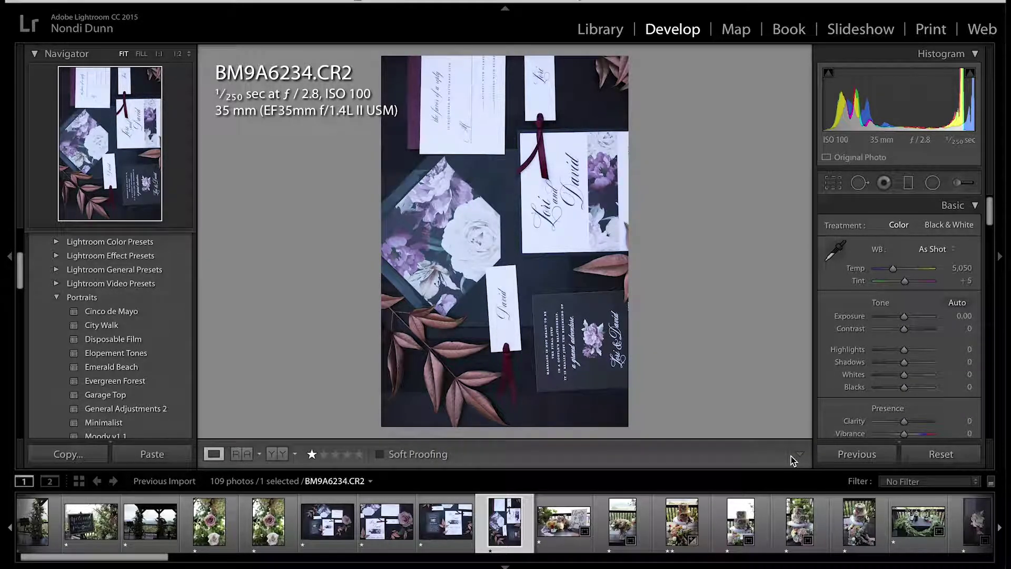
Set the crop aspect of the "Cheers to 40 Years" sign photo BM9A6237.CR2 to Original and apply the crop.
key(Right)
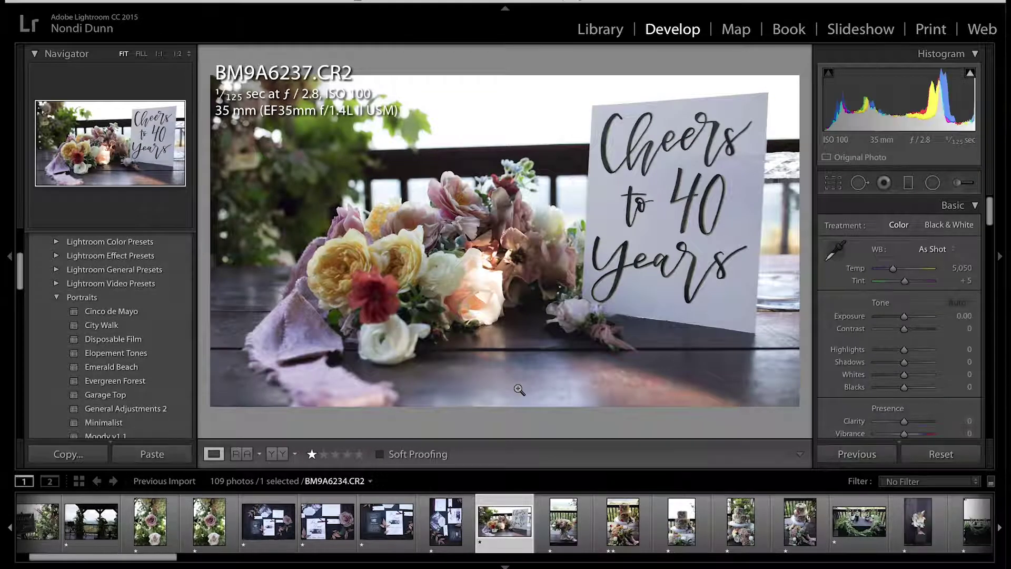
click(837, 186)
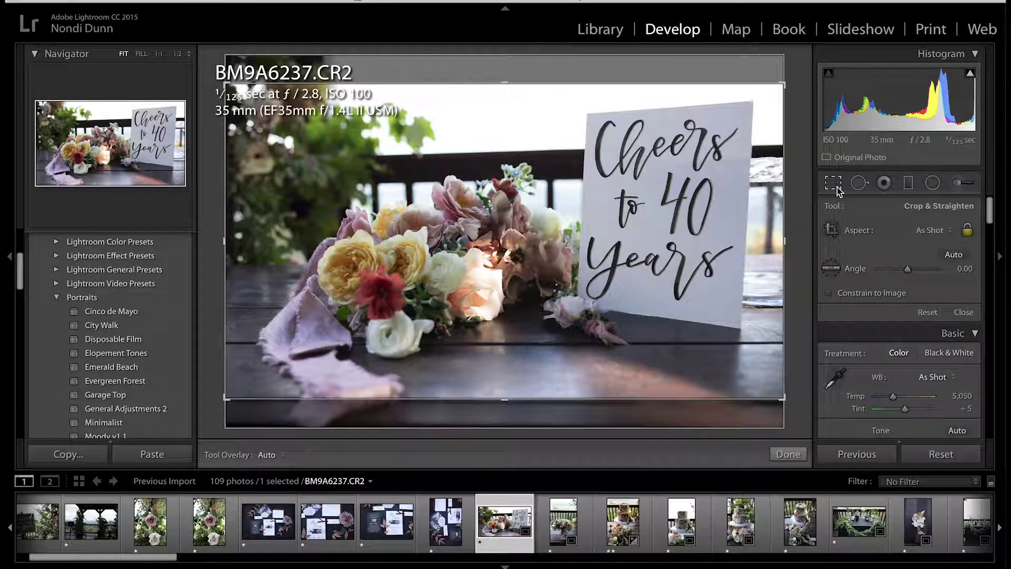
click(939, 231)
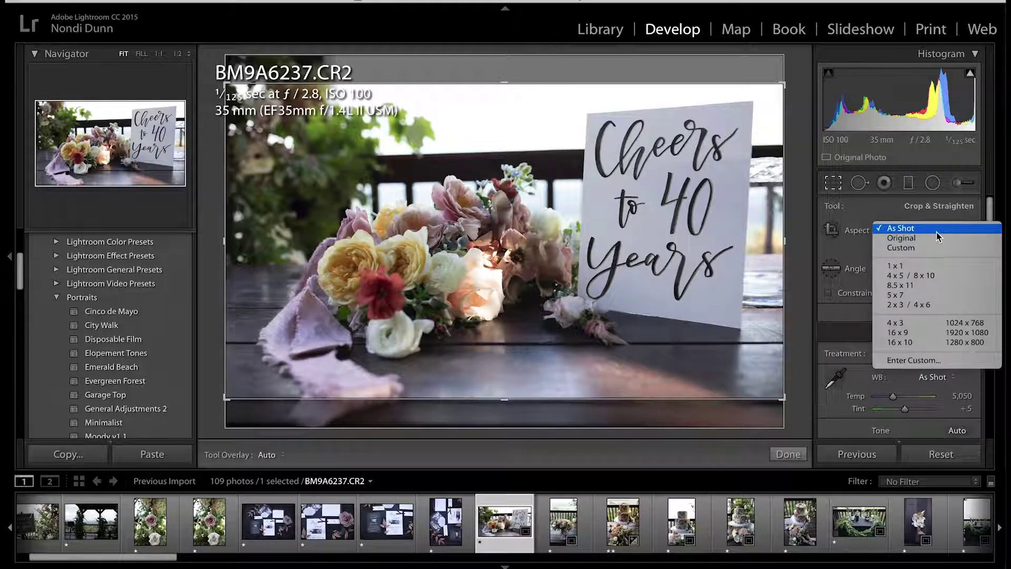
click(935, 244)
click(930, 231)
click(928, 222)
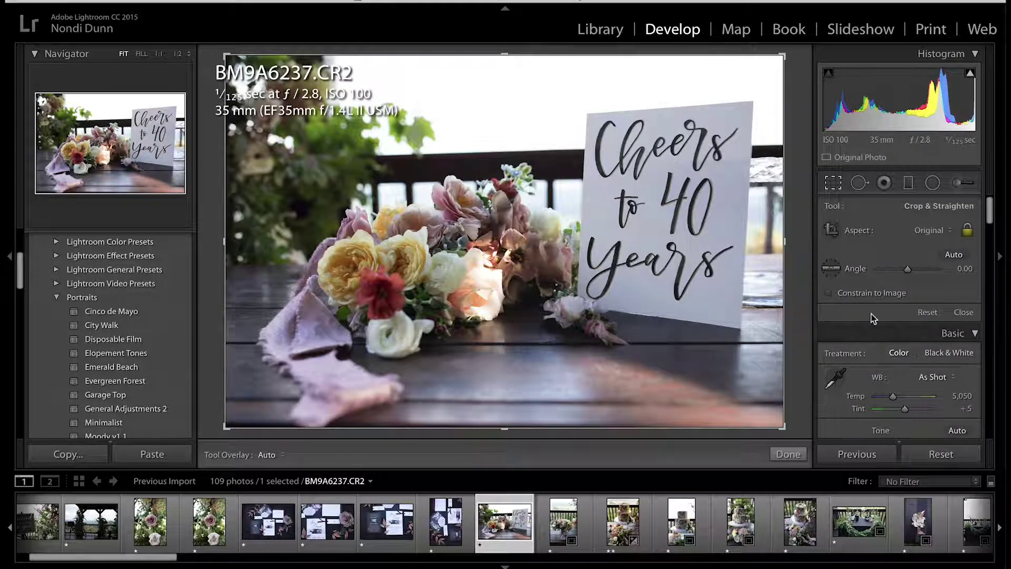
click(801, 459)
Set the crop aspect of the bouquet photo BM9A6240.CR2 to Original and apply the crop.
key(Right)
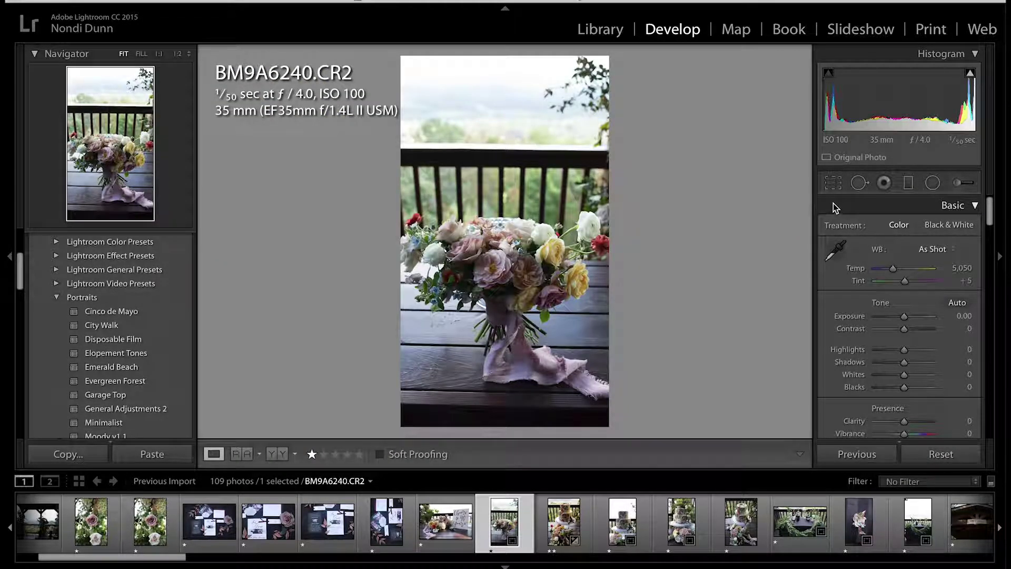
click(837, 187)
click(934, 231)
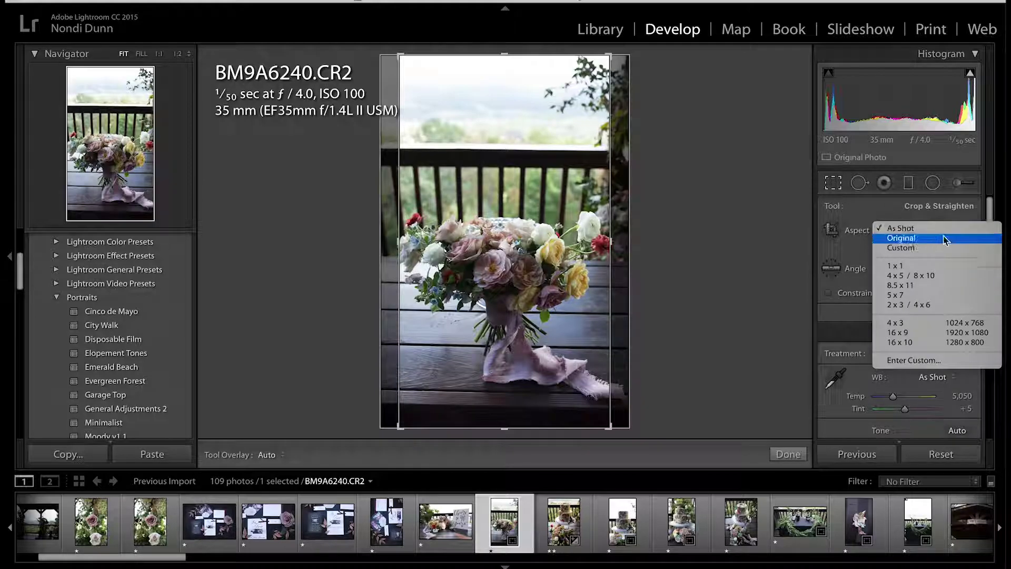
click(943, 243)
click(787, 454)
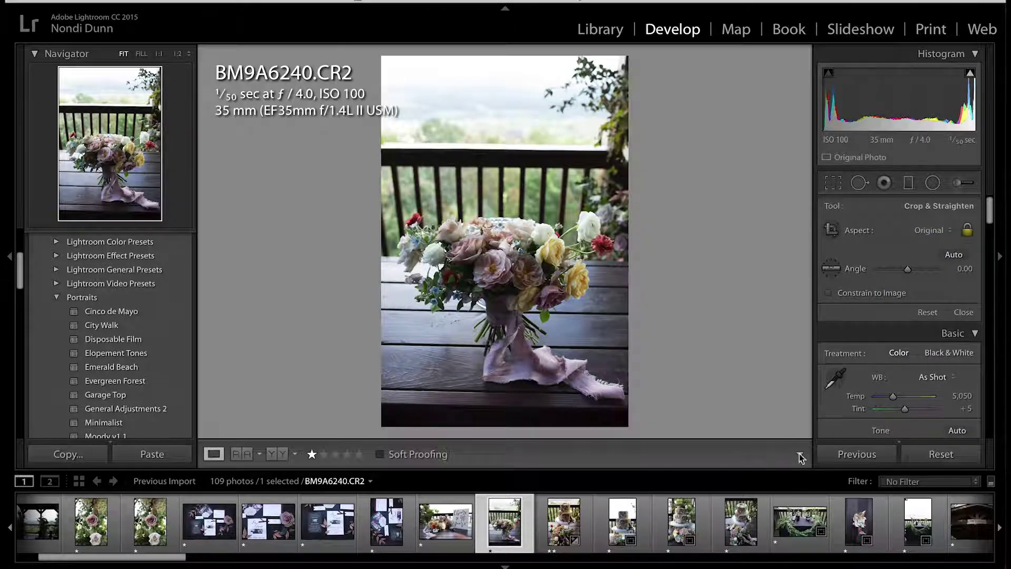
Skip the already edited cake photo, set the crop aspect of cake photo BM9A6245.CR2 to Original, and apply the crop.
key(Right)
key(Right)
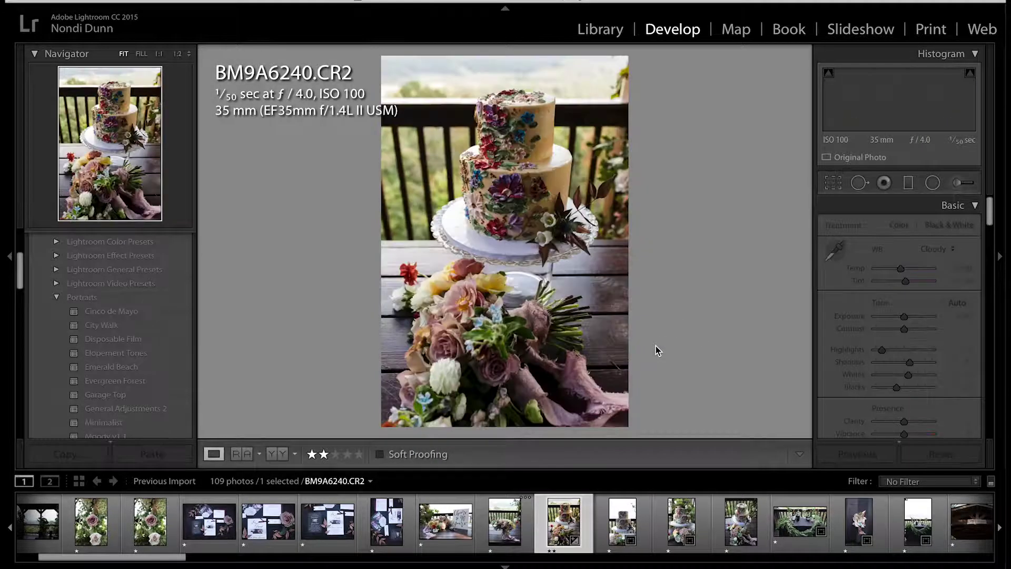
key(Right)
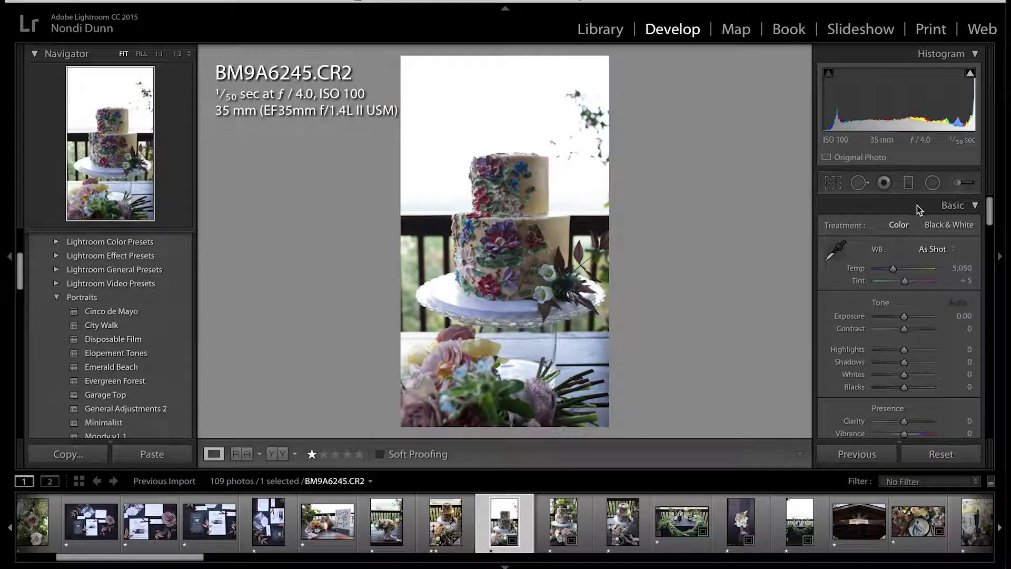
click(834, 182)
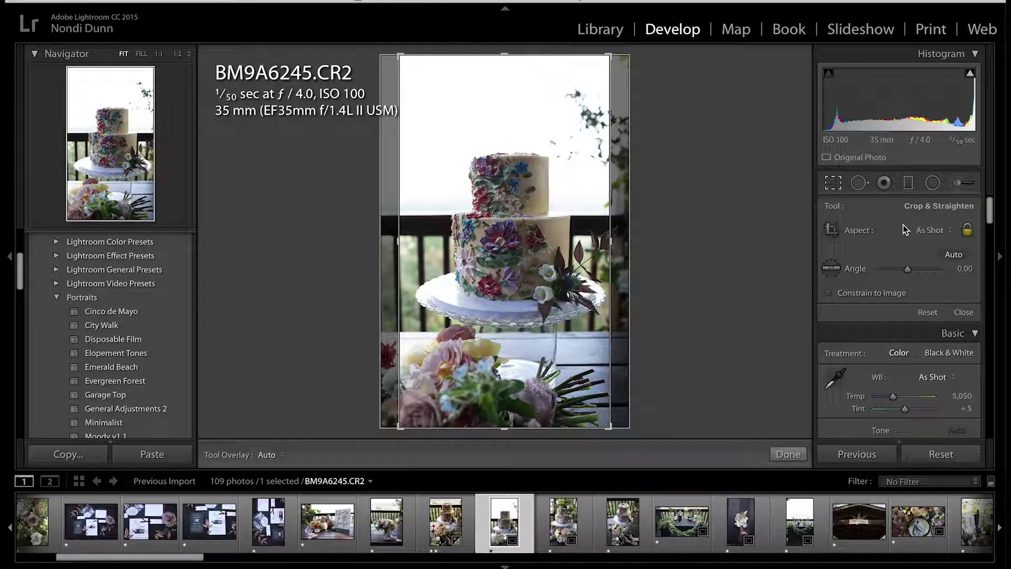
click(902, 227)
click(924, 238)
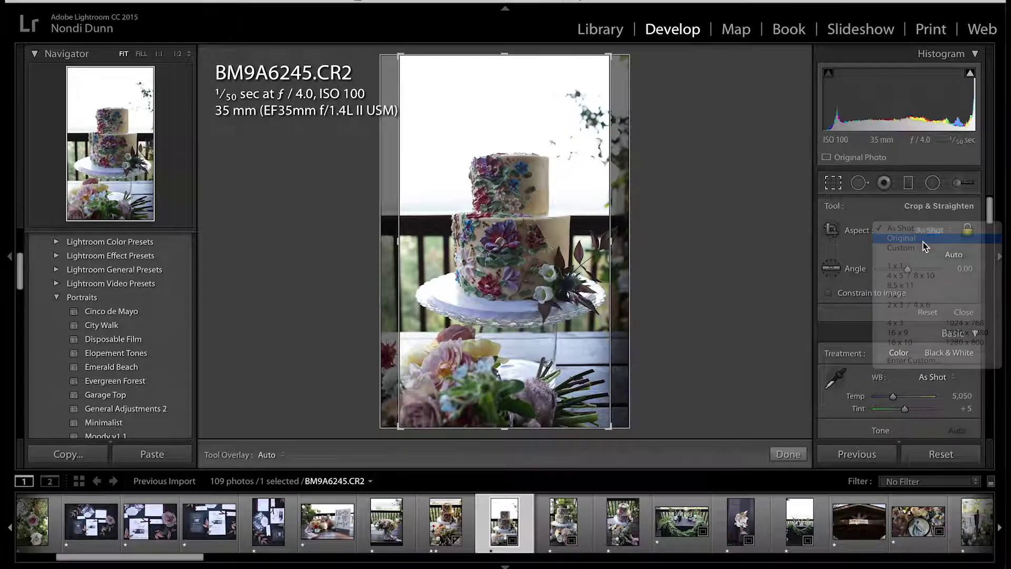
click(788, 454)
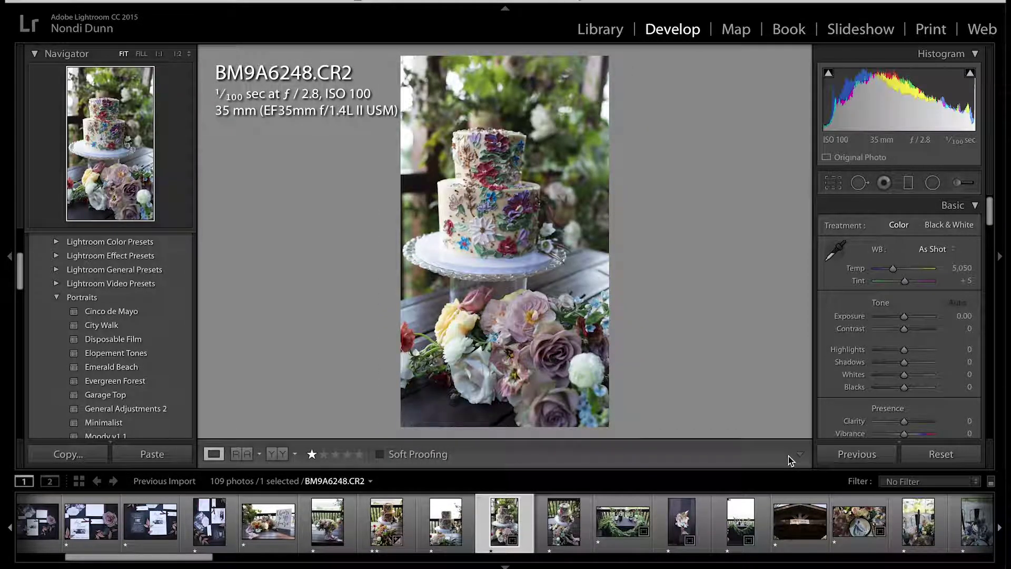
Set the crop aspect of the cake and flowers photo BM9A6248.CR2 to Original and apply the crop.
key(r)
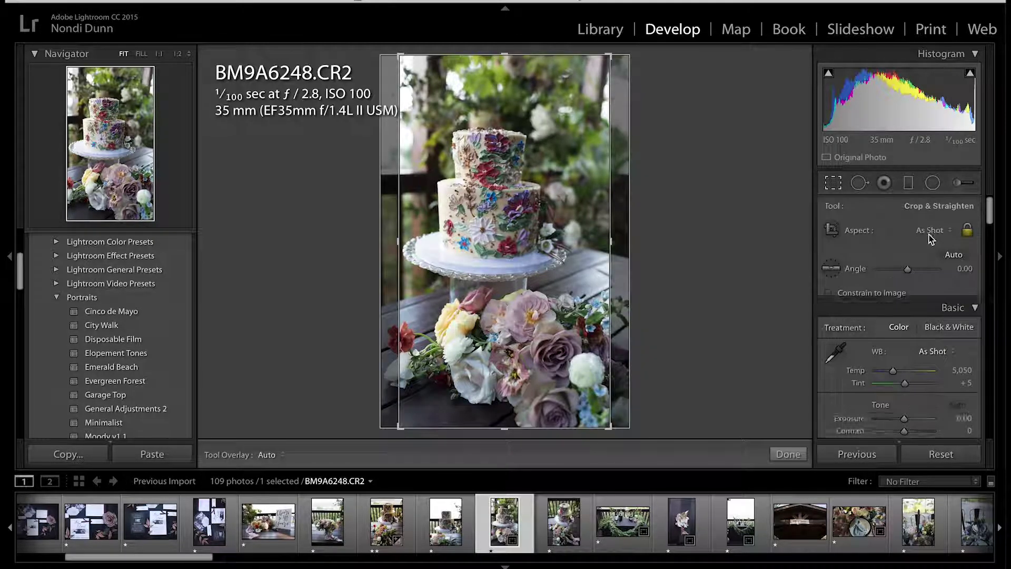
click(929, 230)
click(902, 238)
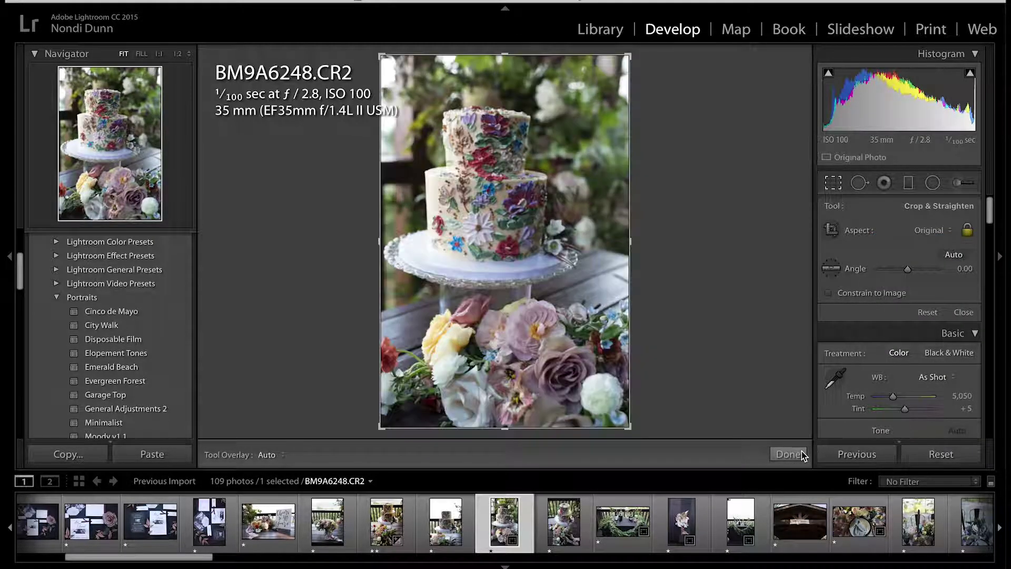
key(Return)
Set the crop aspect of the drinks table photo BM9A6264.CR2 to Original and apply the crop.
key(Right)
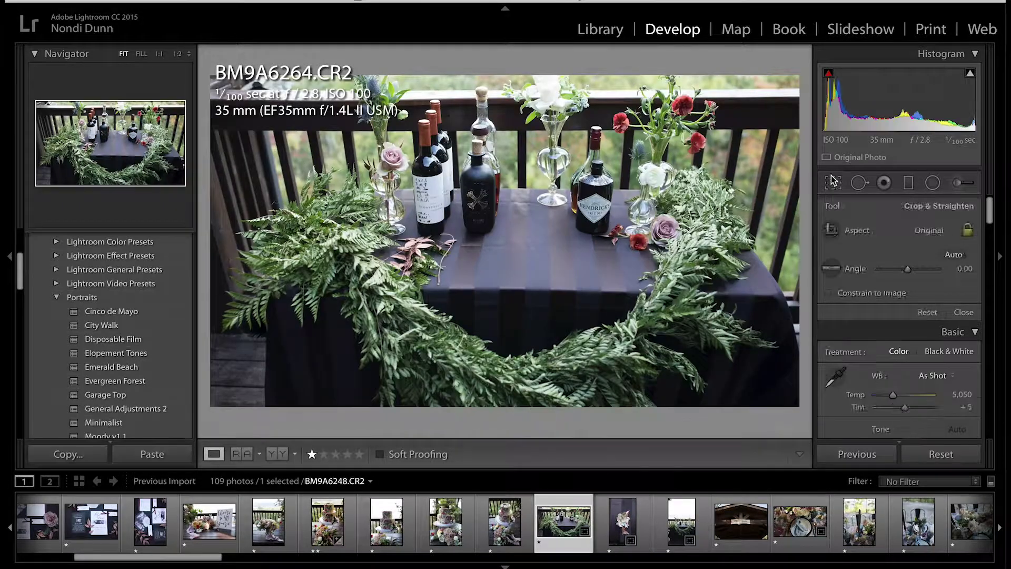
key(r)
click(929, 230)
click(901, 237)
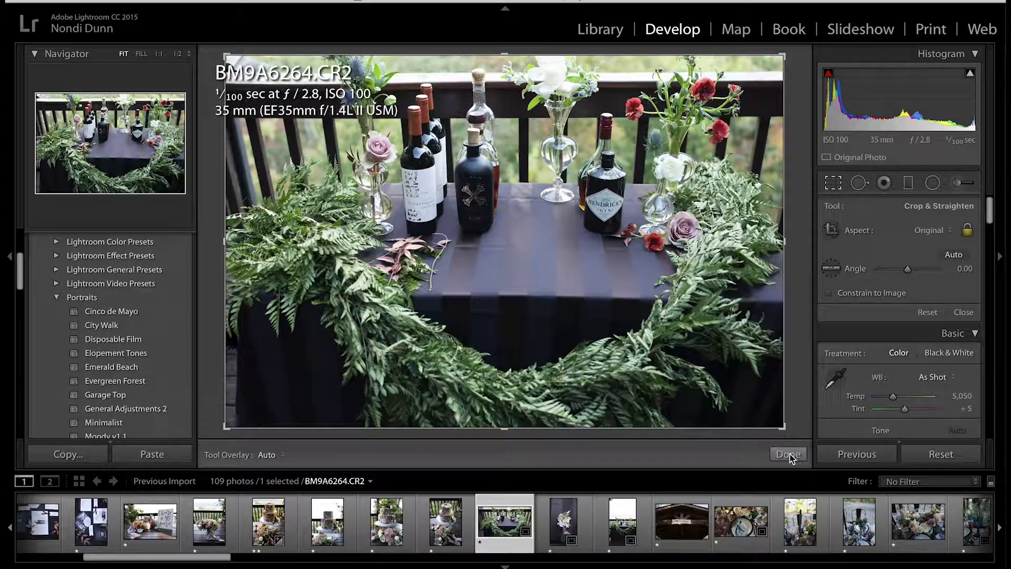
click(790, 454)
Set the crop aspect of the boutonniere photo BM9A6266.CR2 to Original and apply the crop.
key(Right)
key(r)
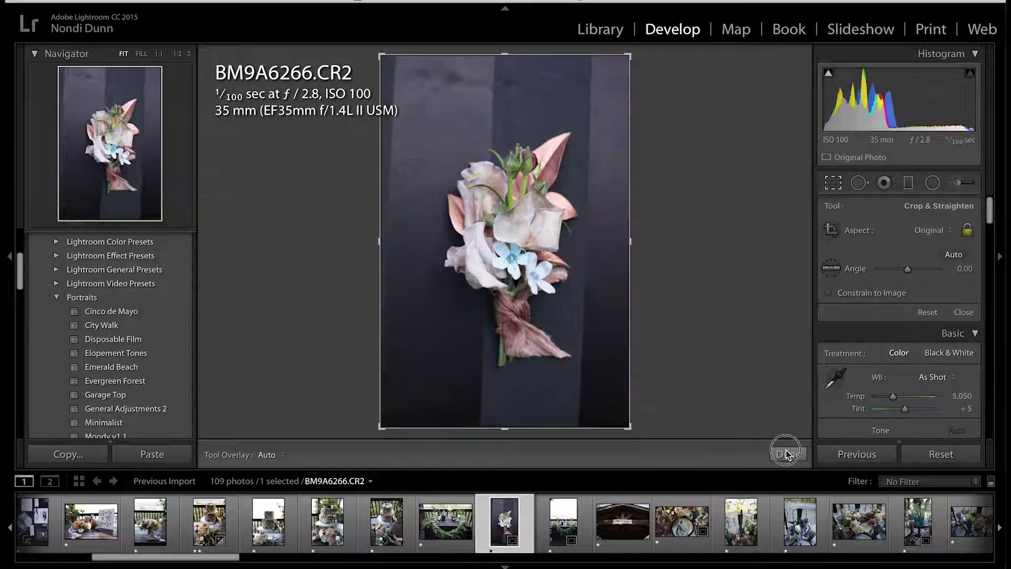
key(Return)
Set the crop aspect of the vertical drinks table photo BM9A6269.CR2 to Original and close the crop tool.
key(Right)
key(r)
click(929, 230)
click(901, 238)
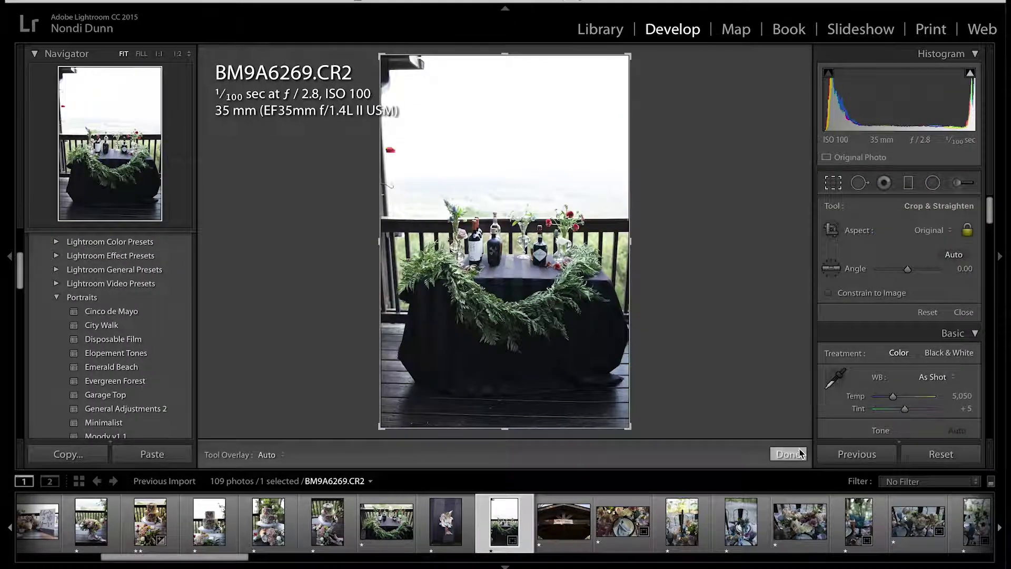
click(859, 185)
Browse the photos following BM9A6269.CR2 one by one, through to the floral centerpiece photo BM9A6299.CR2.
key(Right)
key(Right)
key(Right)
key(Right)
key(Right)
key(Right)
key(Right)
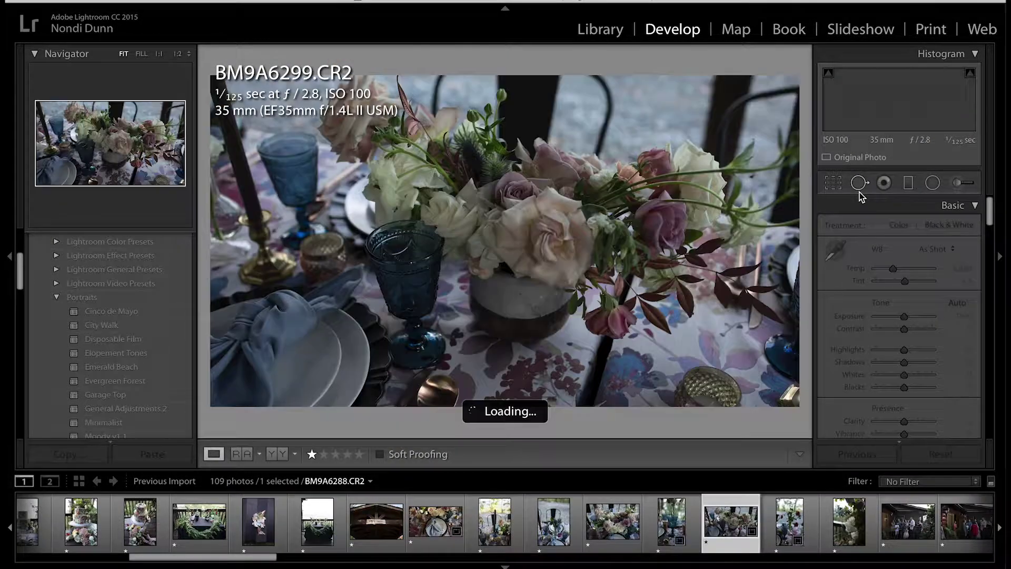
Set the crop aspect of the blue goblet photo BM9A6297.CR2 to Original and apply the crop.
key(Left)
key(r)
click(929, 230)
click(901, 240)
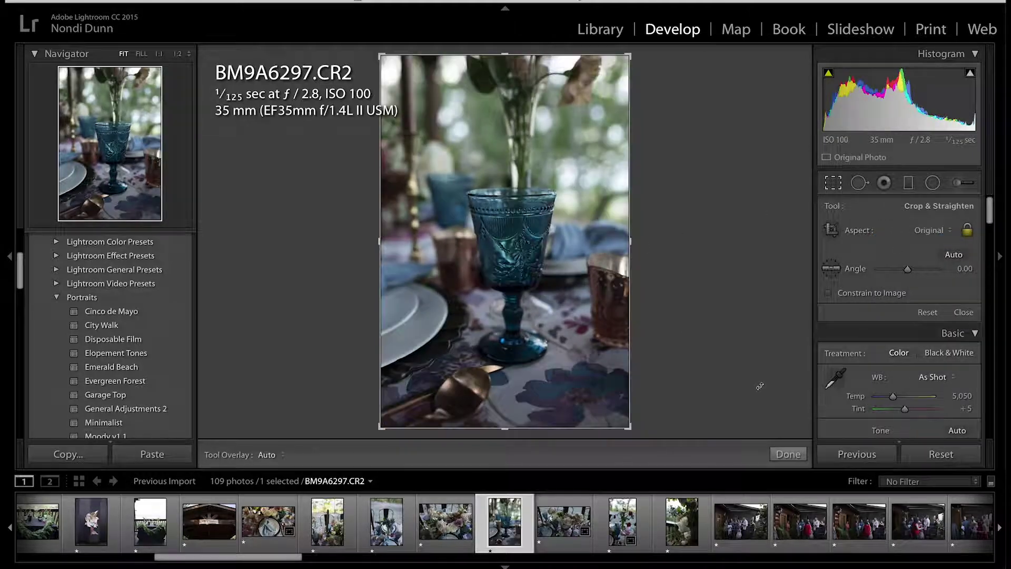
key(Return)
Set the crop aspect of the floral centerpiece photo BM9A6299.CR2 to Original and apply the crop.
key(Right)
key(r)
click(929, 230)
click(924, 243)
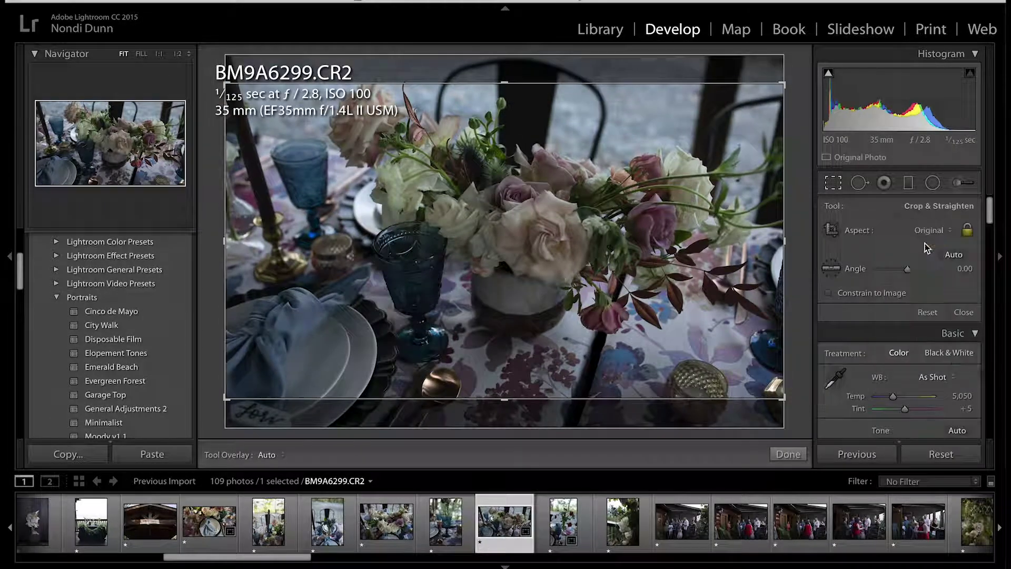
click(798, 456)
Set the crop aspect of the red flowers photo BM9A6300.CR2 to Original and apply the crop.
key(Right)
key(r)
click(929, 230)
click(924, 243)
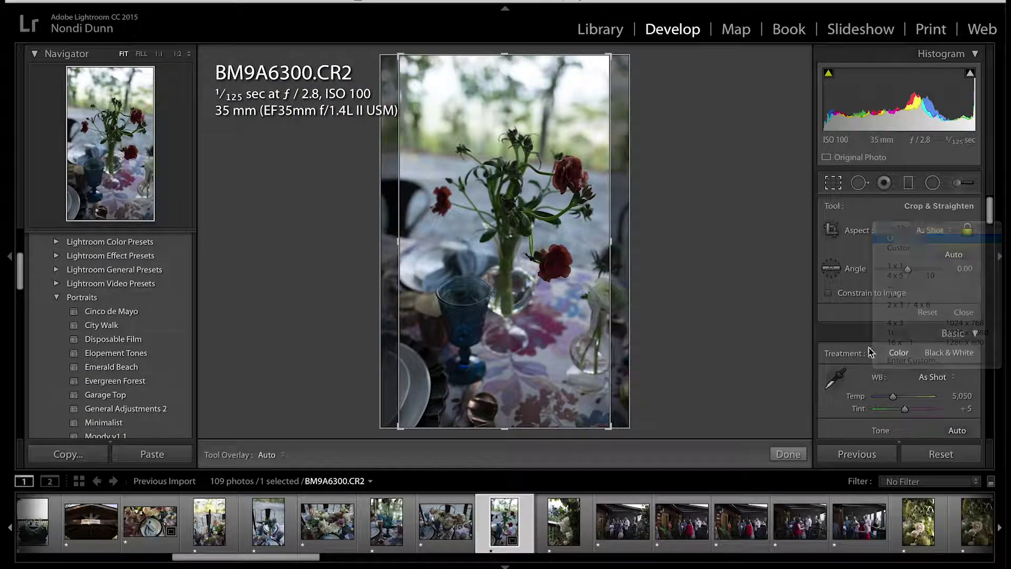
key(Return)
Browse the photos following BM9A6300.CR2 one by one, through to the dark rose and leaves photo BM9A6357.CR2.
key(Right)
key(Right)
key(Right)
key(Right)
key(Right)
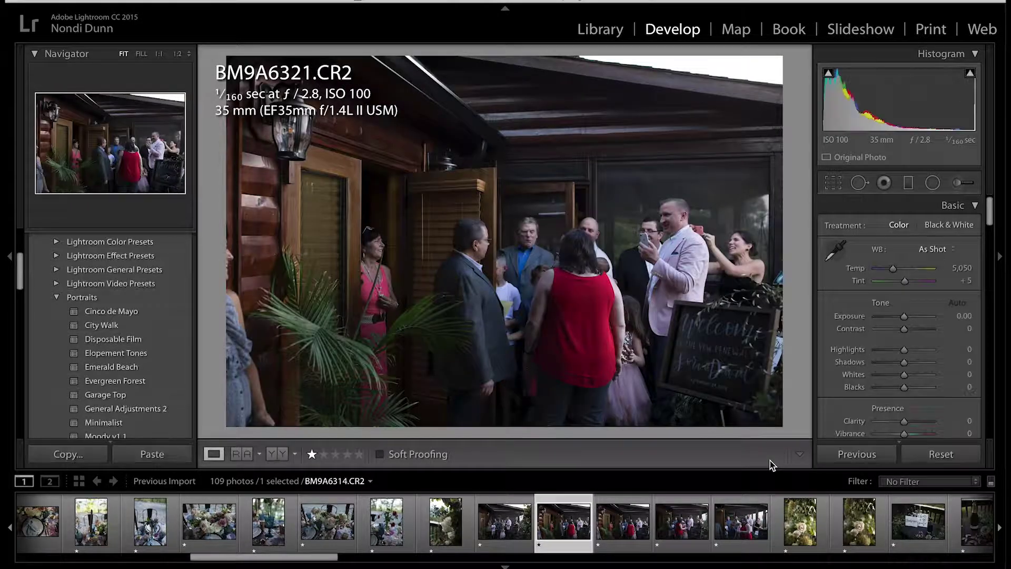
key(Right)
key(Right)
key(Right)
key(Right)
key(Right)
key(Right)
key(Right)
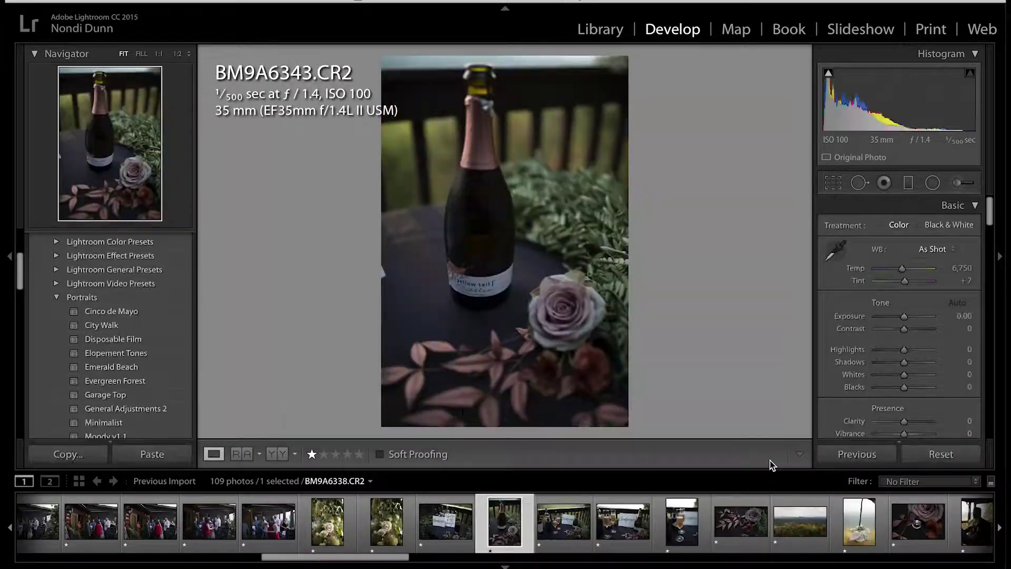
key(Right)
key(Right)
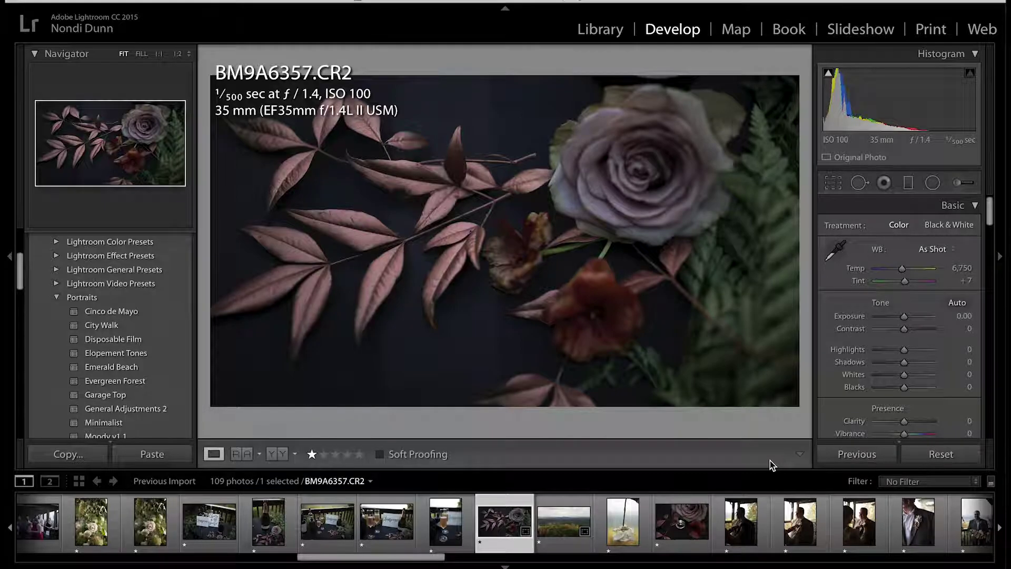
Restore the crop of the dark rose and leaves photo BM9A6357.CR2 to the Original aspect.
key(r)
click(932, 230)
key(Escape)
Set the crop aspect of the mountain landscape photo BM9A6358.CR2 to Original and apply the crop.
key(Right)
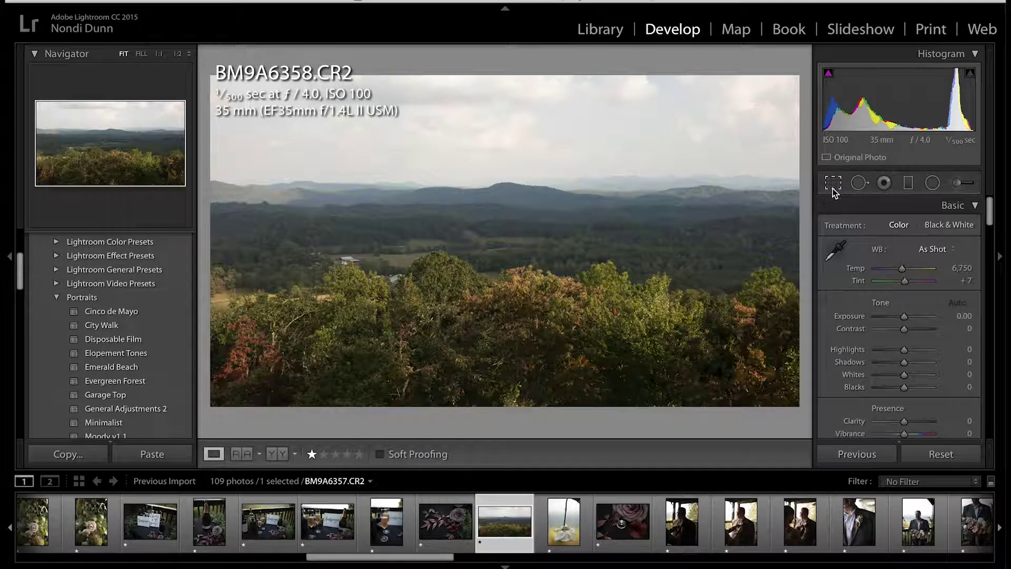
click(932, 230)
key(Escape)
click(788, 454)
Browse the photos from the ring and flower shot BM9A6389.CR2 onward, checking the portraits, ceremony, table and cake images for cropped frames.
key(Right)
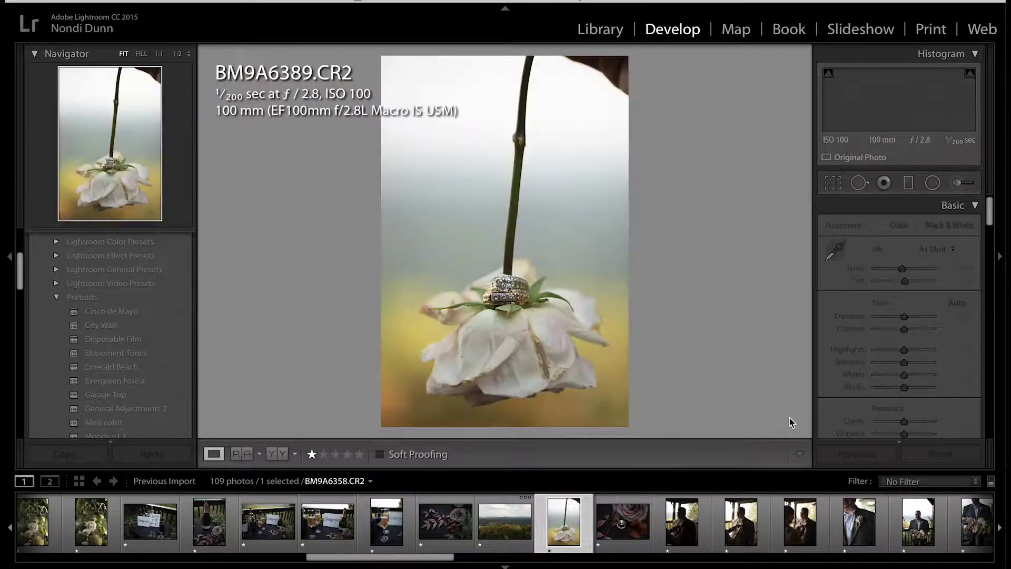
key(Right)
key(Right)
key(Right)
key(Right)
key(Right)
key(Right)
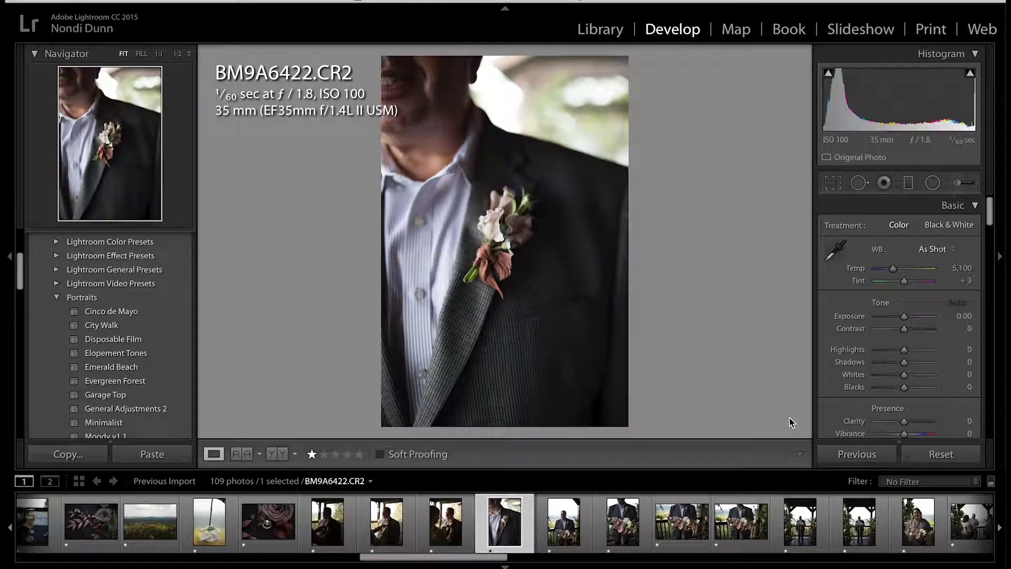
key(Right)
key(Right)
key(Right)
key(Right)
key(Right)
key(Right)
key(Right)
key(Right)
key(Right)
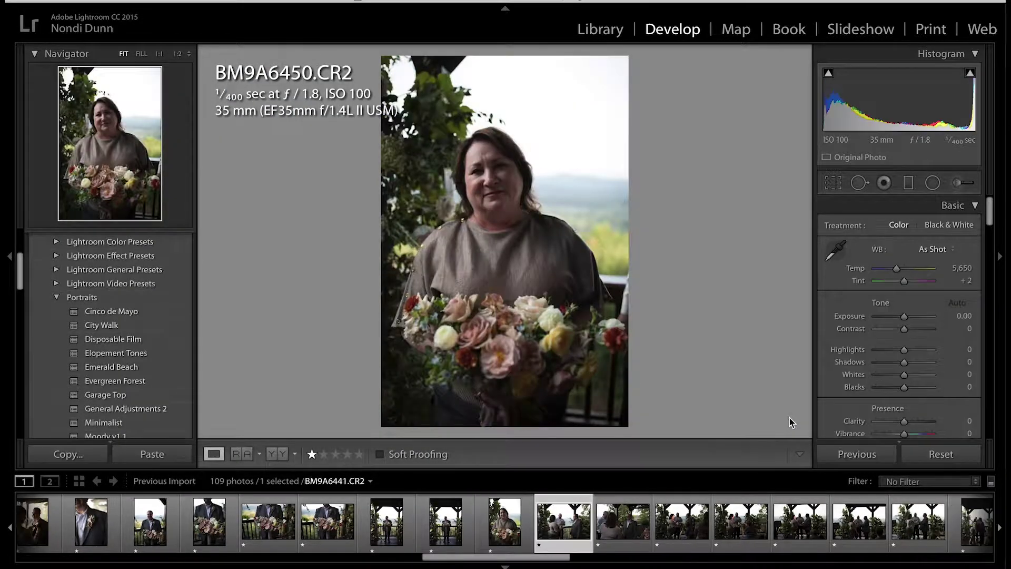
key(Right)
key(Right)
key(Right)
key(Right)
key(Right)
key(Right)
key(Right)
key(Right)
key(Right)
key(Right)
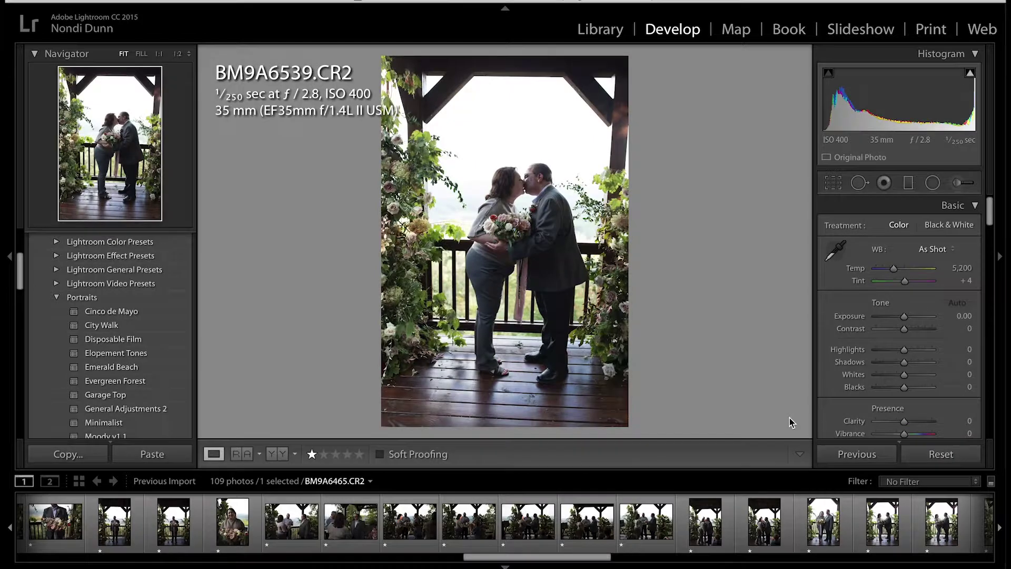
key(Right)
key(Right)
key(Right)
key(Right)
key(Right)
key(Right)
key(Right)
key(Right)
key(Right)
key(Right)
key(Right)
key(Right)
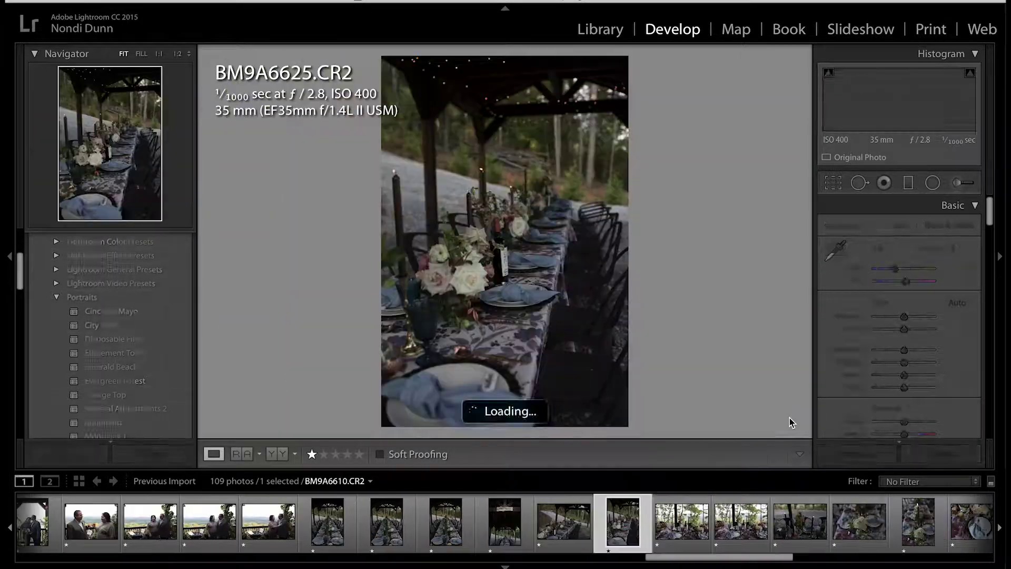
key(Right)
key(Right)
key(Right)
key(Right)
key(Right)
key(Right)
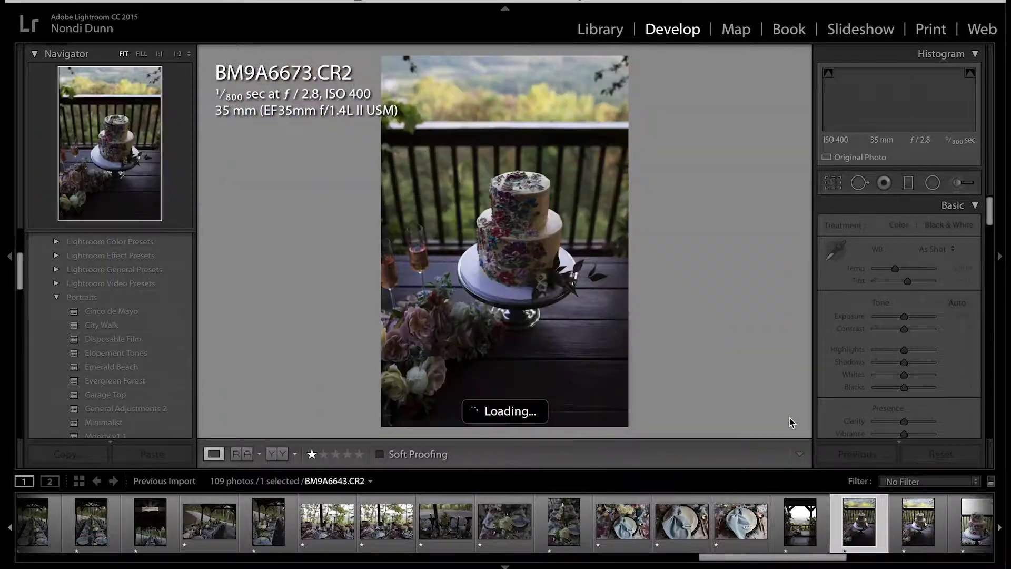
Set the crop aspect of the plated dinner and menu cards photo BM9A6689.CR2 to Original and apply the crop.
key(r)
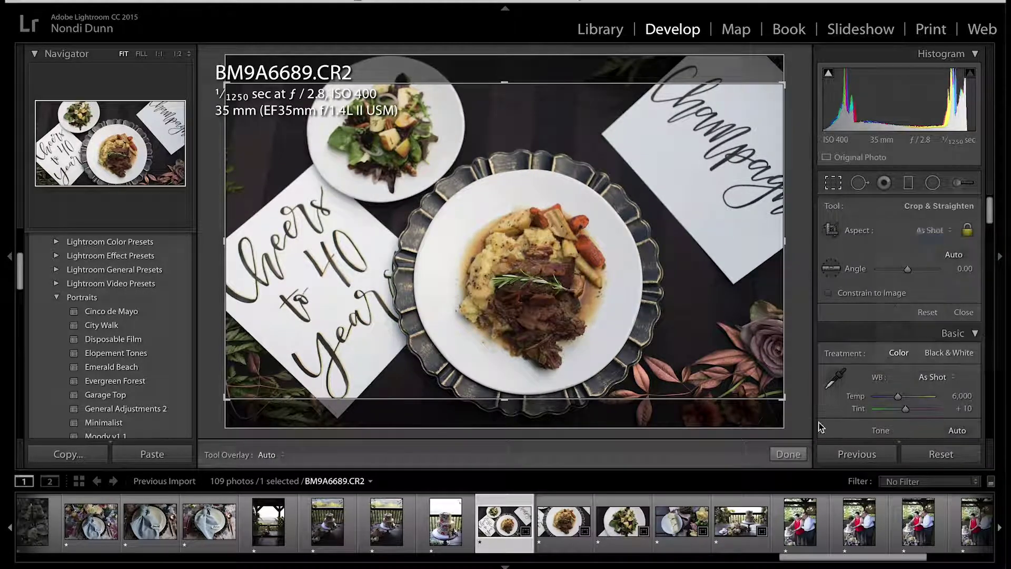
click(788, 454)
Set the crop aspect of the close-up dinner plate photo BM9A6690.CR2 to Original and apply the crop.
key(Right)
key(Right)
key(Left)
click(838, 185)
click(916, 199)
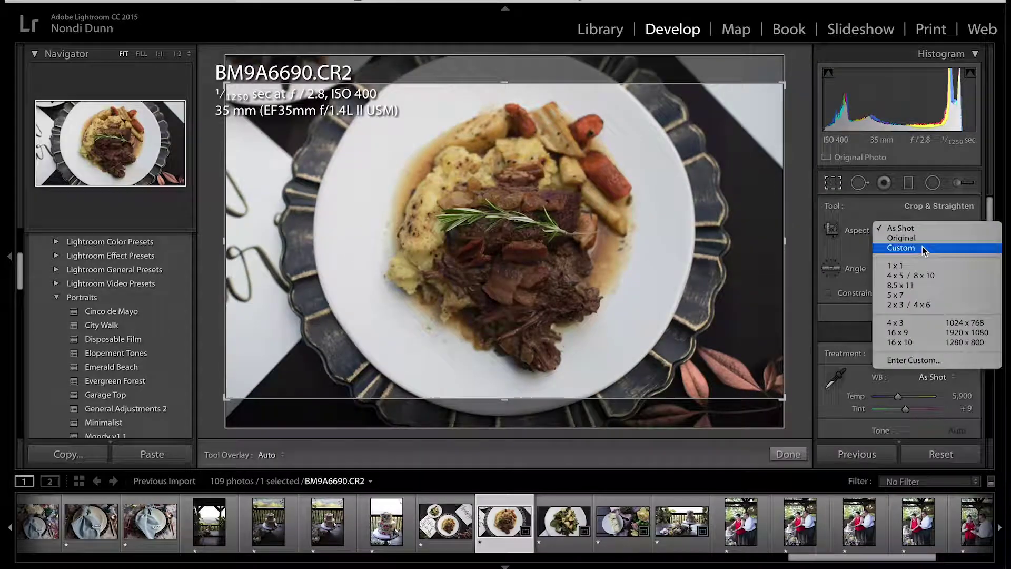
click(861, 235)
click(788, 454)
Set the crop aspect of the close-up salad photo BM9A6691.CR2 to Original and apply the crop.
key(Right)
click(838, 185)
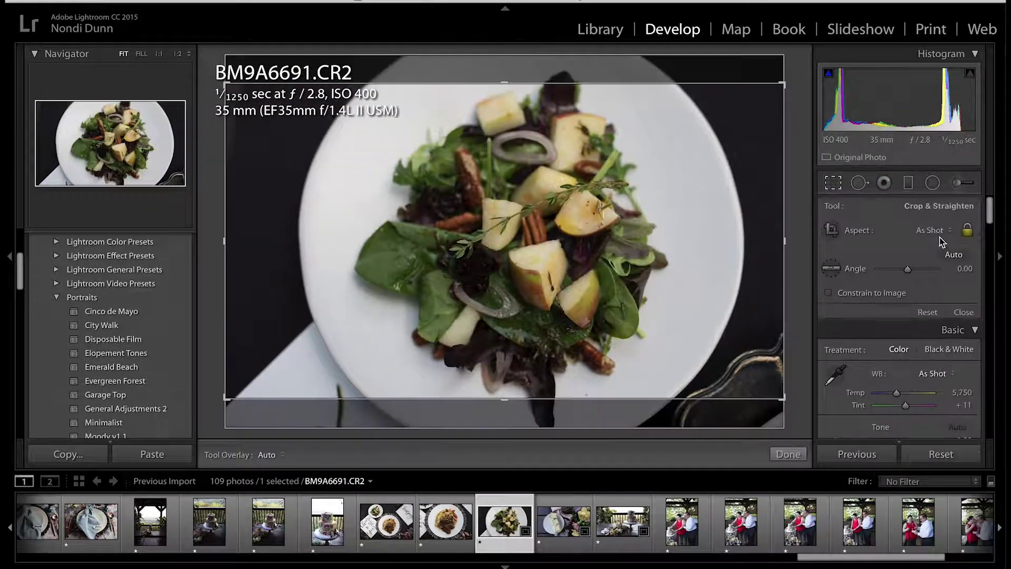
click(939, 237)
click(895, 247)
click(788, 454)
Set the crop aspect of the cake slice photo BM9A6693.CR2 to Original and apply the crop.
key(Right)
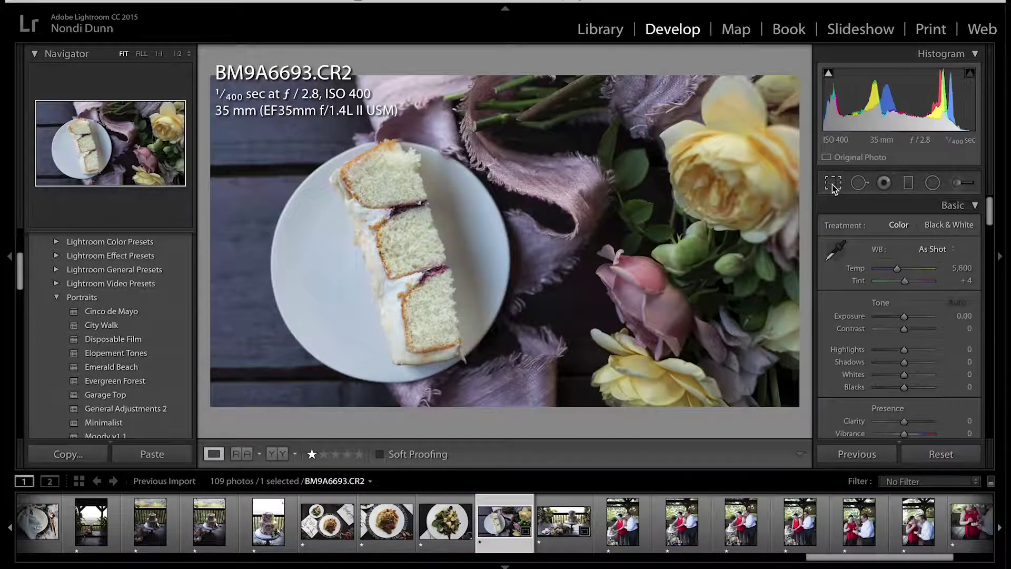
click(838, 185)
click(939, 237)
click(895, 247)
click(796, 456)
Set the crop aspect of the cake and champagne table photo BM9A6694.CR2 to Original and apply the crop.
key(Right)
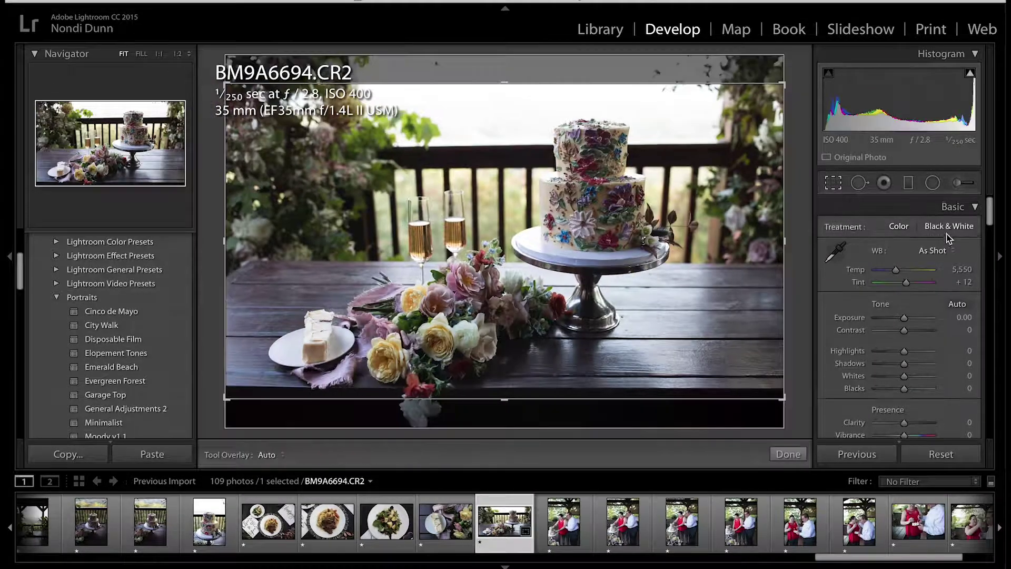
click(838, 185)
click(939, 237)
click(895, 247)
click(788, 453)
Go through the couple portraits to the dinner place setting photo BM9A6727.CR2 and set its crop aspect to Original.
key(Right)
key(Right)
key(Right)
key(Right)
key(Right)
key(Right)
key(Right)
key(Right)
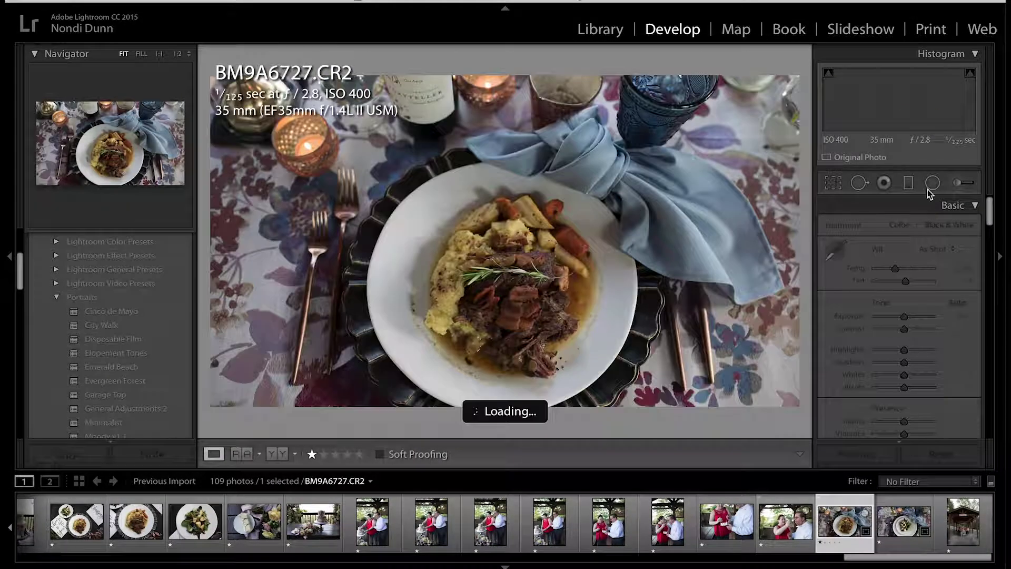
click(832, 182)
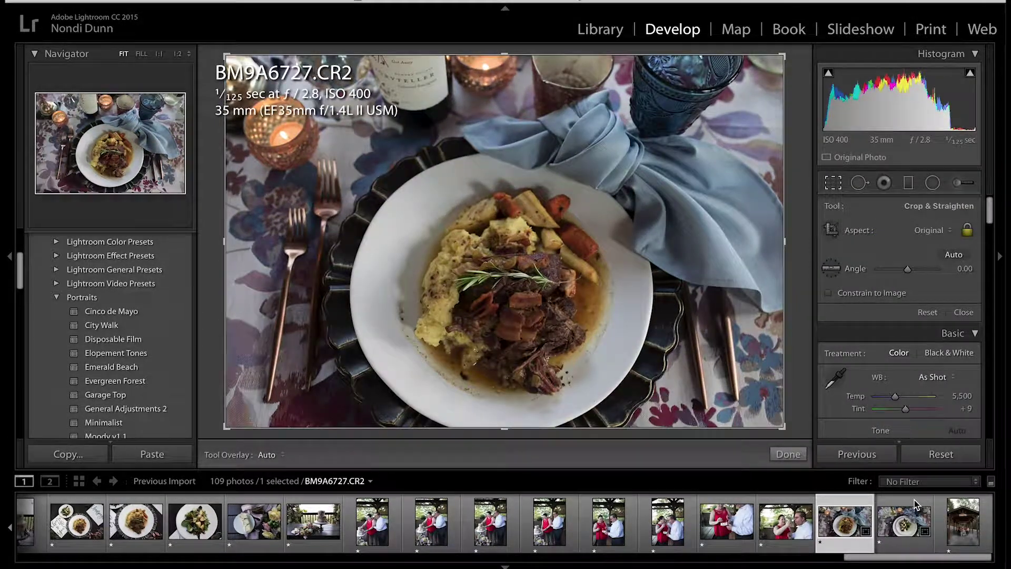
Set the crop aspect of the salad place setting photo BM9A6729.CR2 to Original and apply the crop.
click(914, 501)
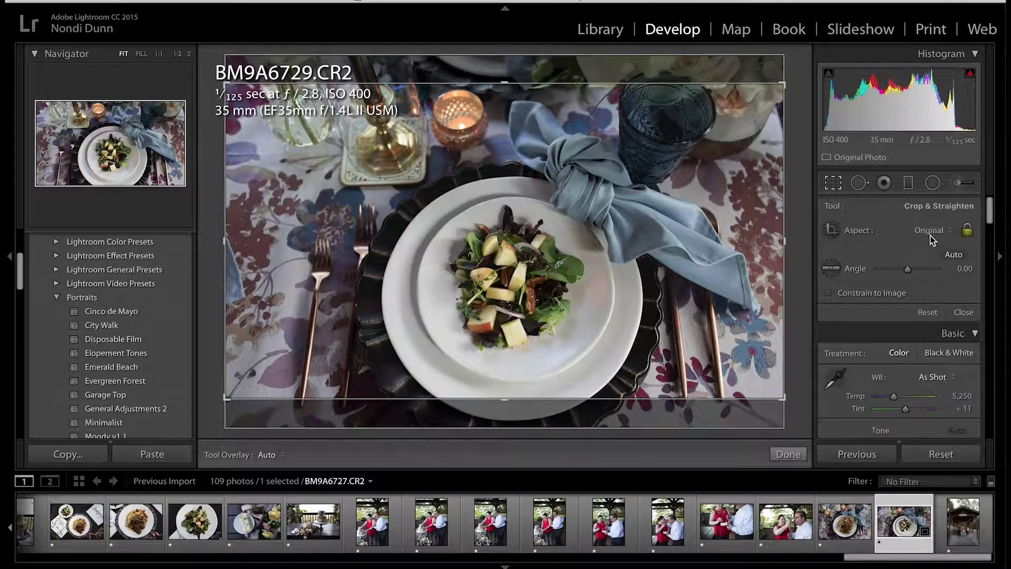
click(929, 235)
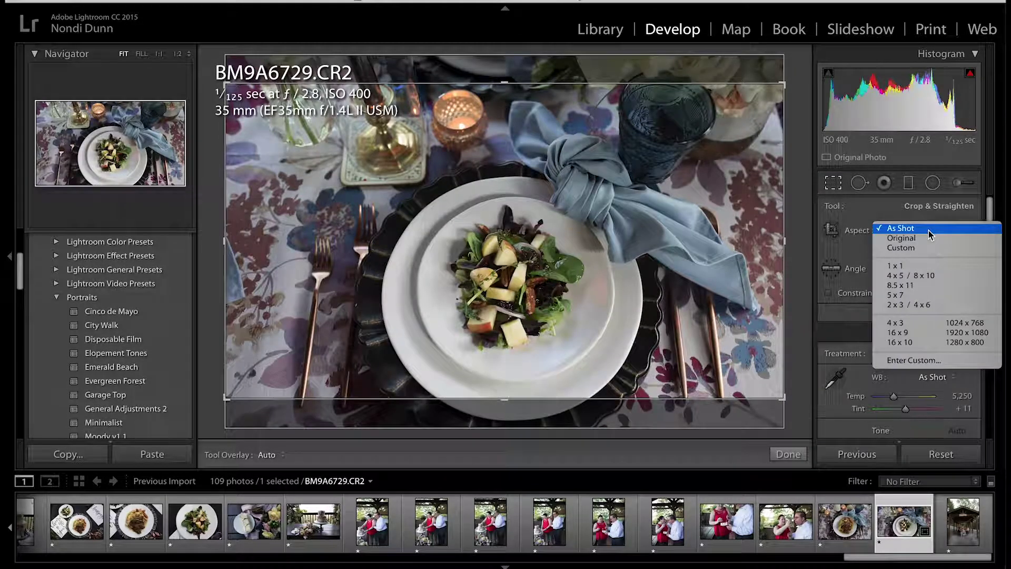
click(927, 232)
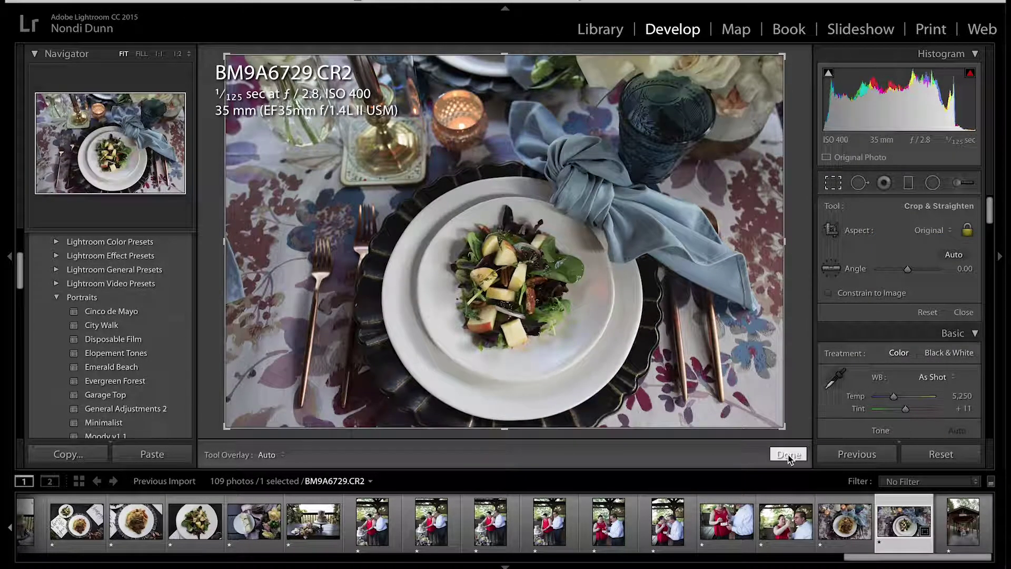
click(788, 454)
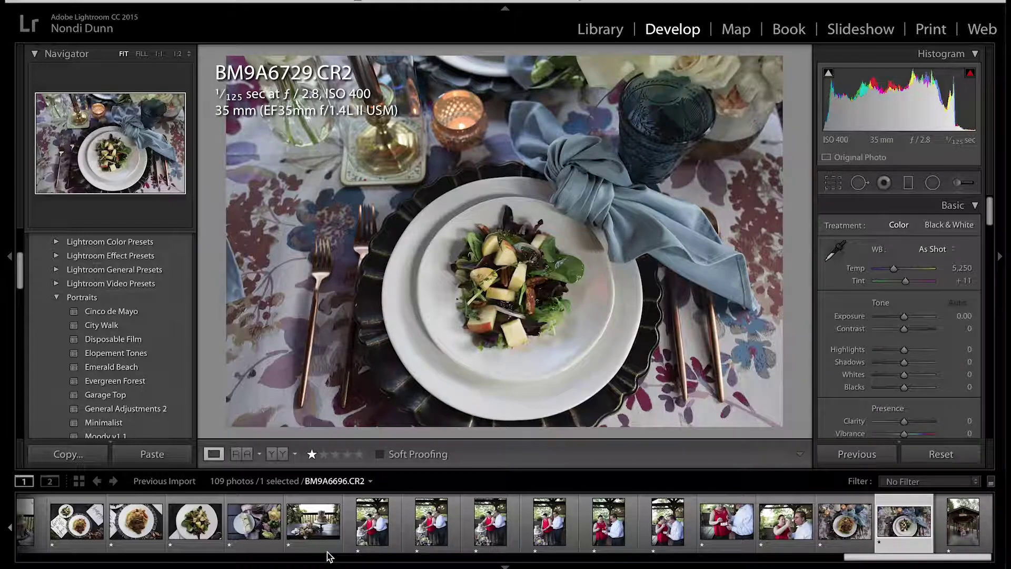
Return to the start of the photo series and display the welcome sign photo BM9A6191.CR2.
scroll(358, 535, up, 3)
scroll(357, 535, up, 10)
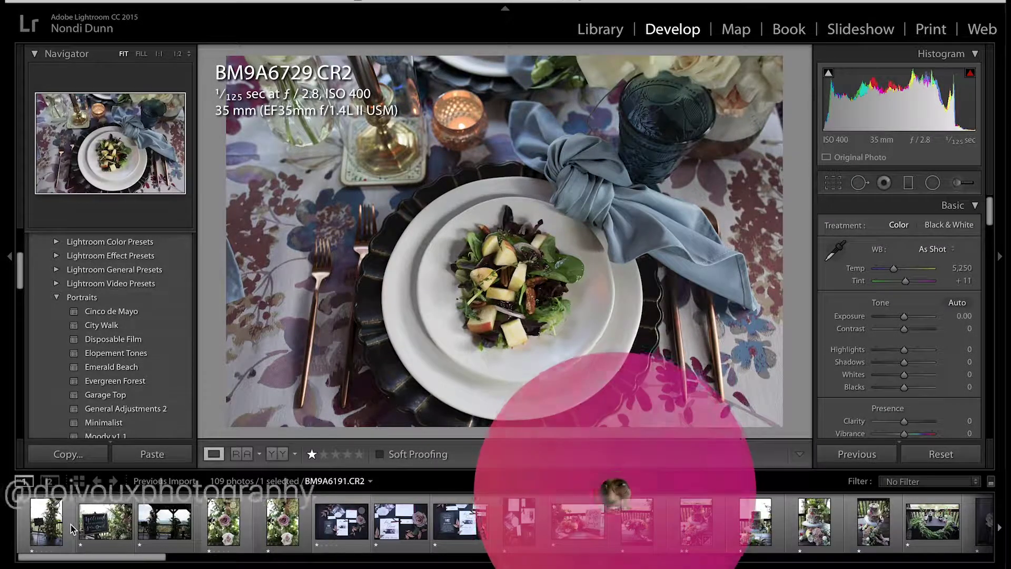
click(72, 528)
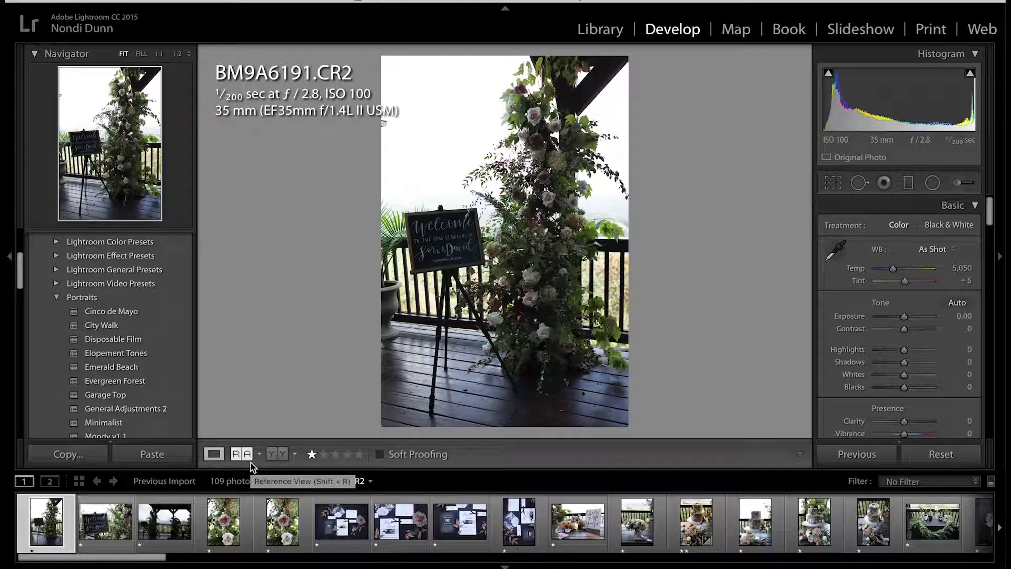
Copy the develop settings of the edited two-tier cake photo BM9A6244.CR2, leaving out crop, local adjustments and spot removal.
scroll(351, 521, down, 4)
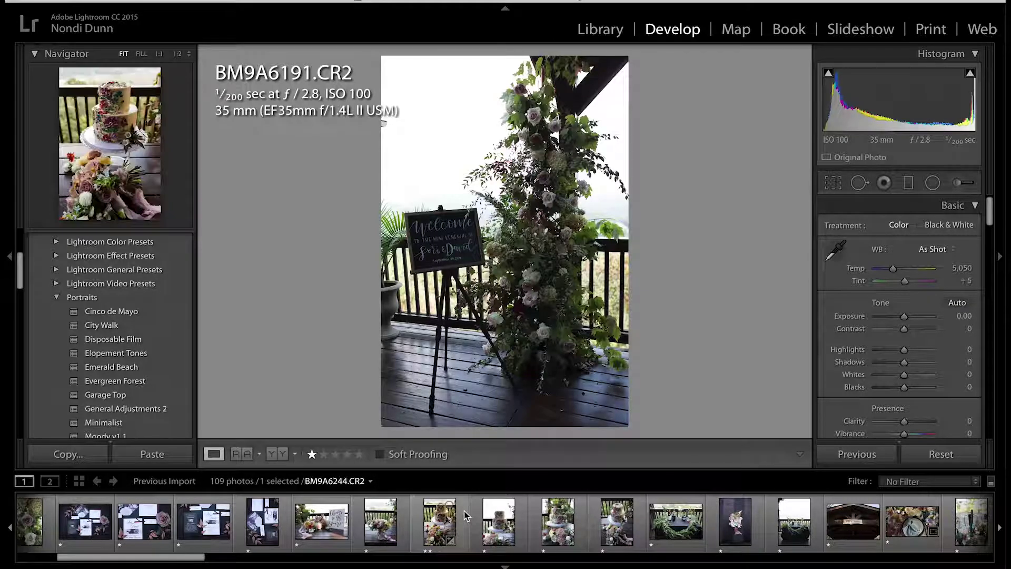
click(466, 516)
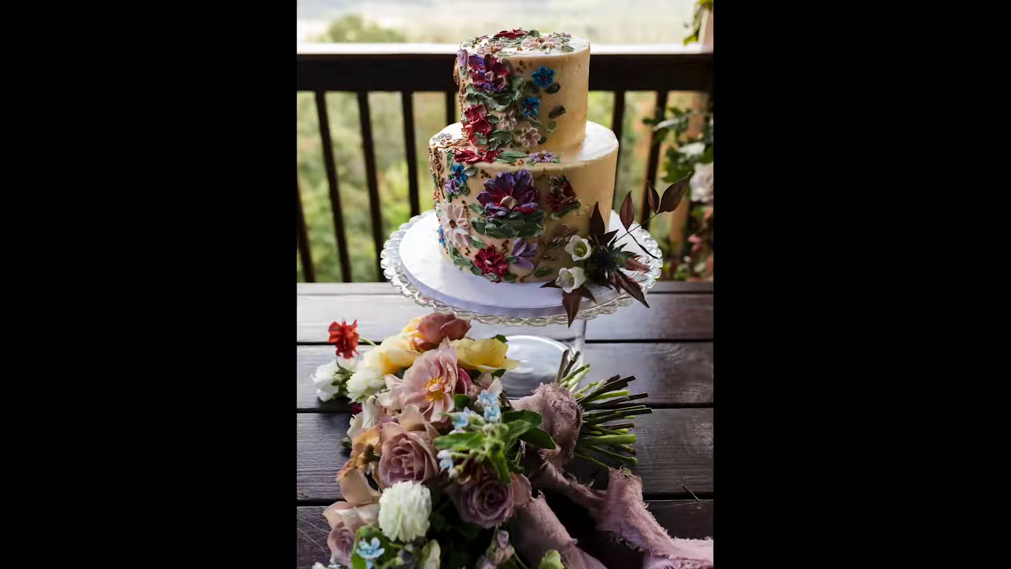
key(f)
right_click(513, 199)
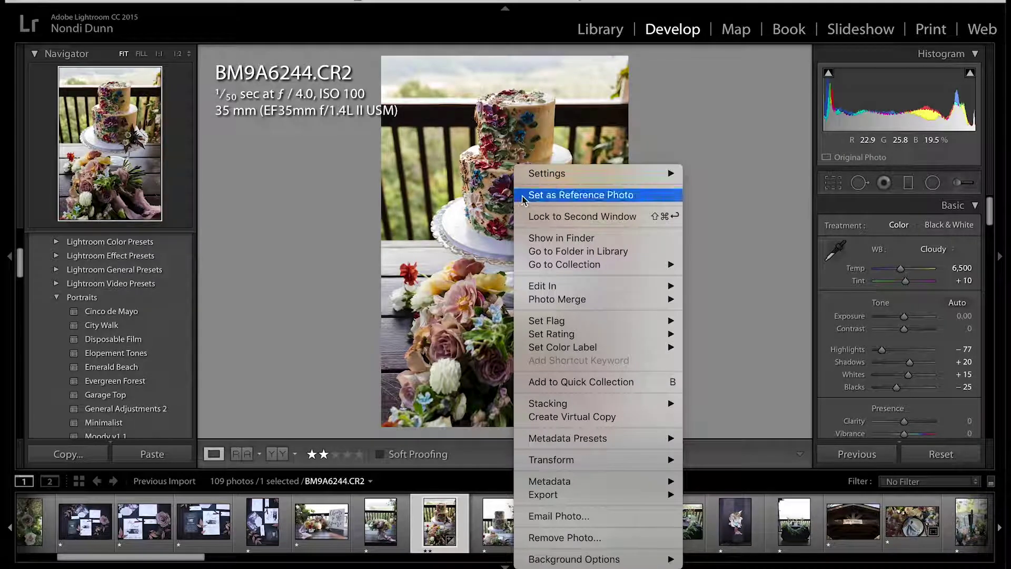
mouse_move(543, 176)
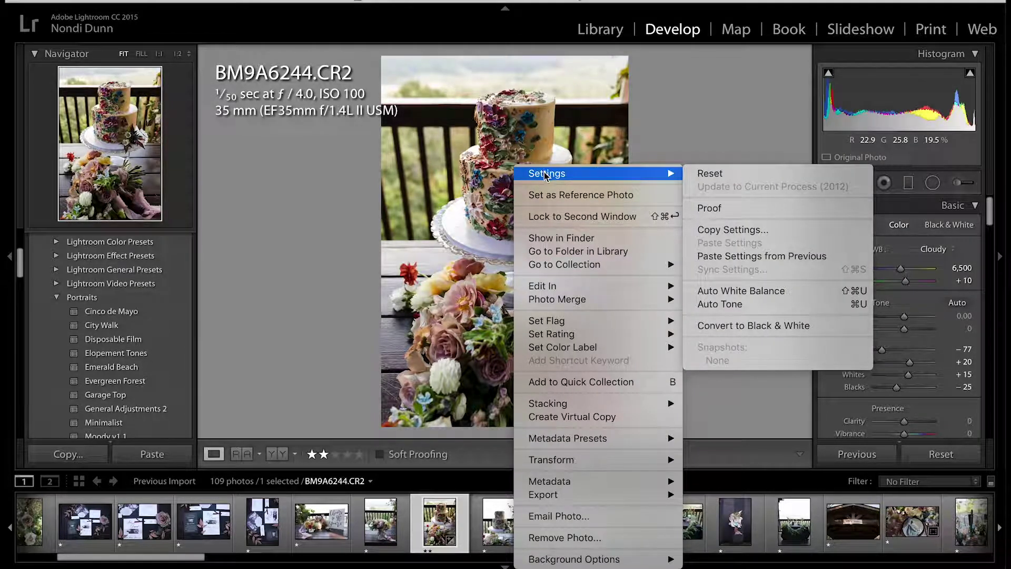
click(738, 230)
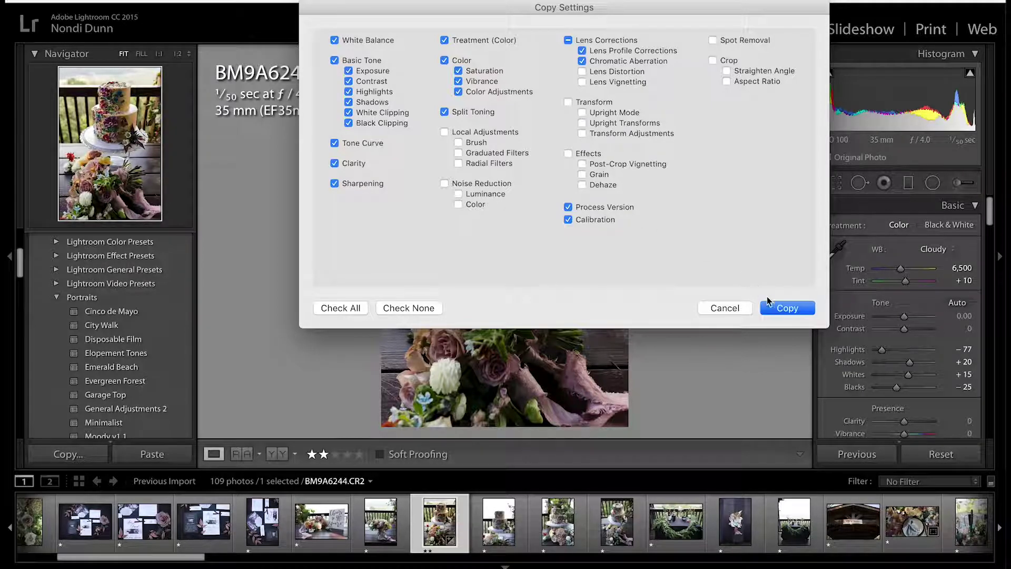
click(781, 309)
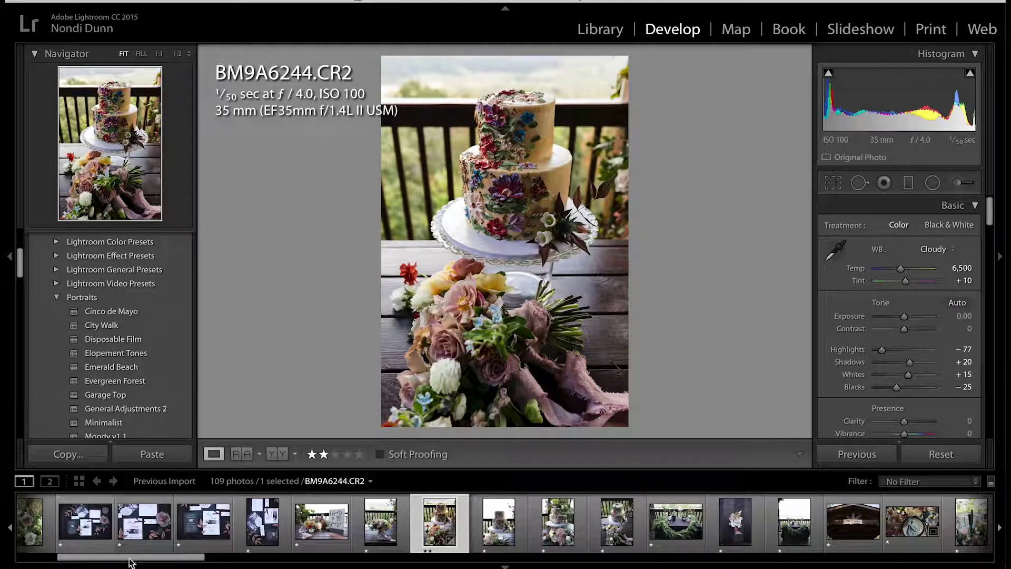
Return to the first welcome sign photo BM9A6191.CR2 and paste the copied develop settings onto it.
scroll(145, 536, up, 3)
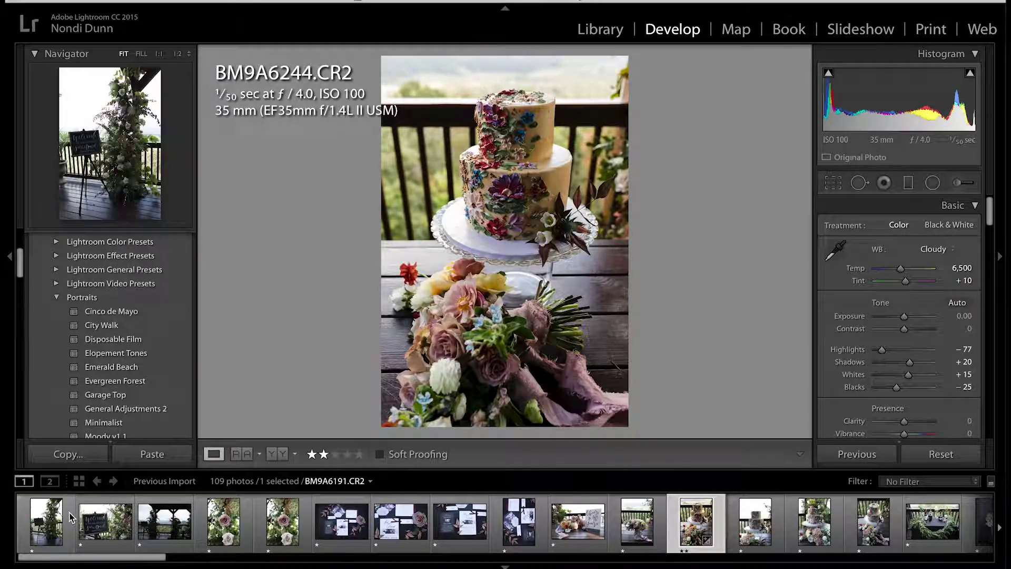
click(46, 521)
right_click(483, 270)
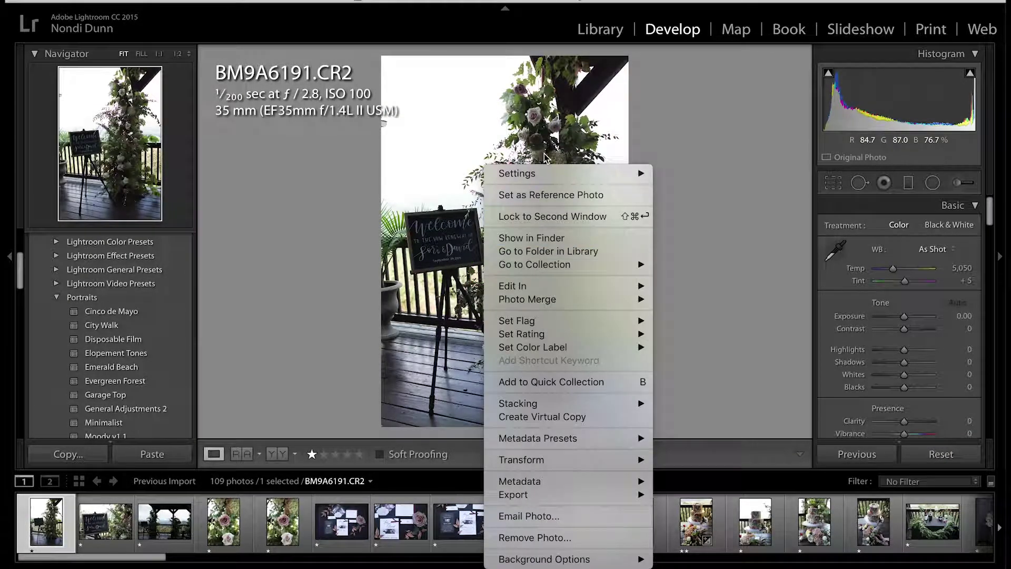
mouse_move(621, 174)
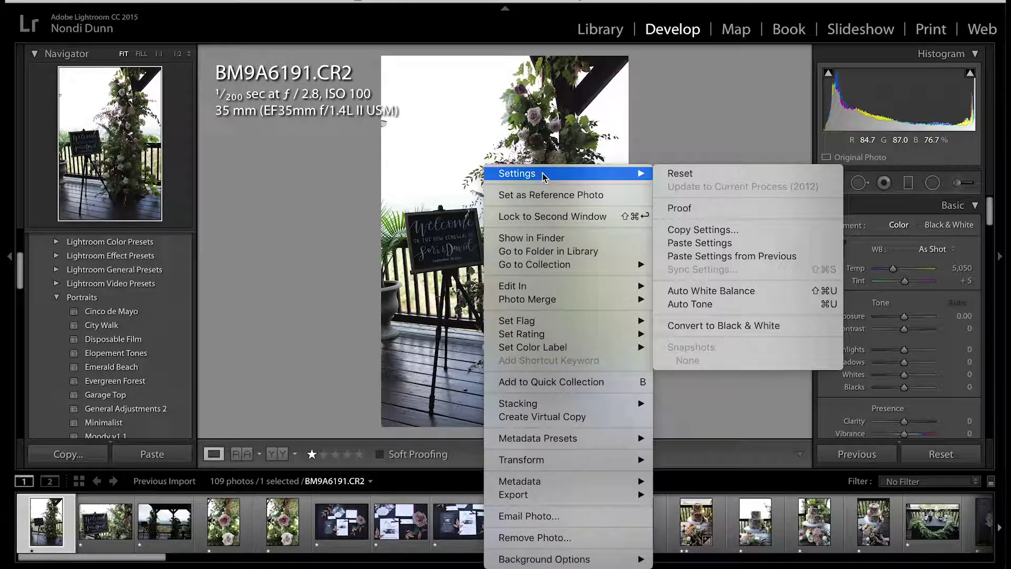
click(703, 243)
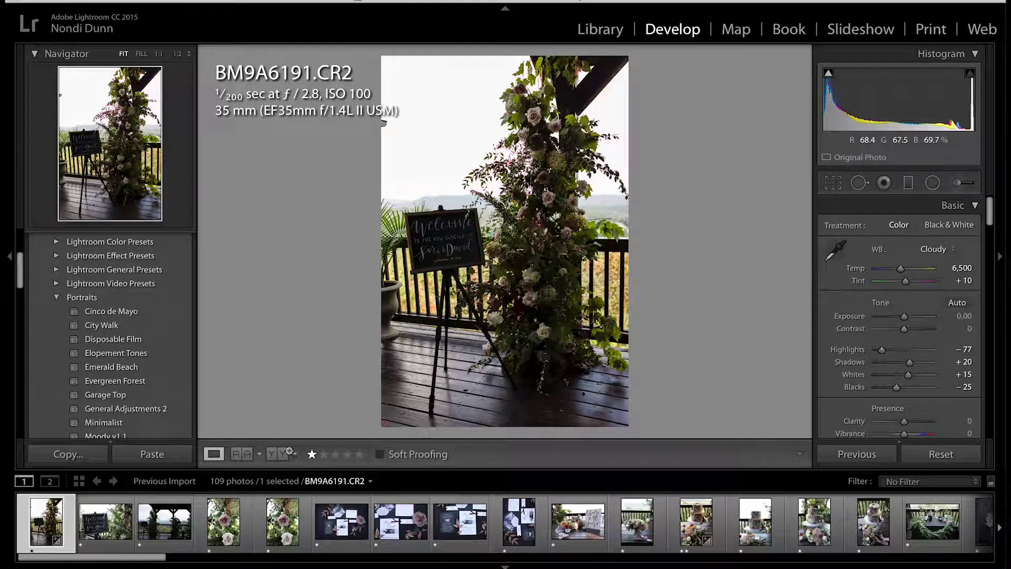
Compared with the cake reference photo, set BM9A6191.CR2 to Exposure +0.30, Highlights -100 and Shadows +36, and rate it two stars.
click(248, 459)
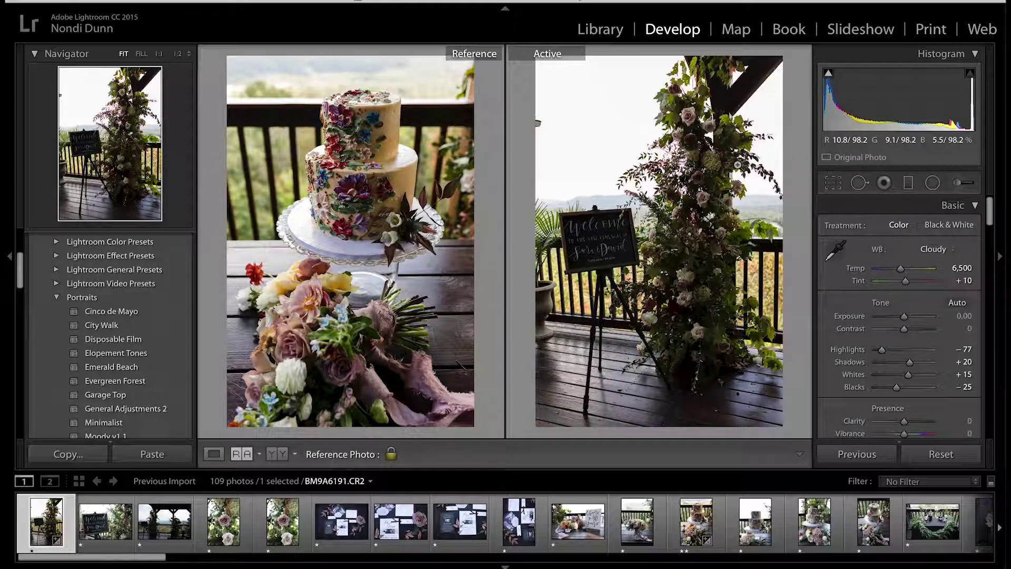
drag(905, 318, 908, 318)
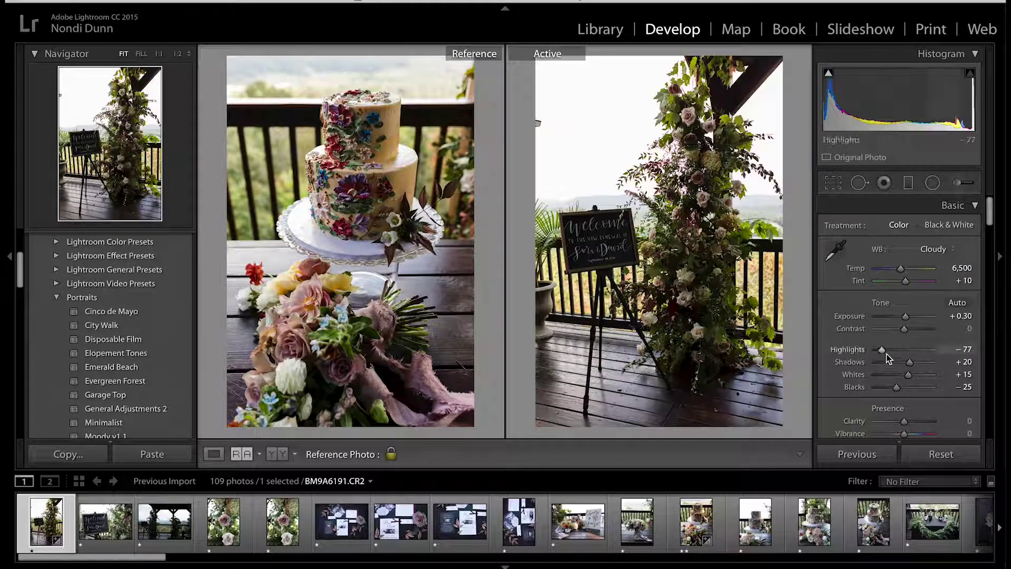
drag(883, 352, 848, 352)
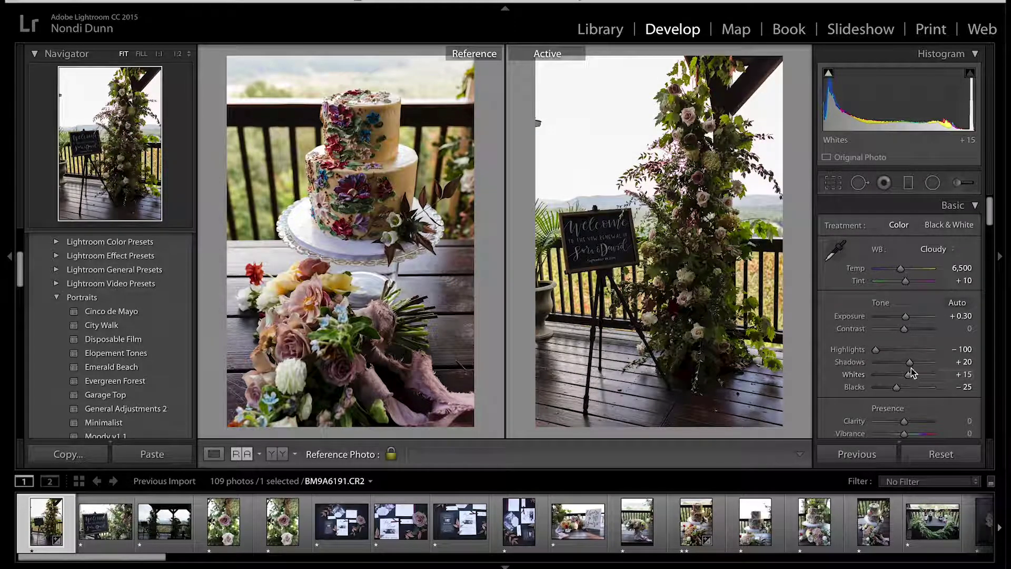
drag(910, 364, 915, 364)
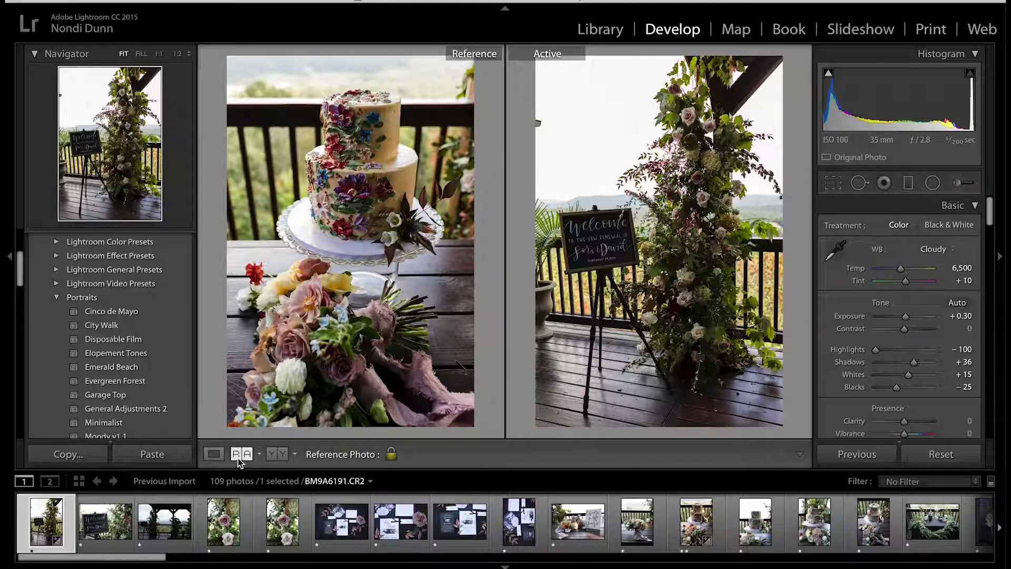
click(216, 453)
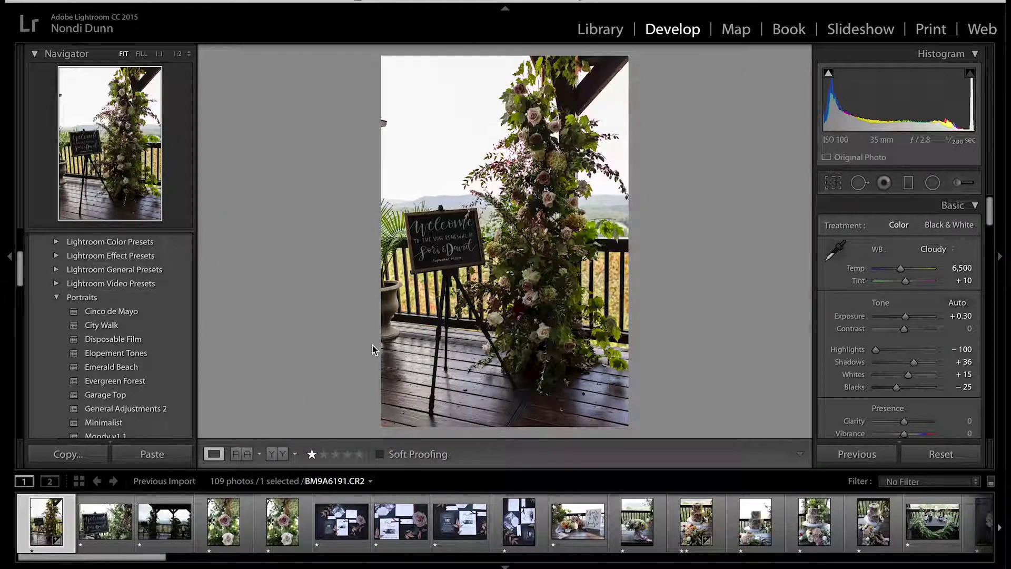
click(323, 454)
Paste the copied develop settings onto the welcome sign close-up BM9A6198.CR2 and set its Highlights to -100.
key(Right)
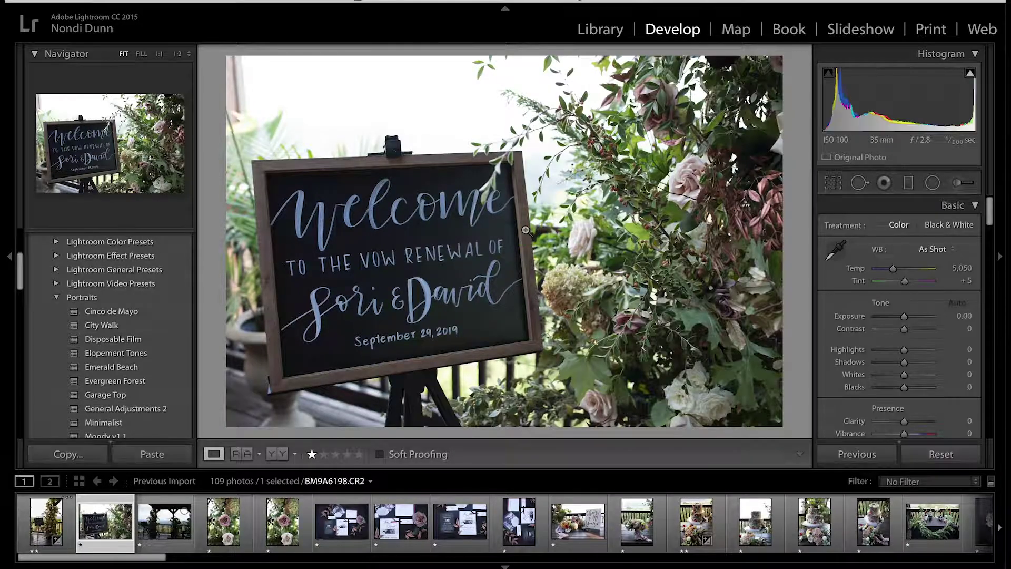
right_click(526, 232)
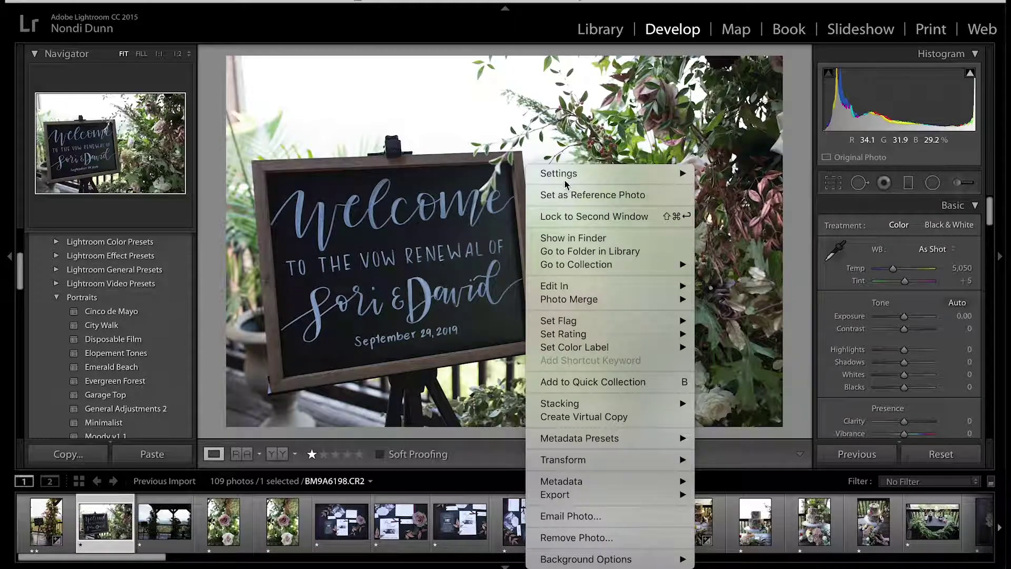
mouse_move(566, 175)
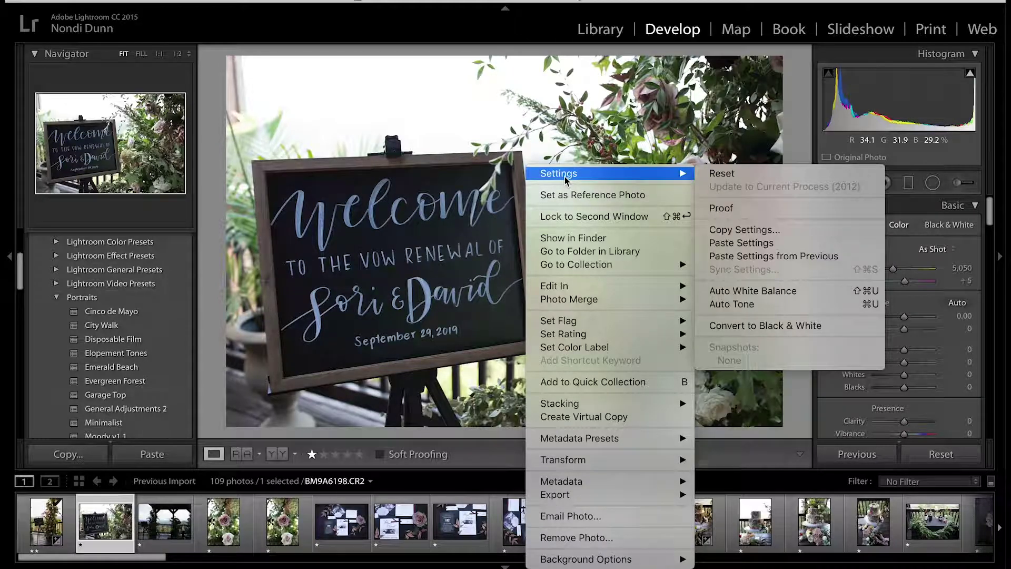
click(741, 243)
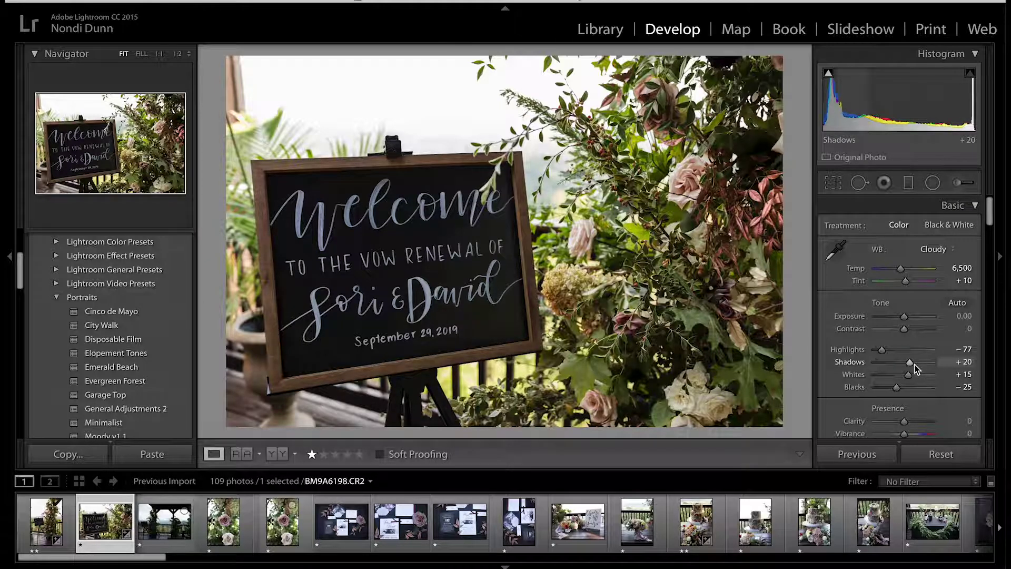
drag(880, 349, 864, 358)
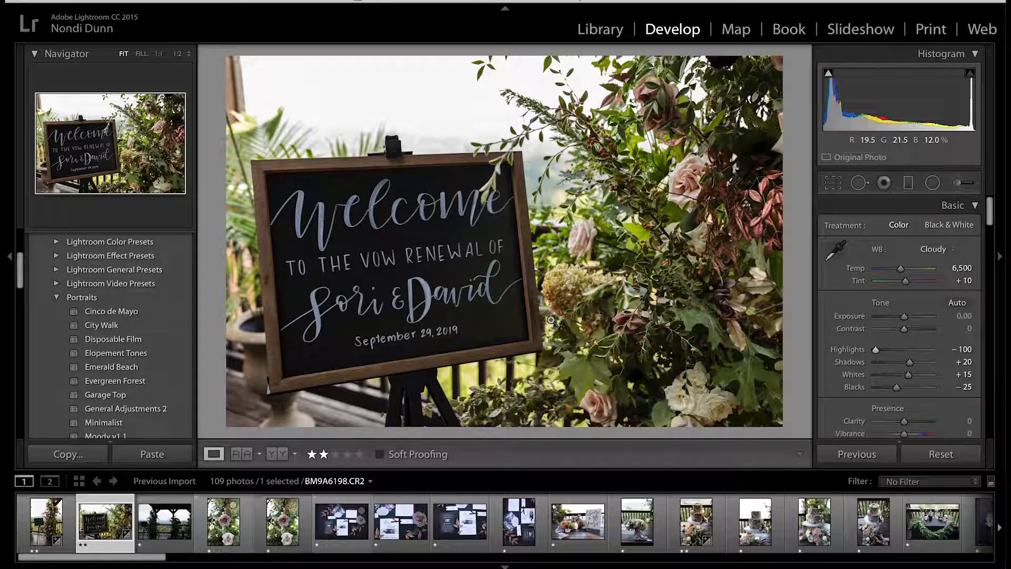
Paste the copied develop settings onto the covered deck photo BM9A6207.CR2.
key(Right)
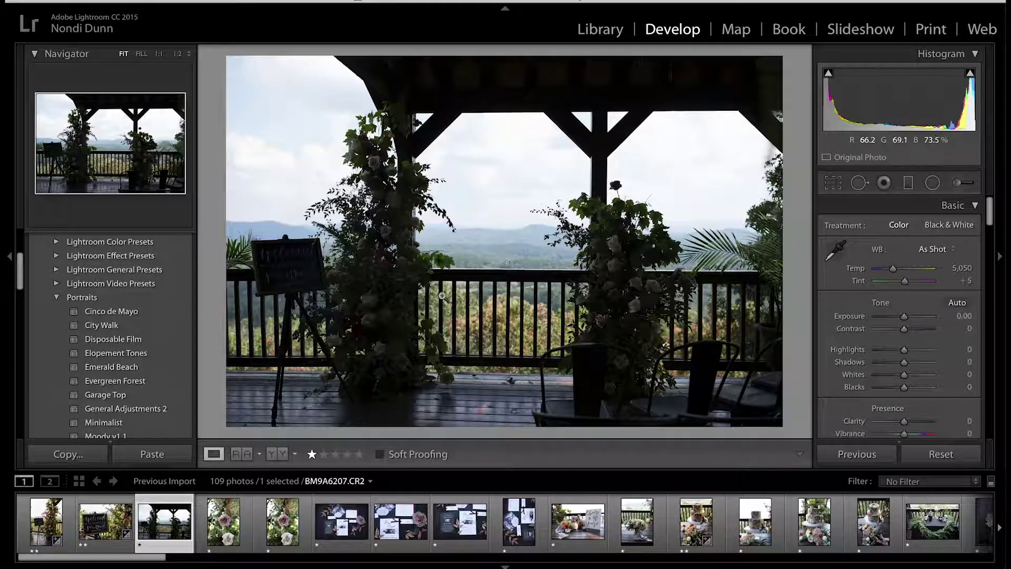
right_click(410, 323)
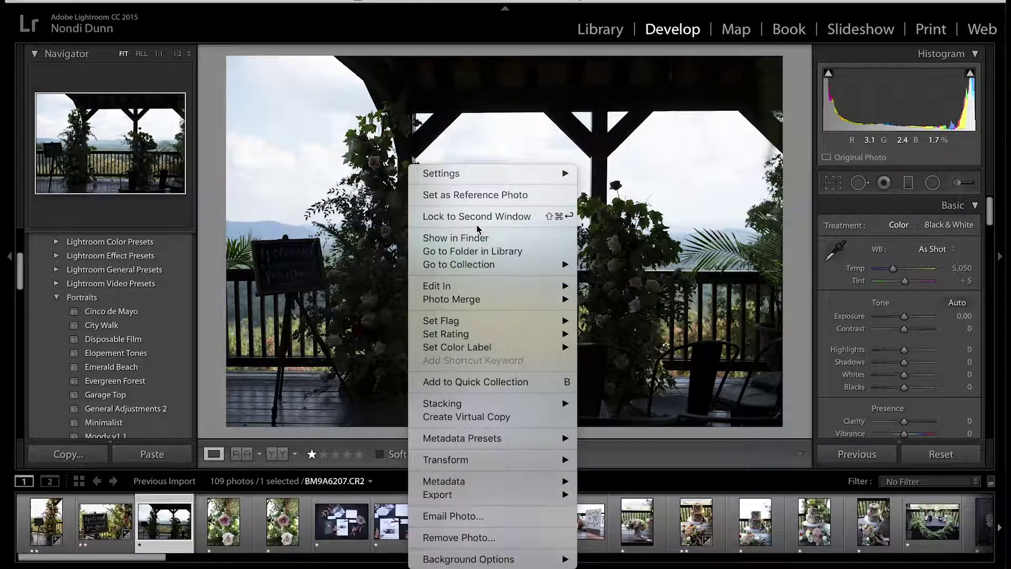
mouse_move(508, 175)
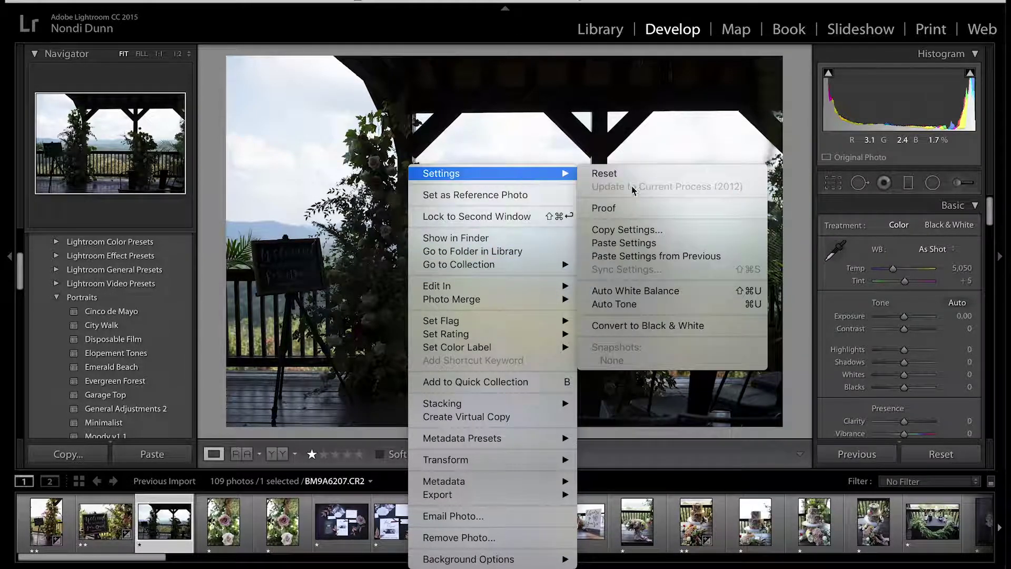
click(642, 243)
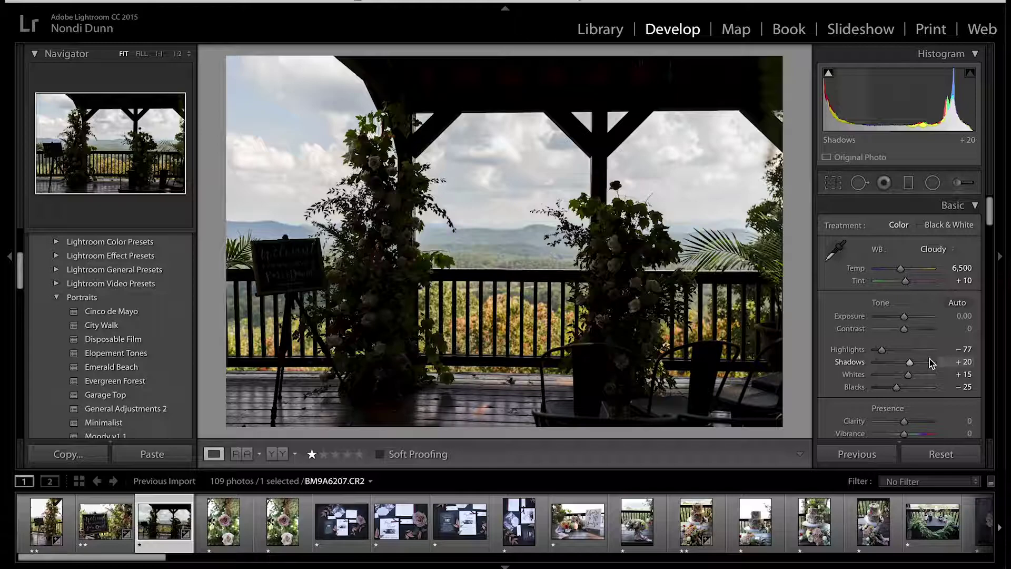
Raise the Shadows of the covered deck photo to +80 and rate it two stars.
drag(910, 363, 924, 363)
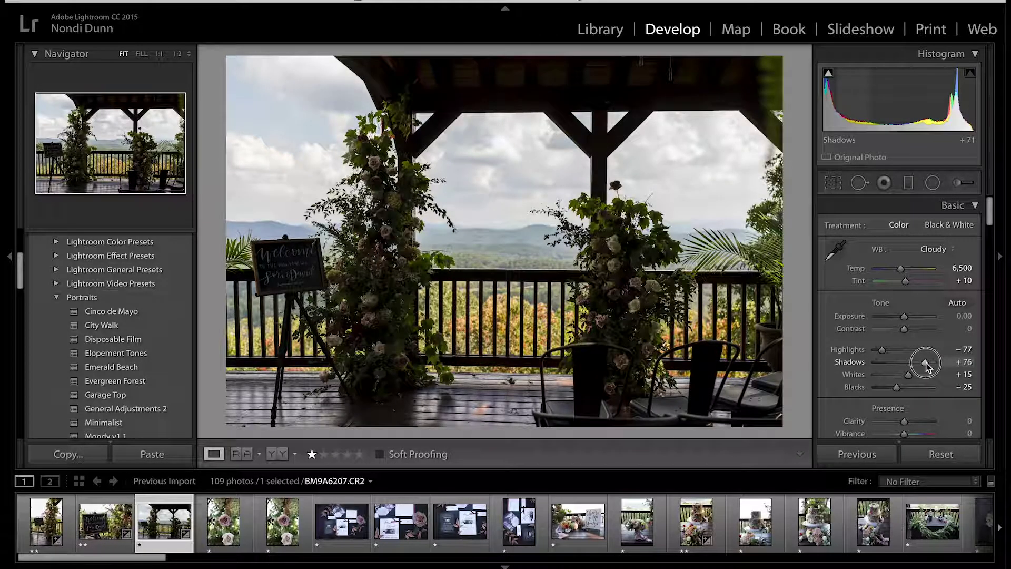
drag(924, 363, 928, 365)
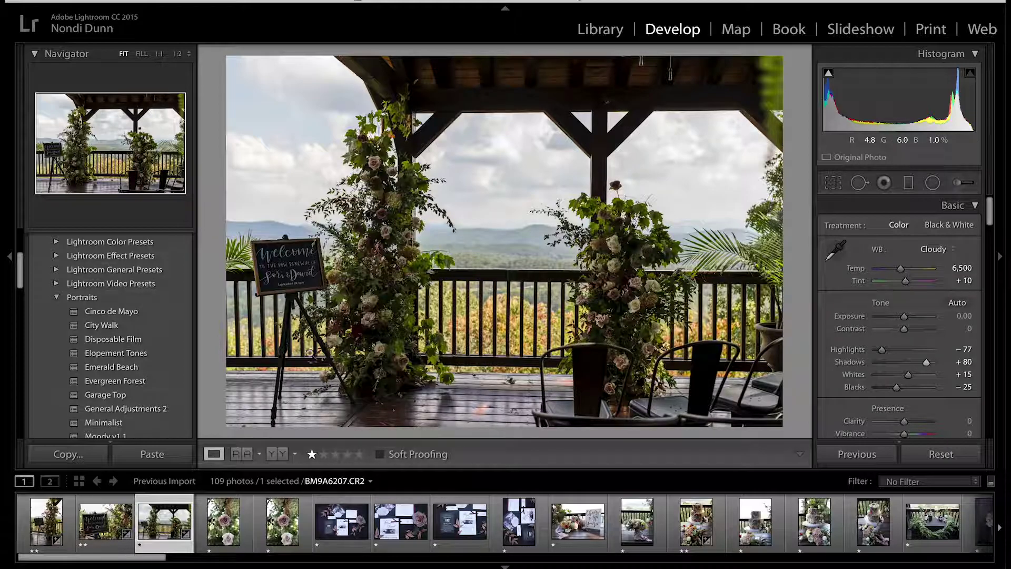
click(324, 454)
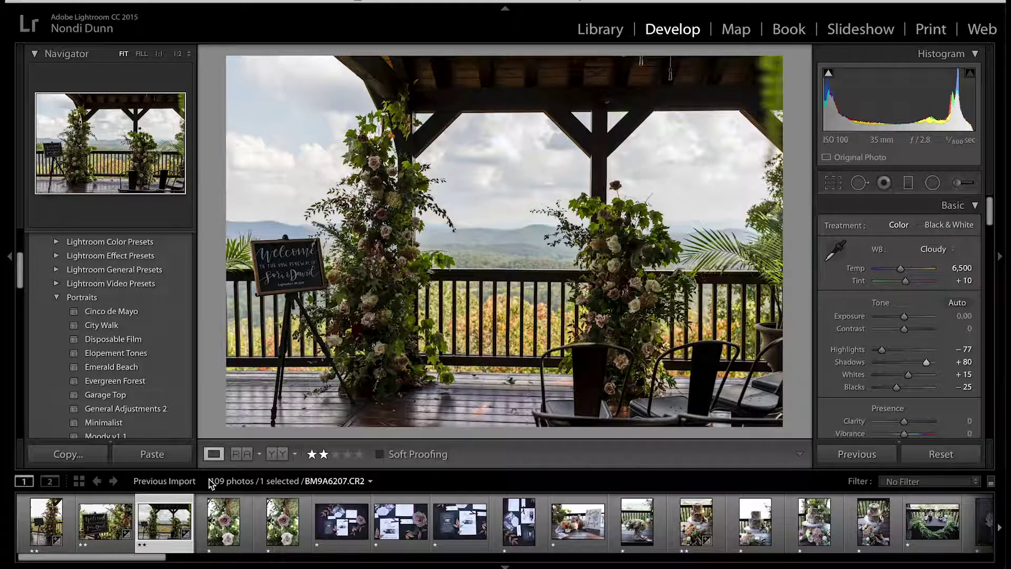
In the Library grid, select all photos from the rose photo BM9A6211.CR2 through the last one of the import.
click(598, 32)
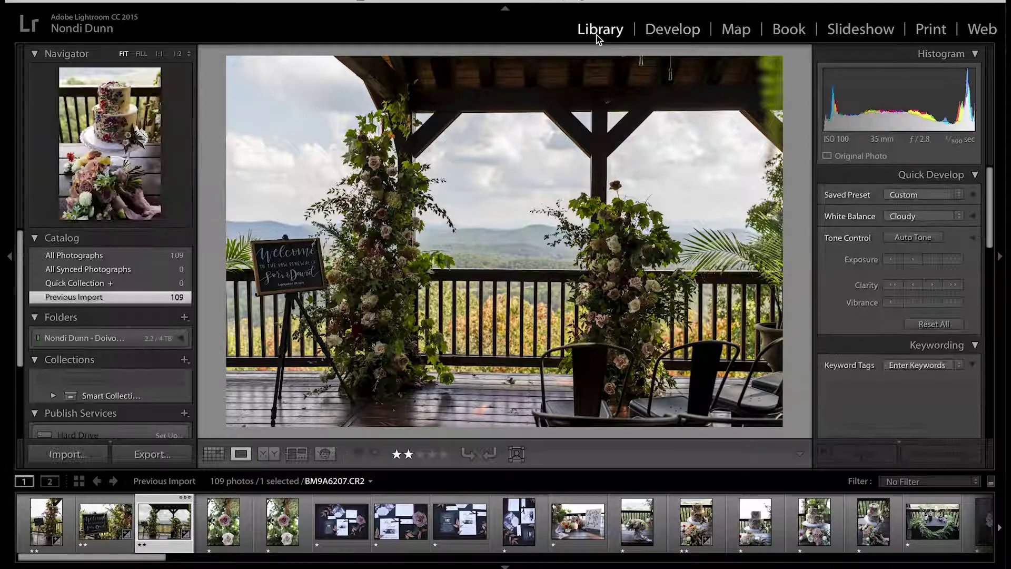
click(218, 458)
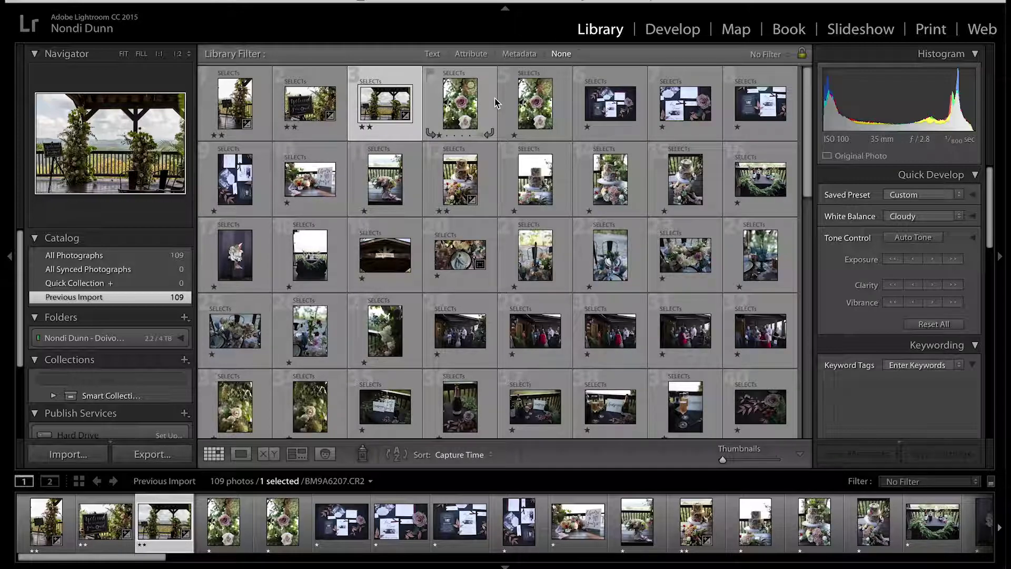
click(464, 105)
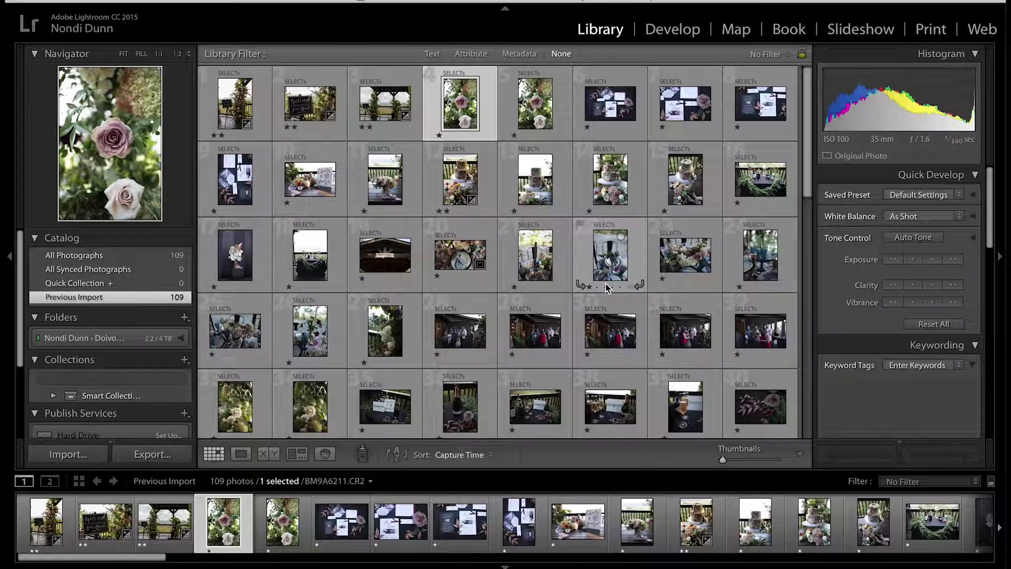
scroll(605, 283, down, 5)
scroll(605, 286, down, 4)
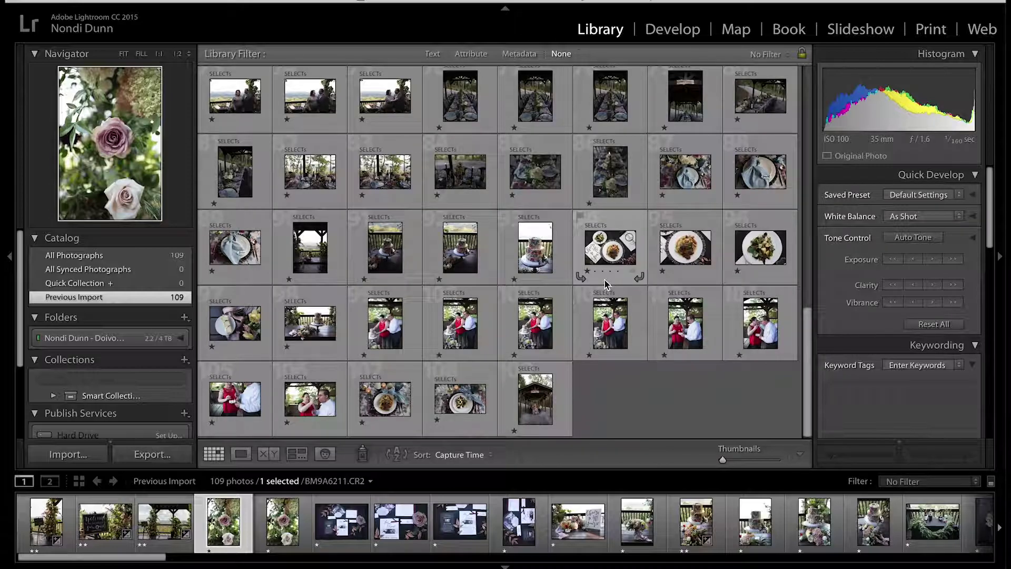
shift+click(564, 394)
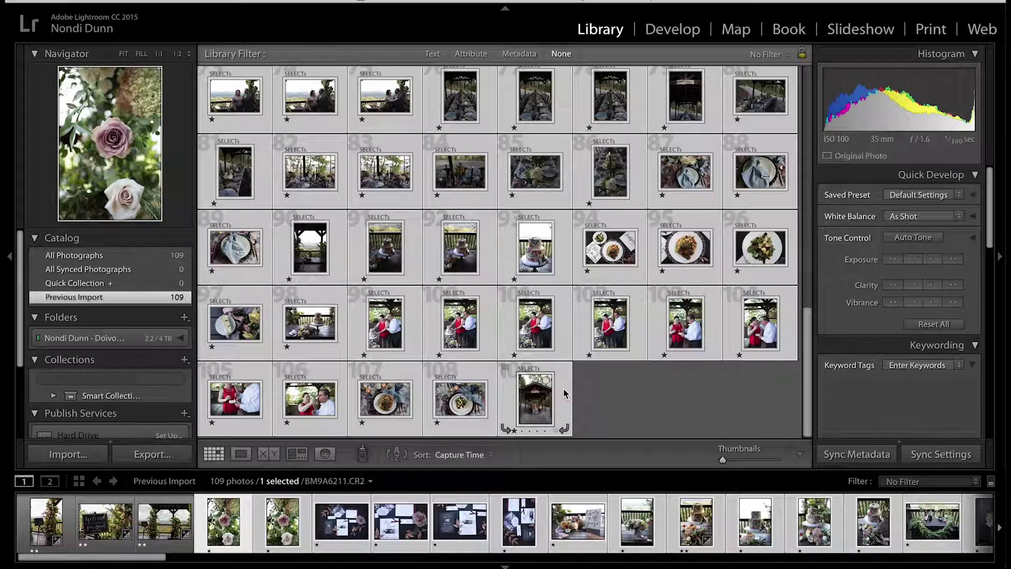
scroll(563, 393, up, 10)
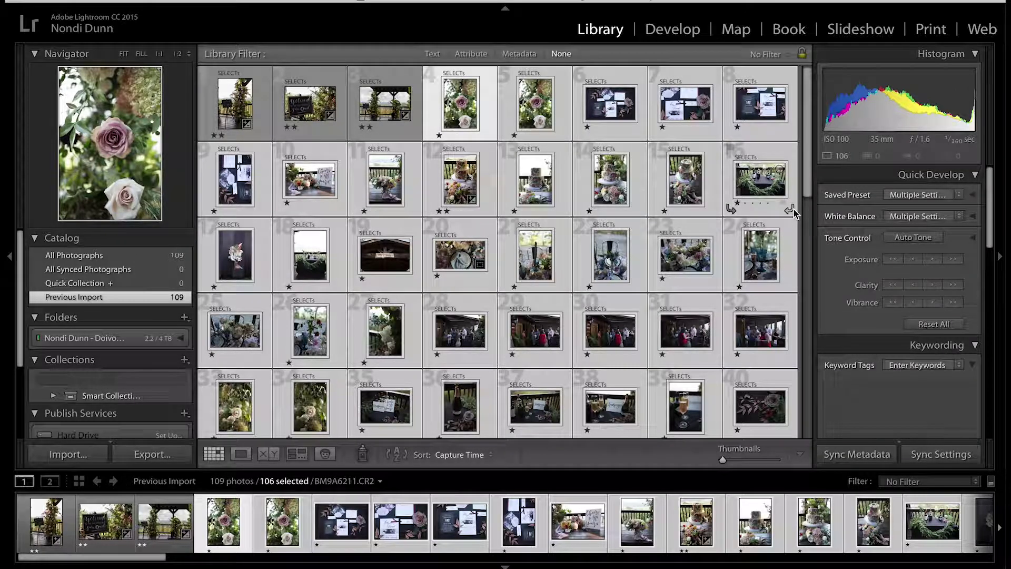
Dismiss settings synchronization and paste the copied develop settings onto all selected photos instead.
click(929, 454)
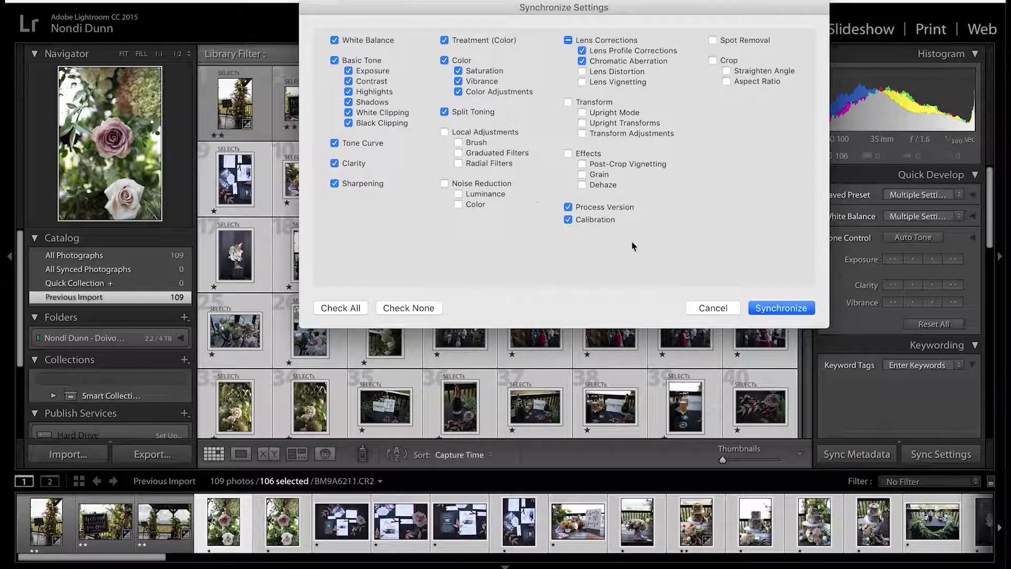
click(712, 308)
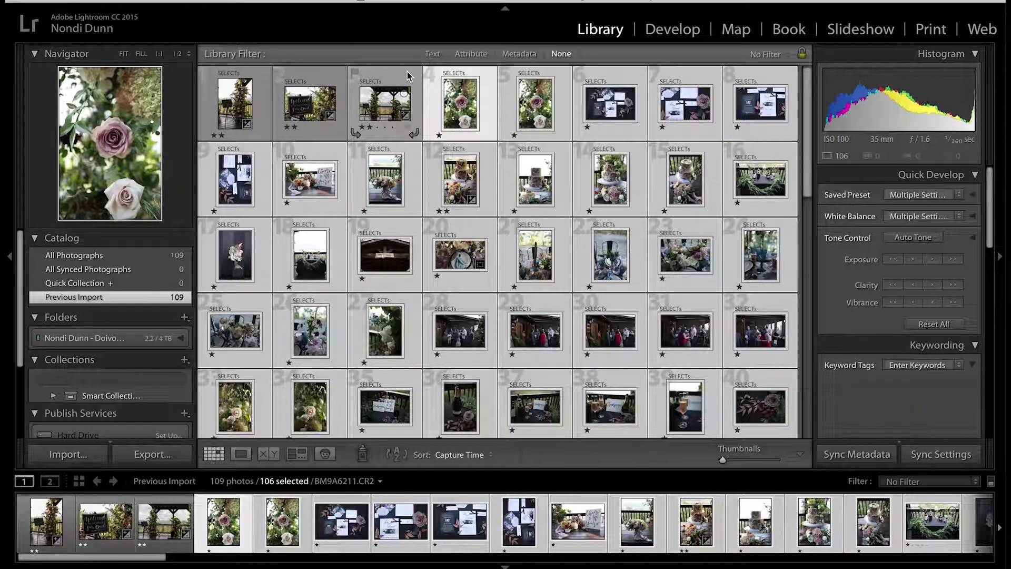
right_click(435, 85)
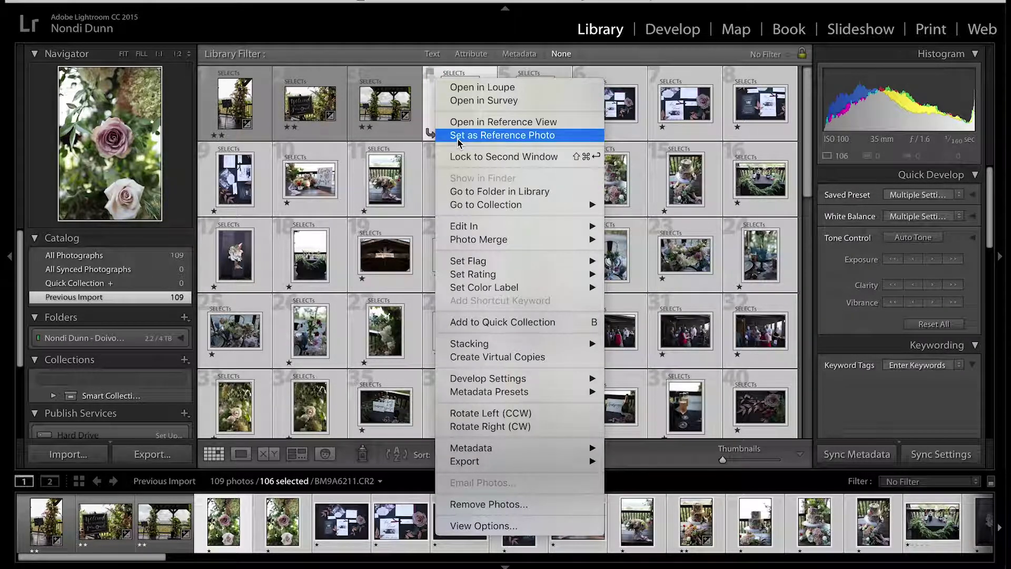
mouse_move(504, 384)
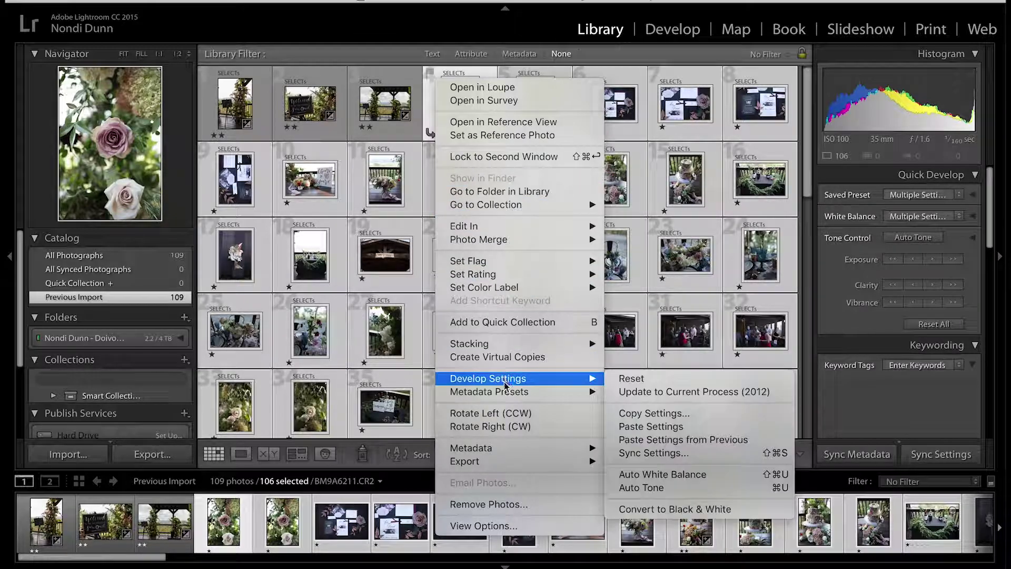
click(651, 427)
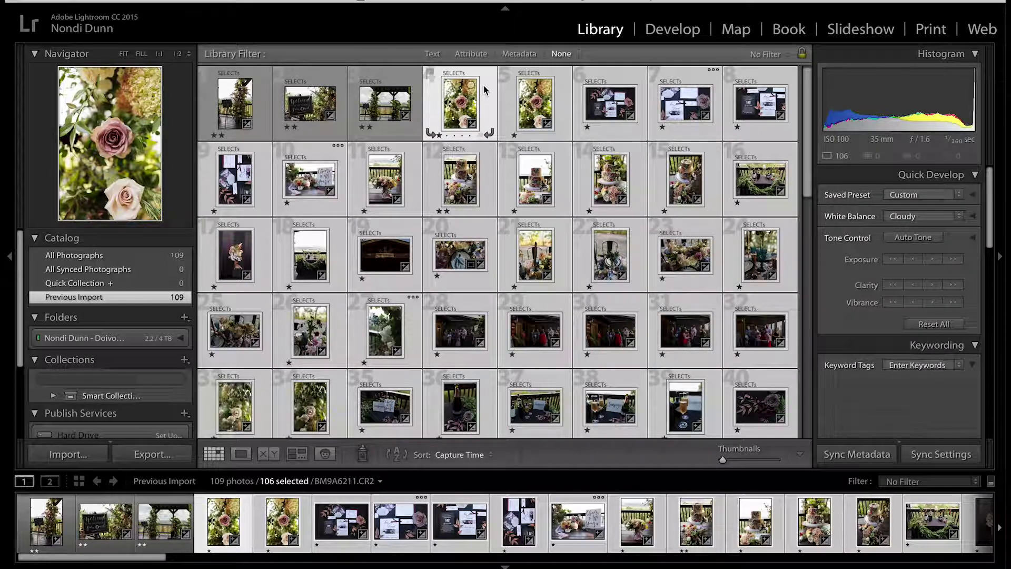
Display the rose photo BM9A6211.CR2 in the Develop module and set its white balance to Daylight.
click(668, 37)
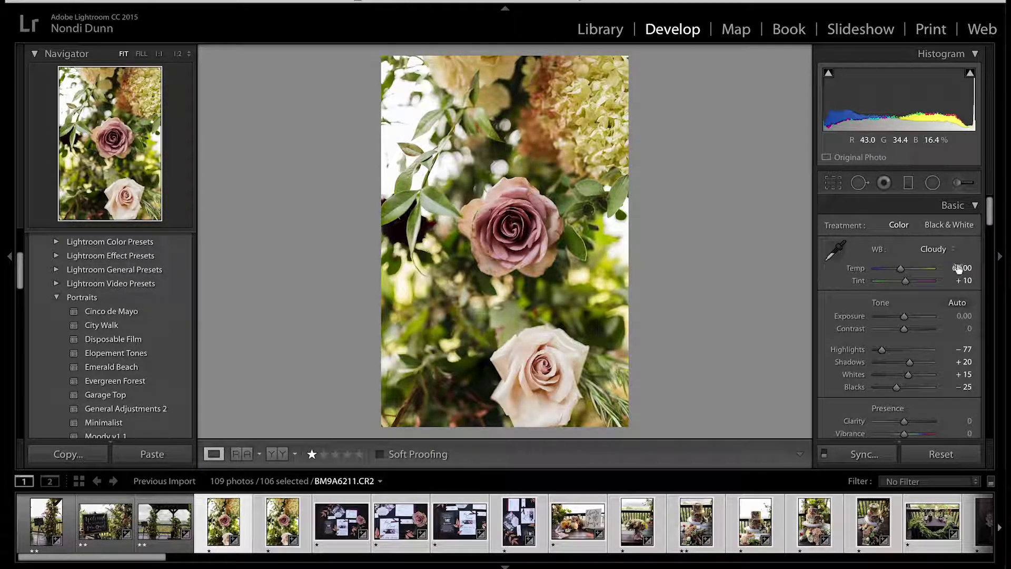
click(922, 253)
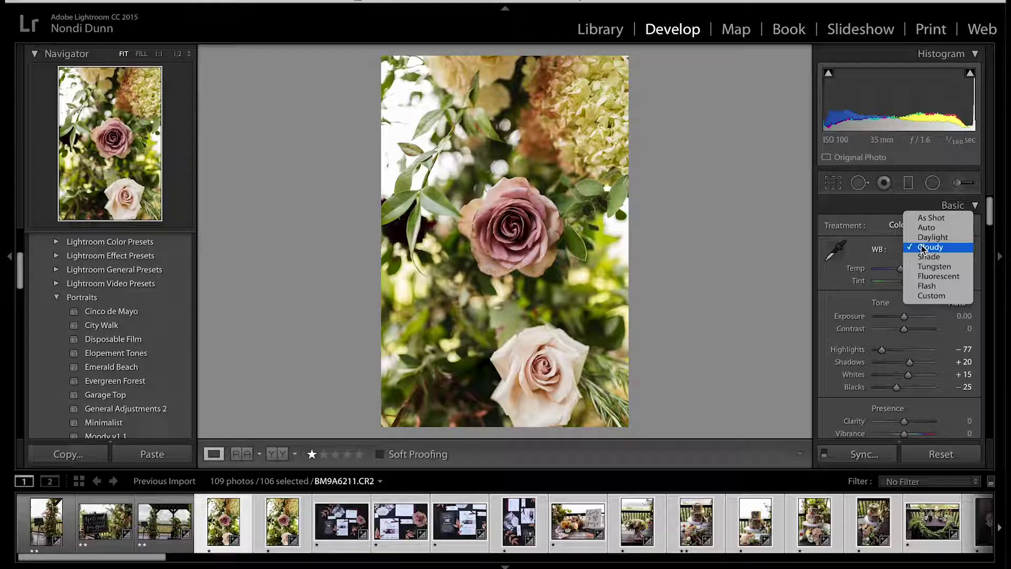
click(921, 237)
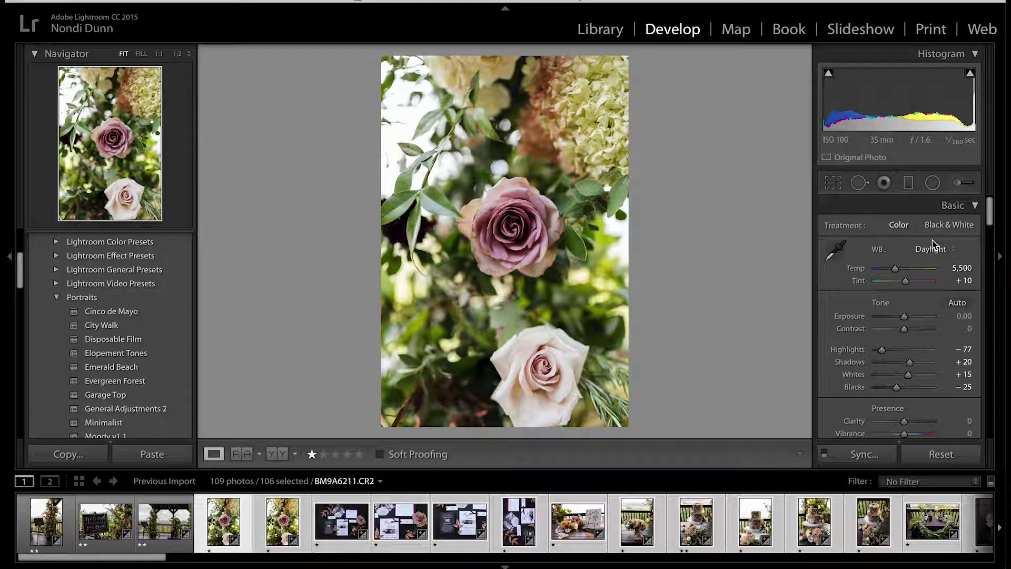
Try the Cloudy and Shade white balance presets on the rose photo, then return it to Daylight.
click(934, 253)
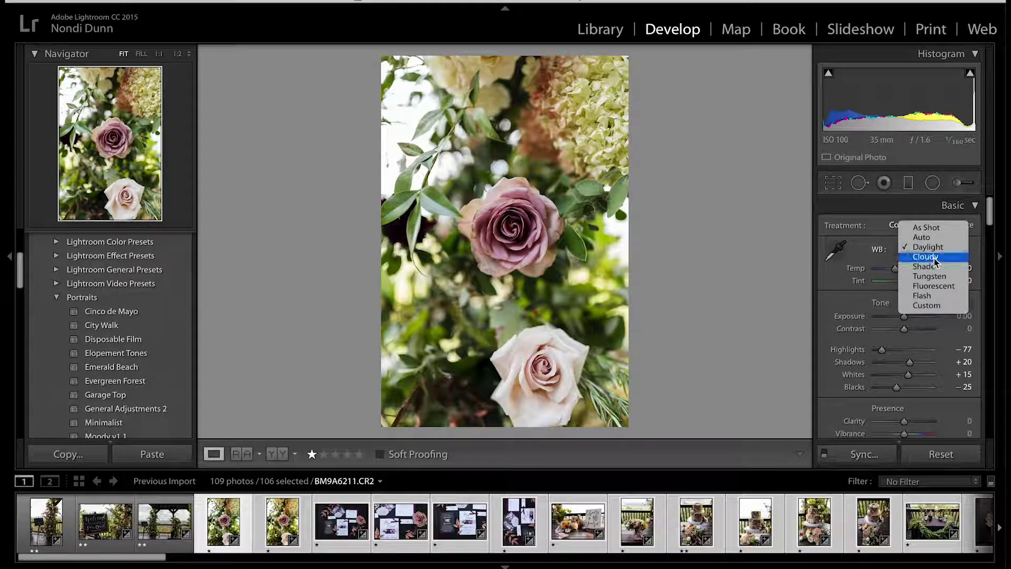
click(935, 260)
click(936, 253)
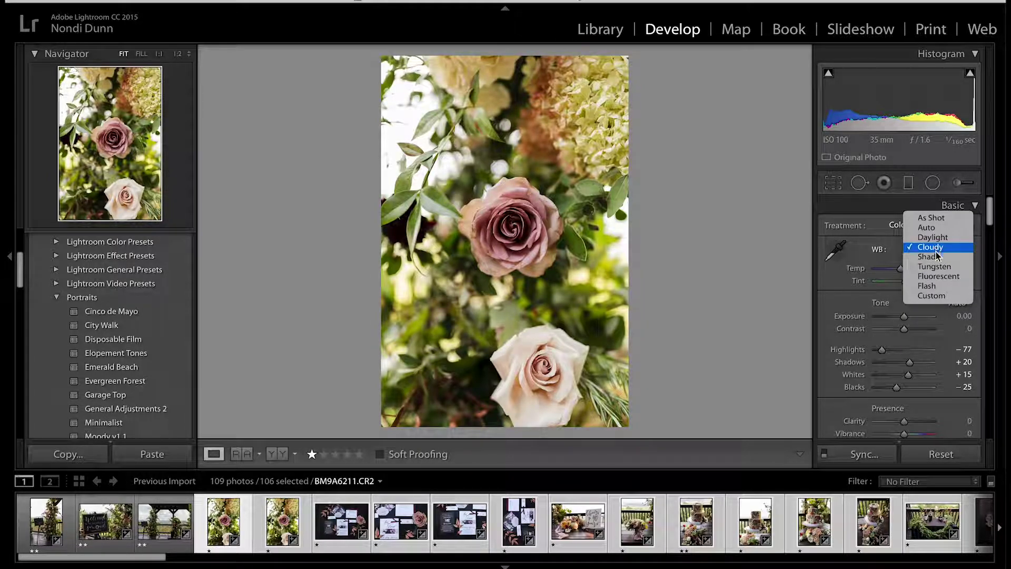
click(936, 256)
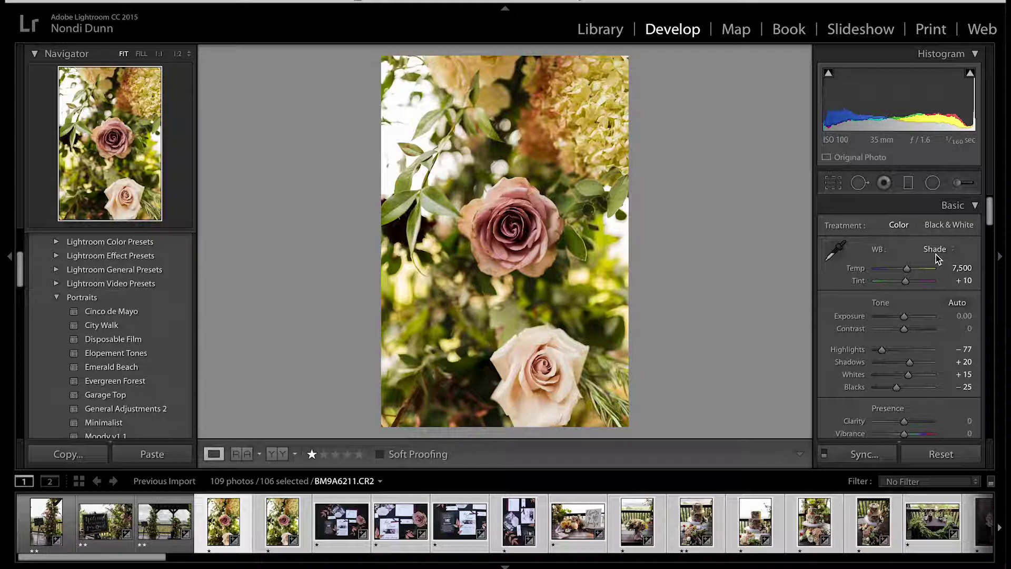
click(935, 250)
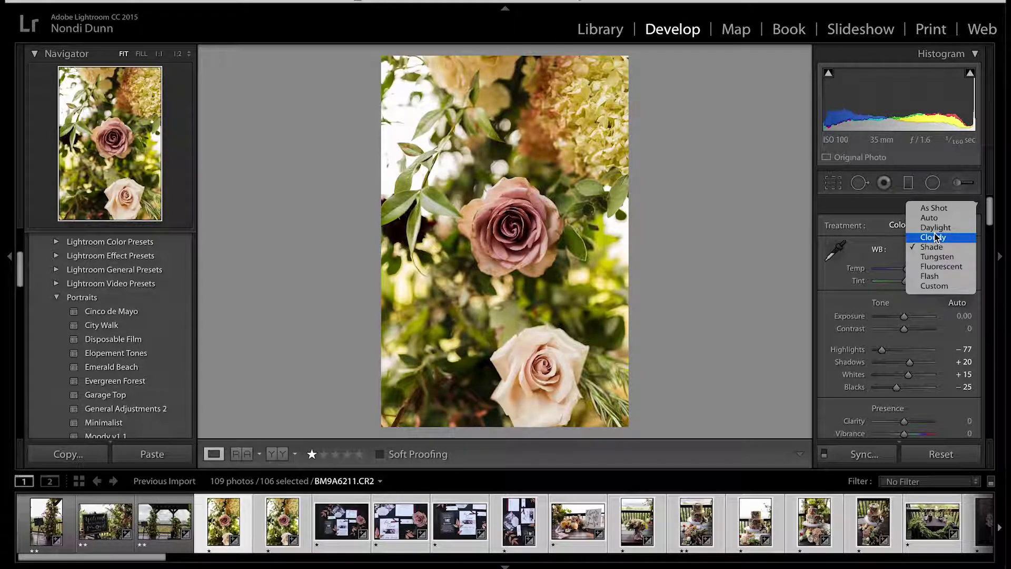
click(935, 227)
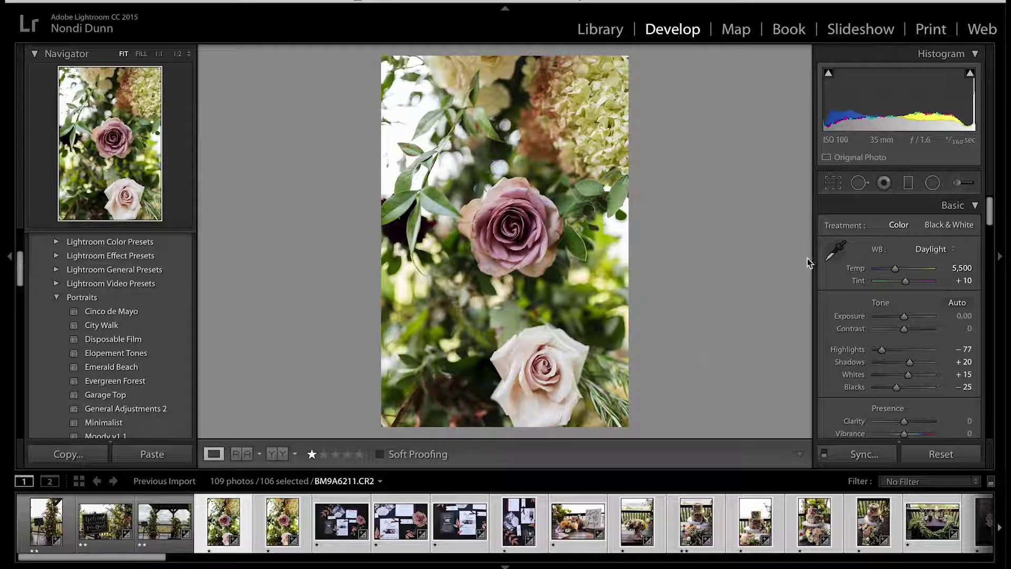
Try a custom temperature of about 7,000 on the rose photo, then set its white balance to Cloudy.
click(959, 269)
drag(959, 269, 1008, 269)
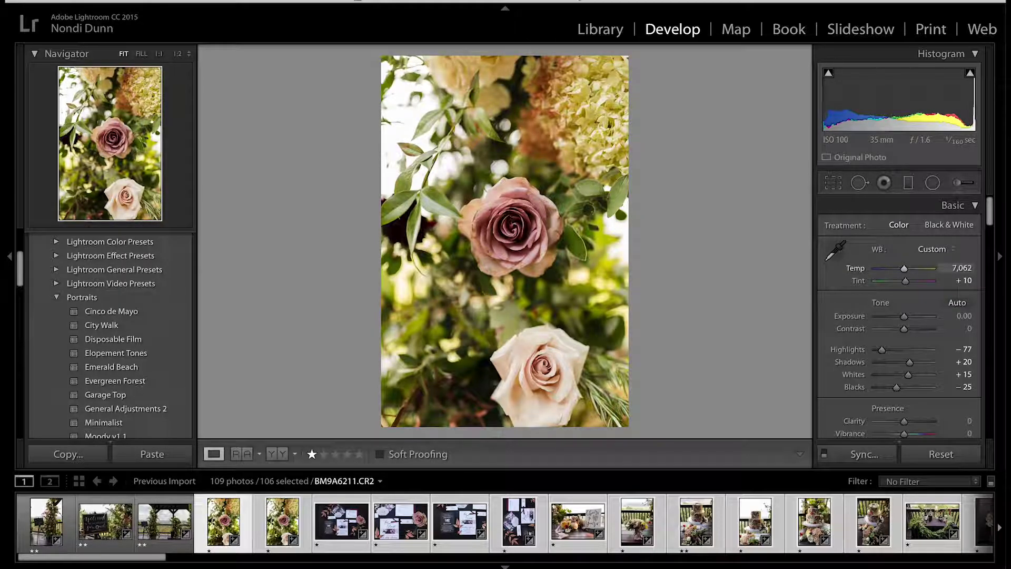
drag(1008, 269, 956, 268)
click(933, 248)
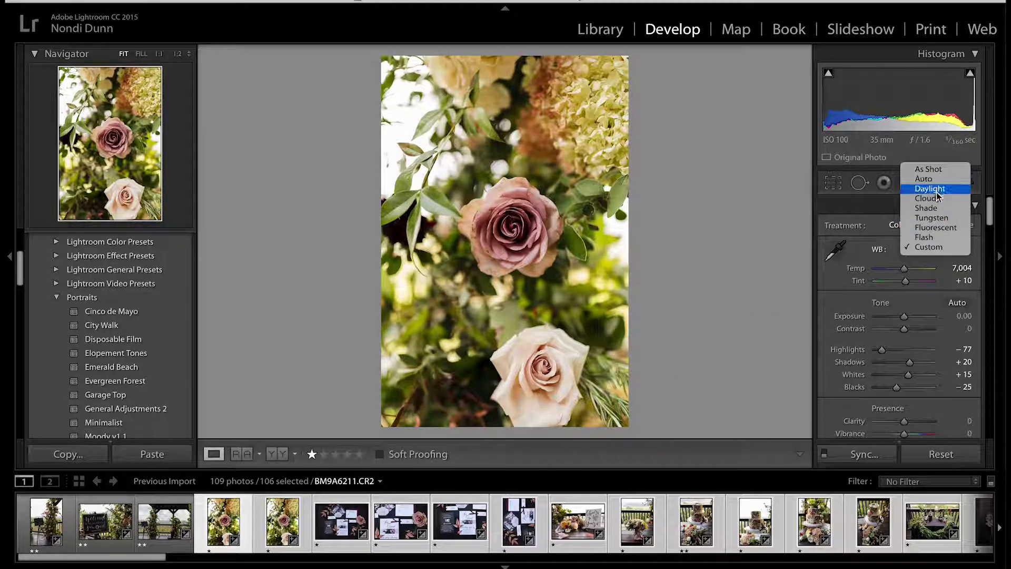
click(938, 203)
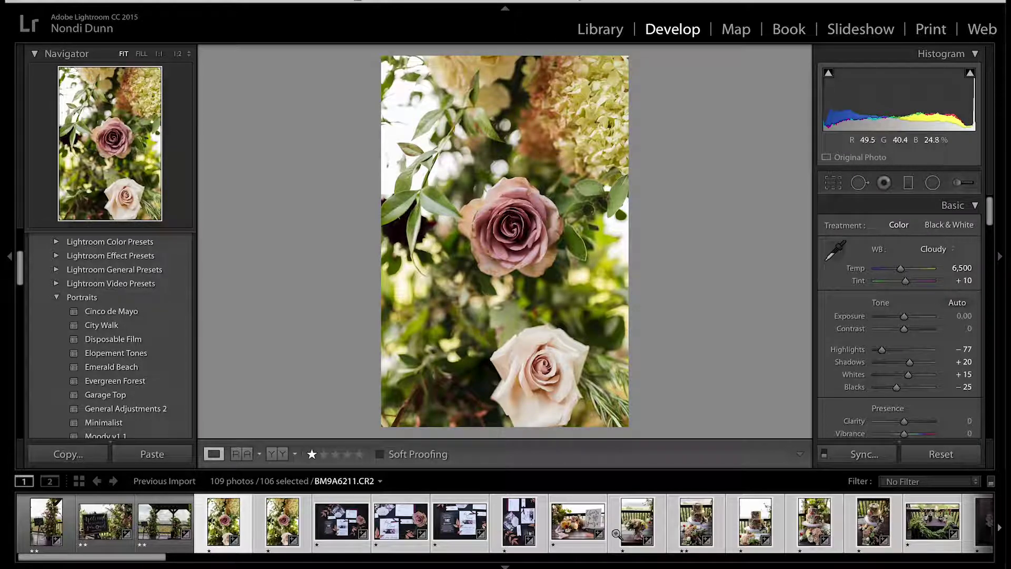
Clear the multi-photo selection and compare the rose photos BM9A6211.CR2 and BM9A6212.CR2, continuing to the first invitation photo.
click(284, 522)
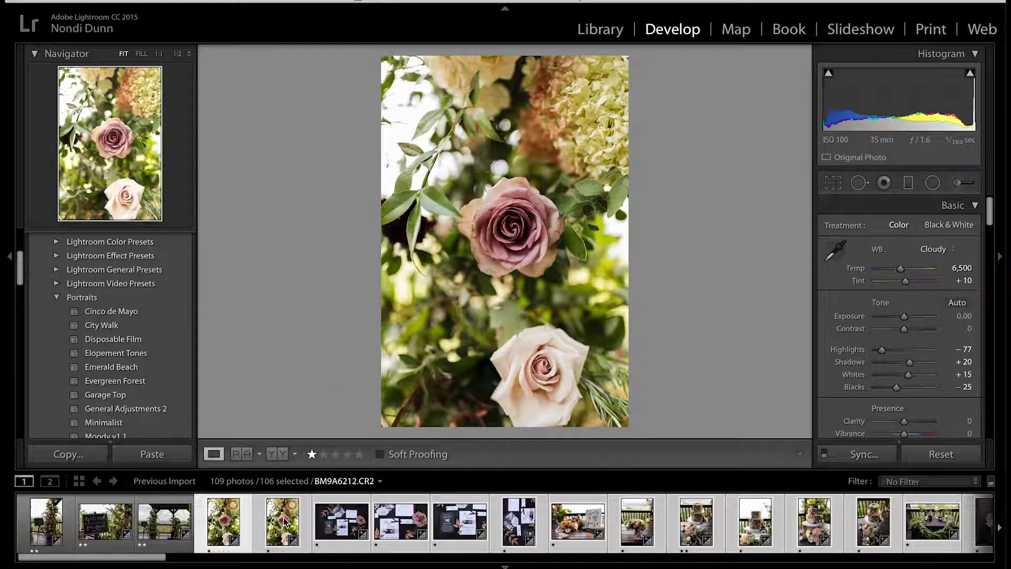
click(243, 518)
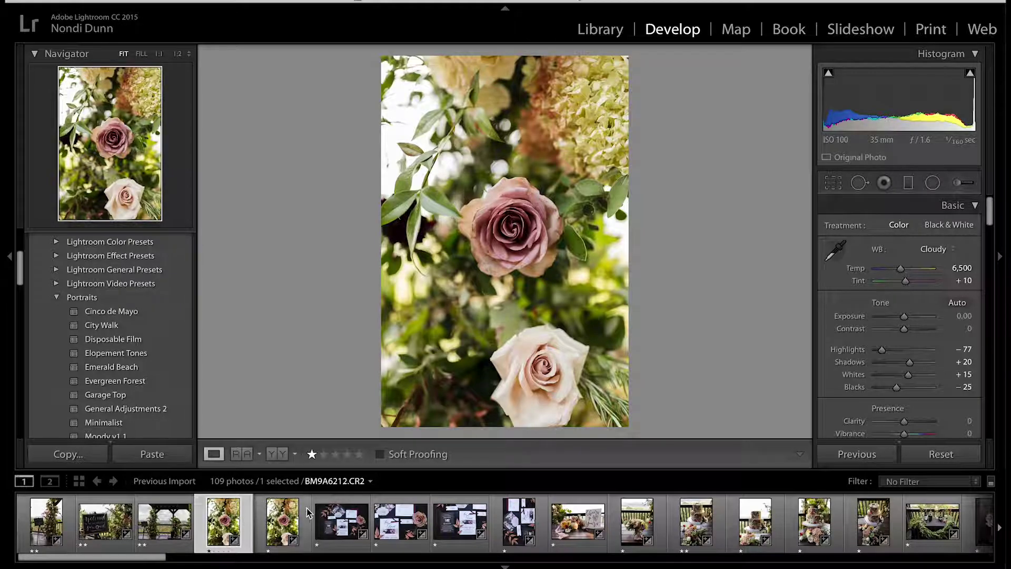
click(264, 524)
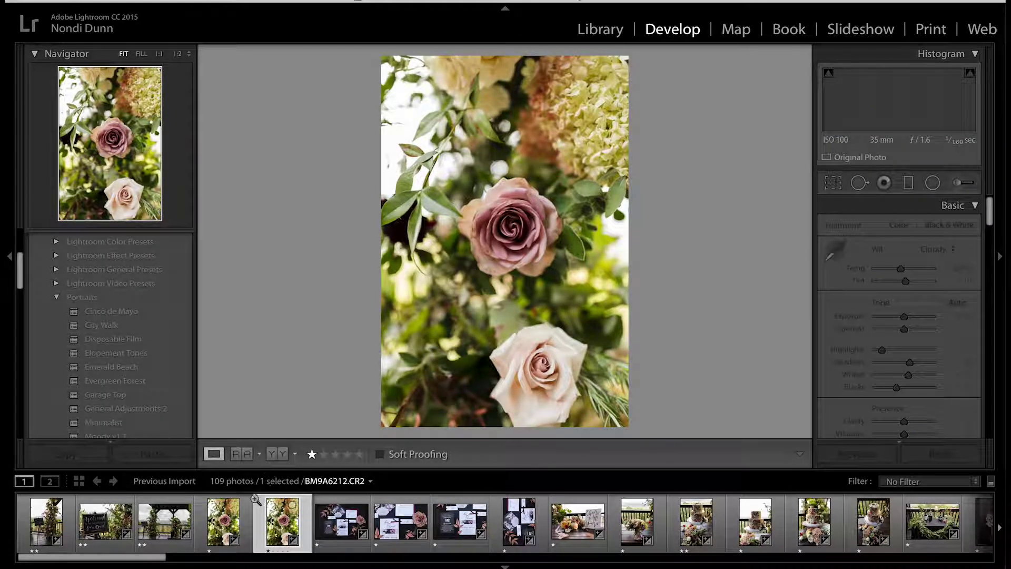
click(244, 532)
key(Right)
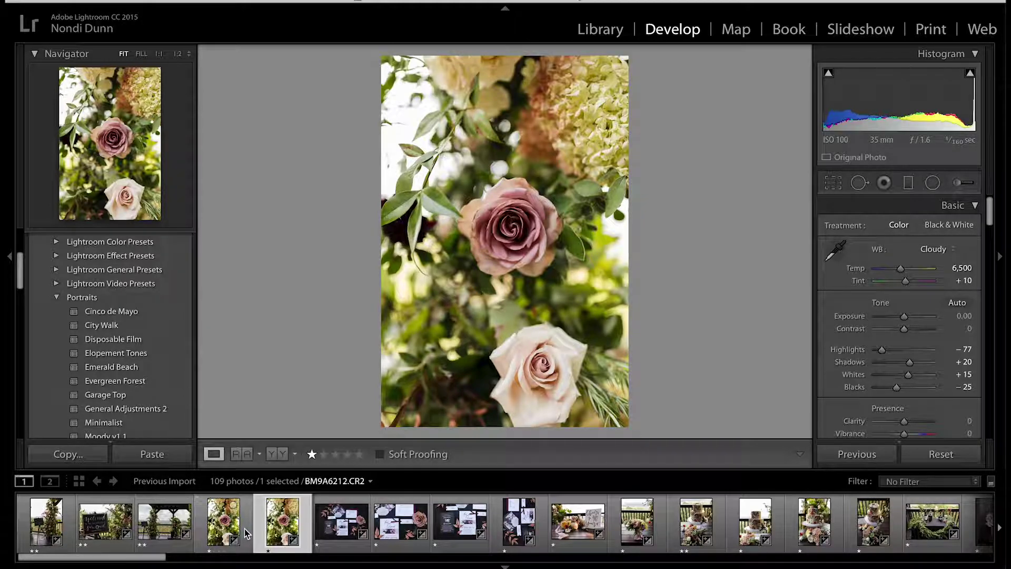
key(Right)
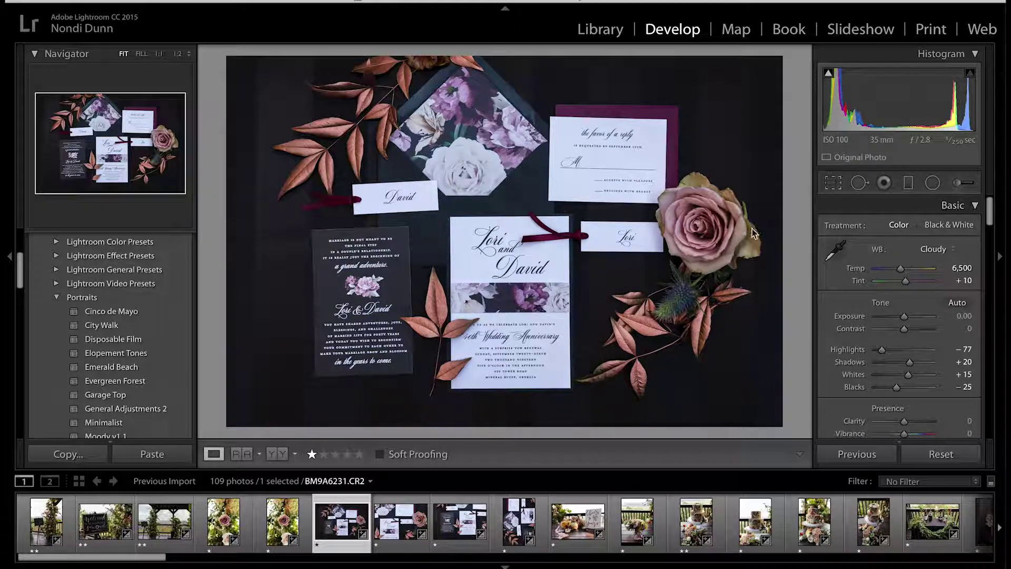
Rate the rose photo BM9A6211.CR2 two stars and compare it with the neighbouring rose photo BM9A6212.CR2.
click(223, 519)
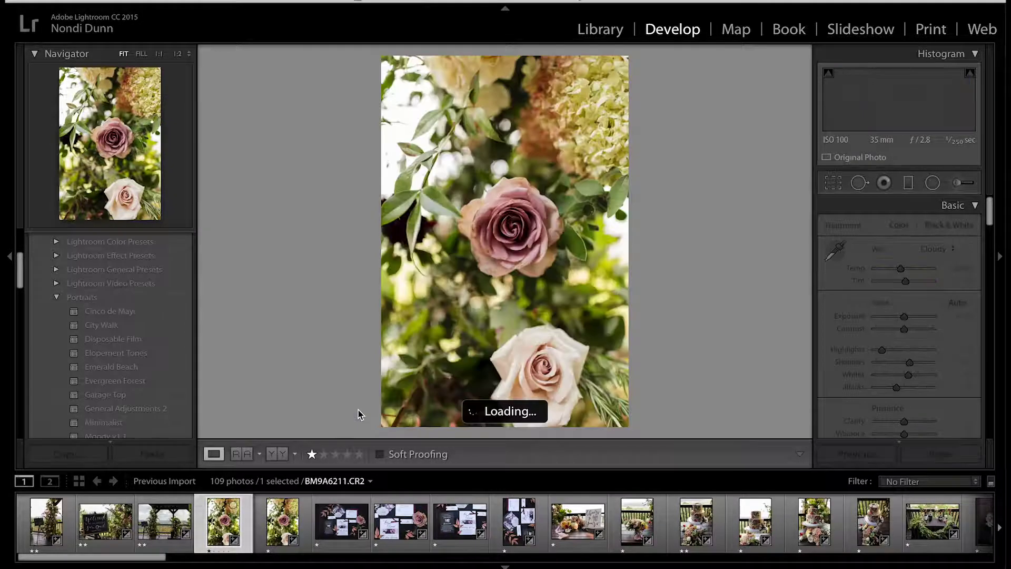
click(323, 454)
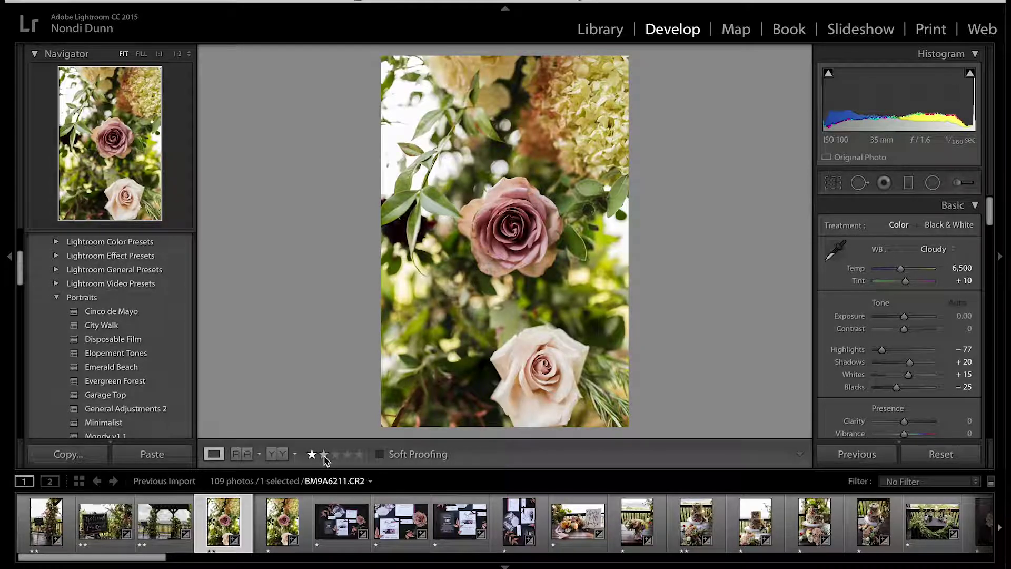
key(Right)
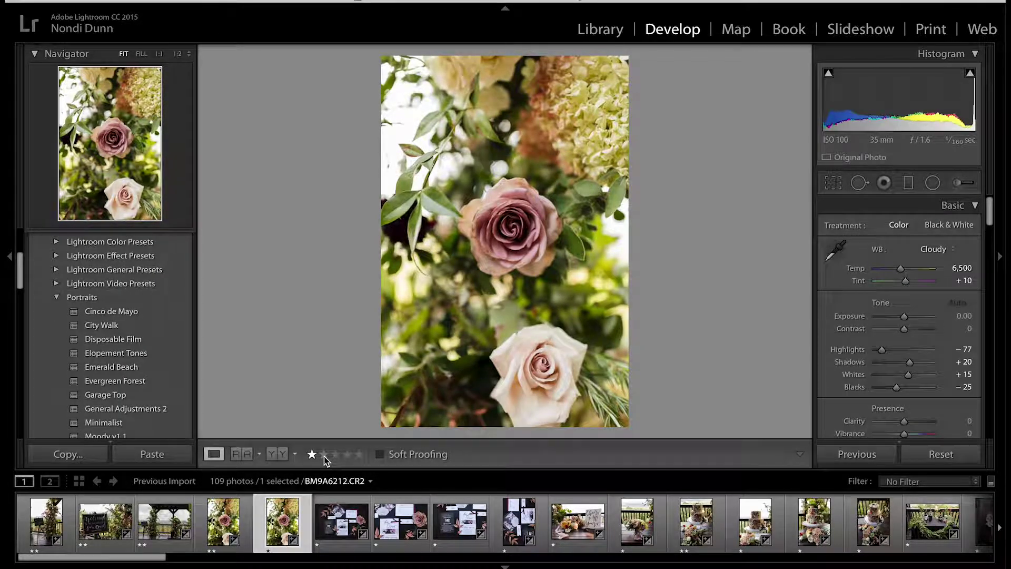
key(Left)
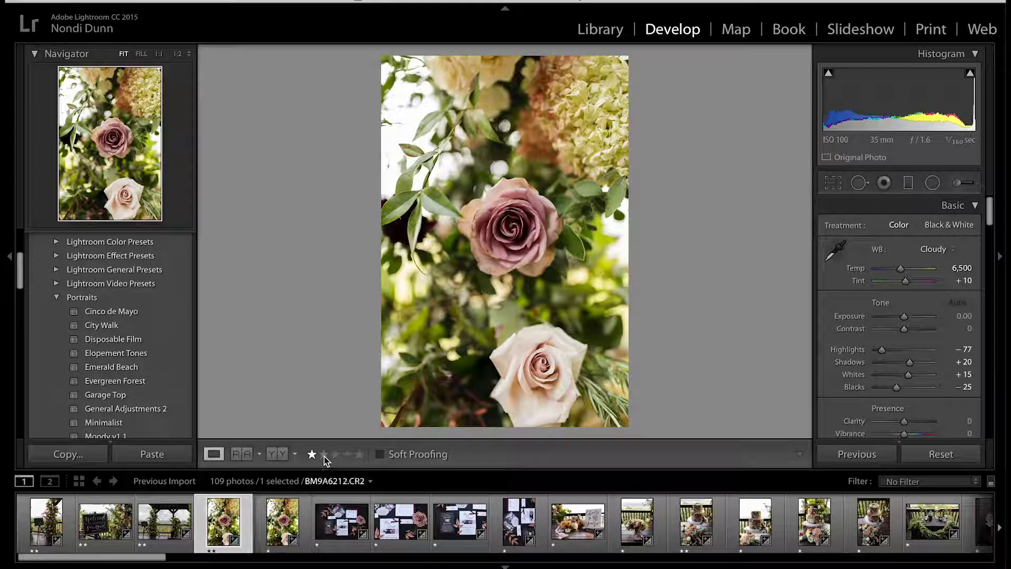
key(Right)
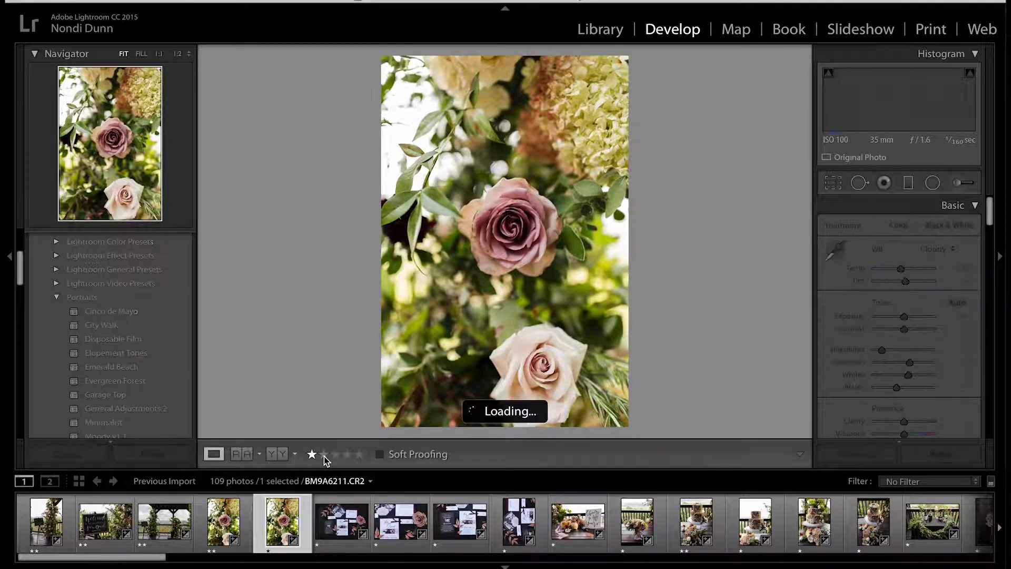
Rate the three landscape invitation photos BM9A6231.CR2 through BM9A6233.CR2 two stars each.
key(Right)
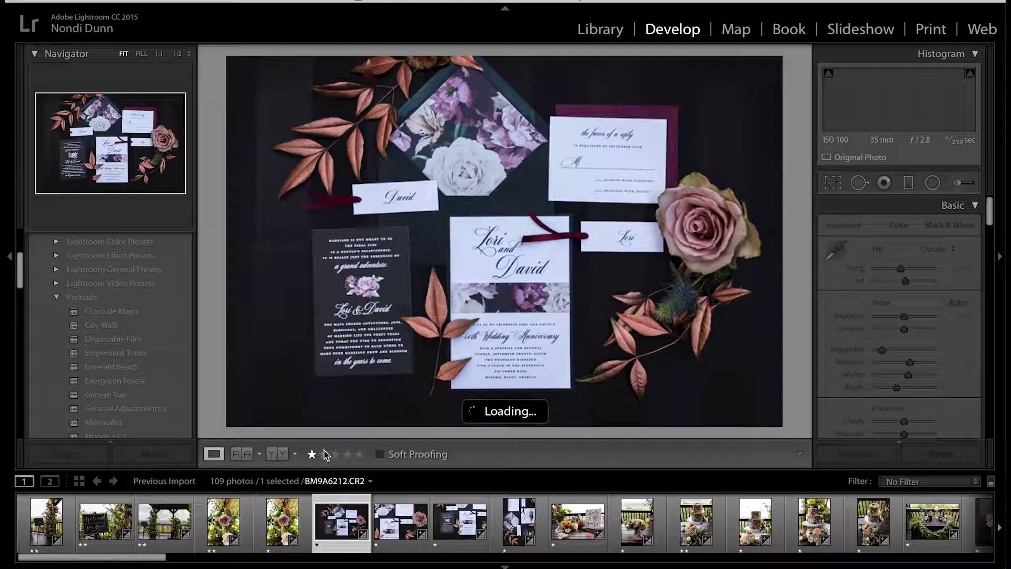
click(325, 457)
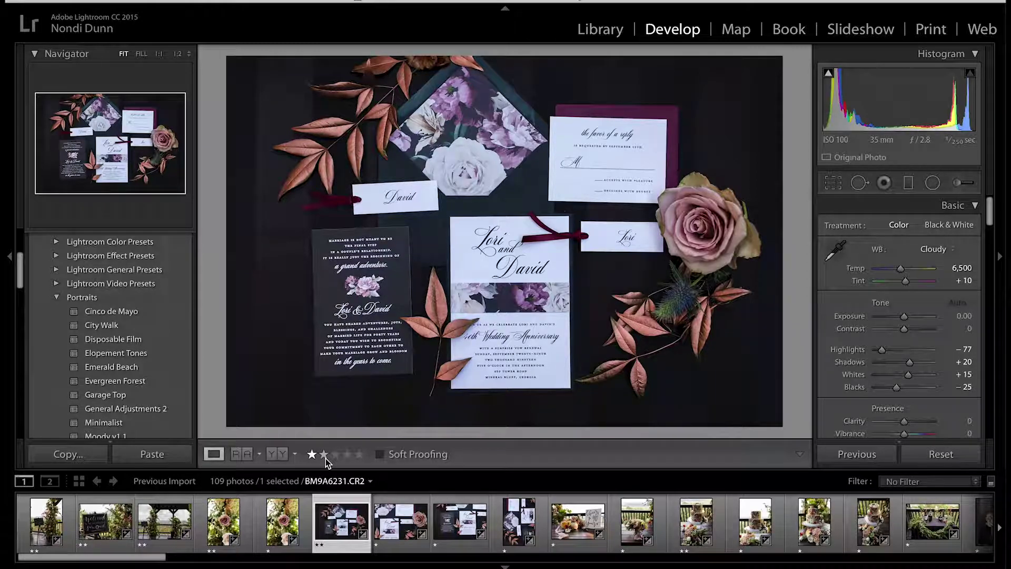
key(Right)
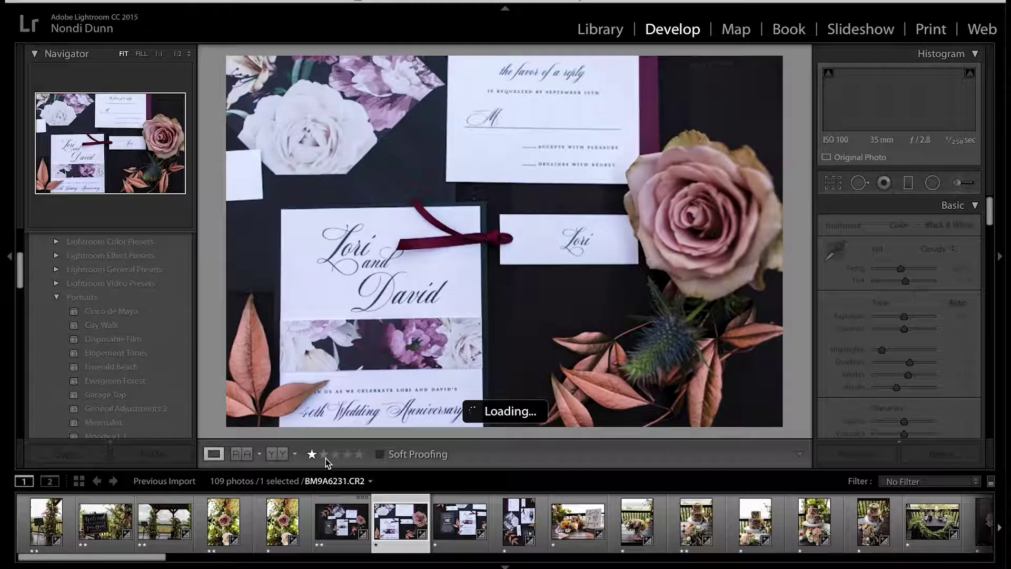
click(325, 456)
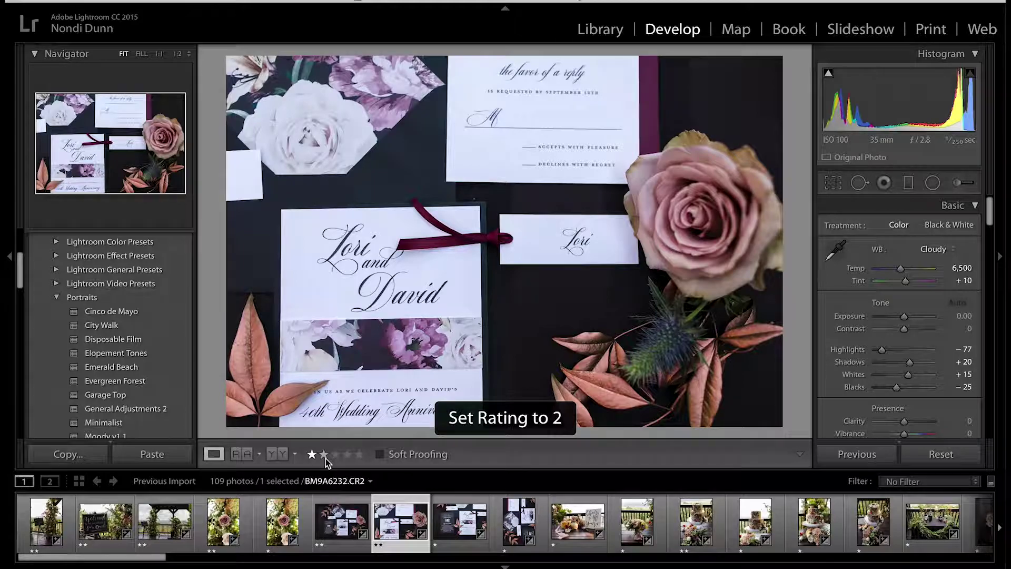
key(Right)
click(324, 456)
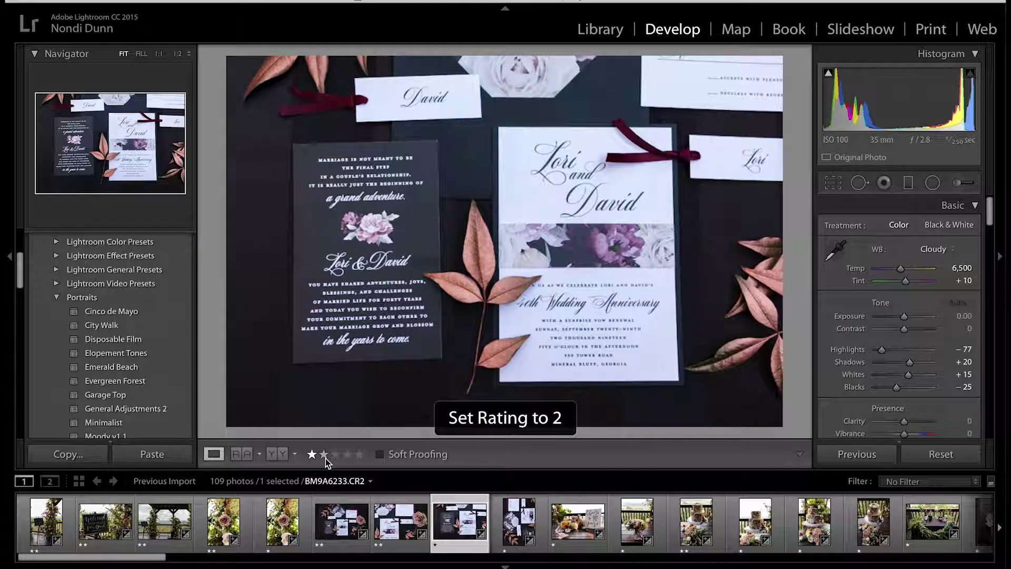
Rotate the sideways invitation photo BM9A6234.CR2 clockwise so its text reads upright.
key(Right)
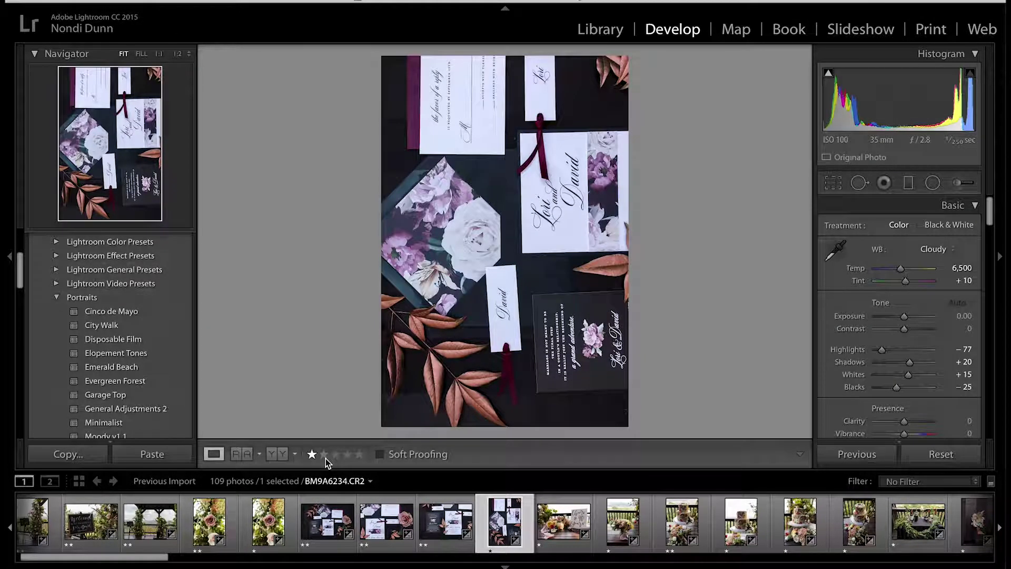
click(260, 1)
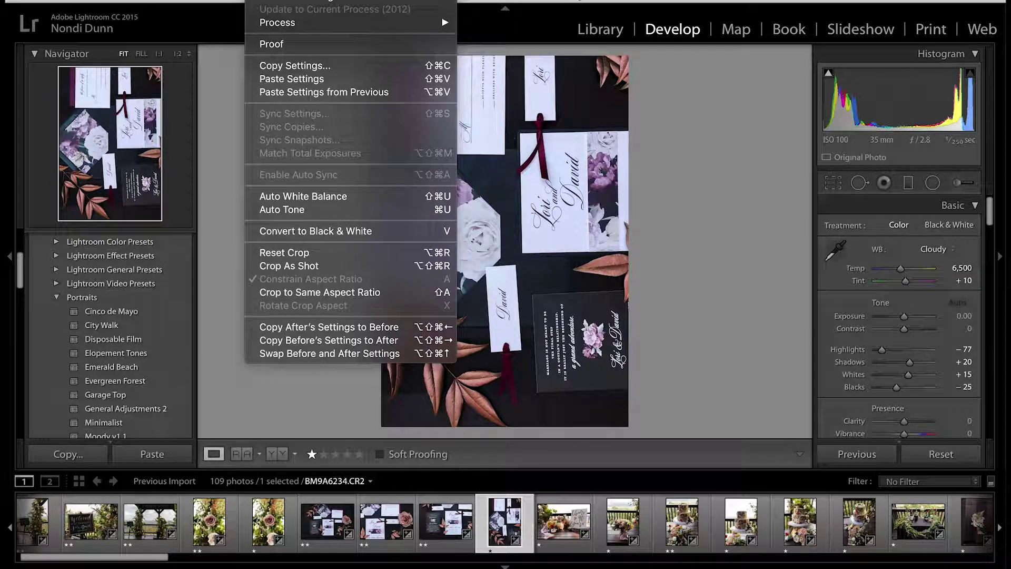
mouse_move(313, 1)
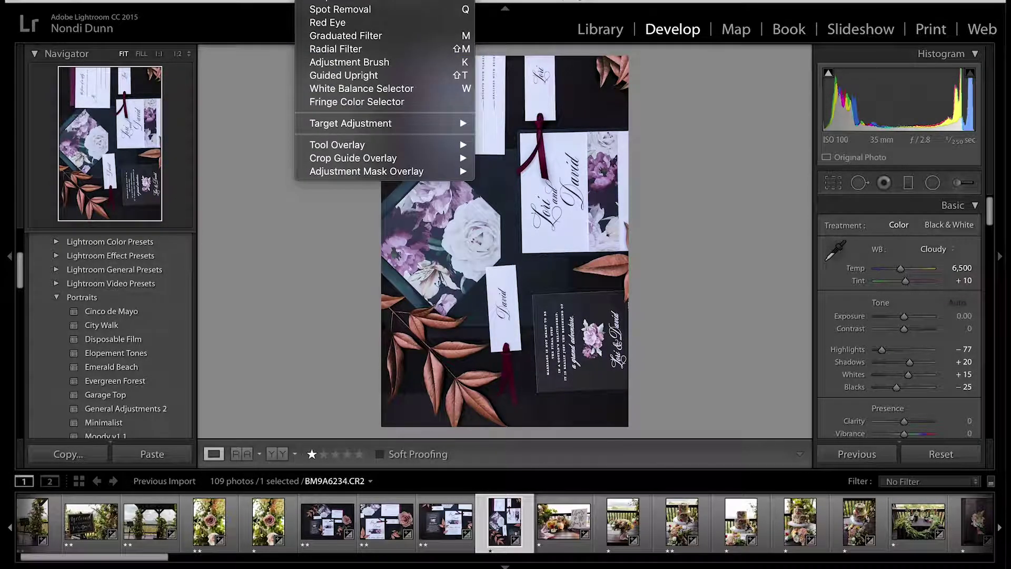
mouse_move(345, 1)
mouse_move(260, 1)
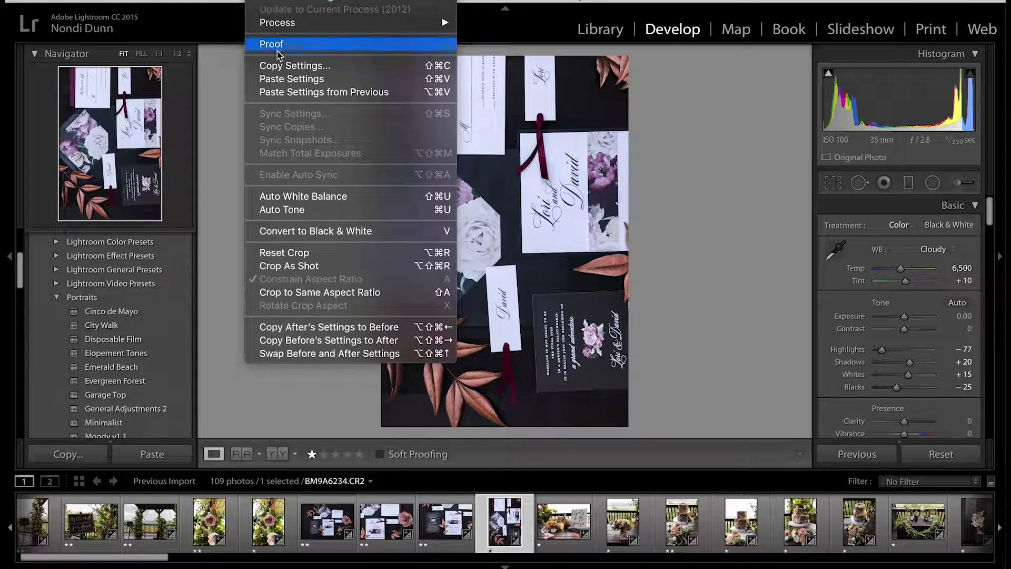
mouse_move(221, 1)
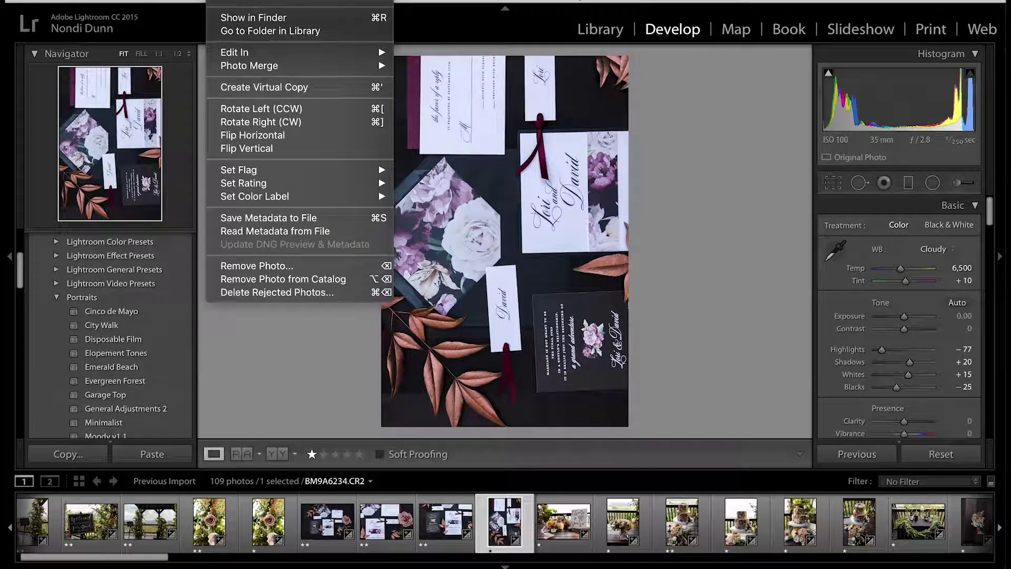
click(234, 121)
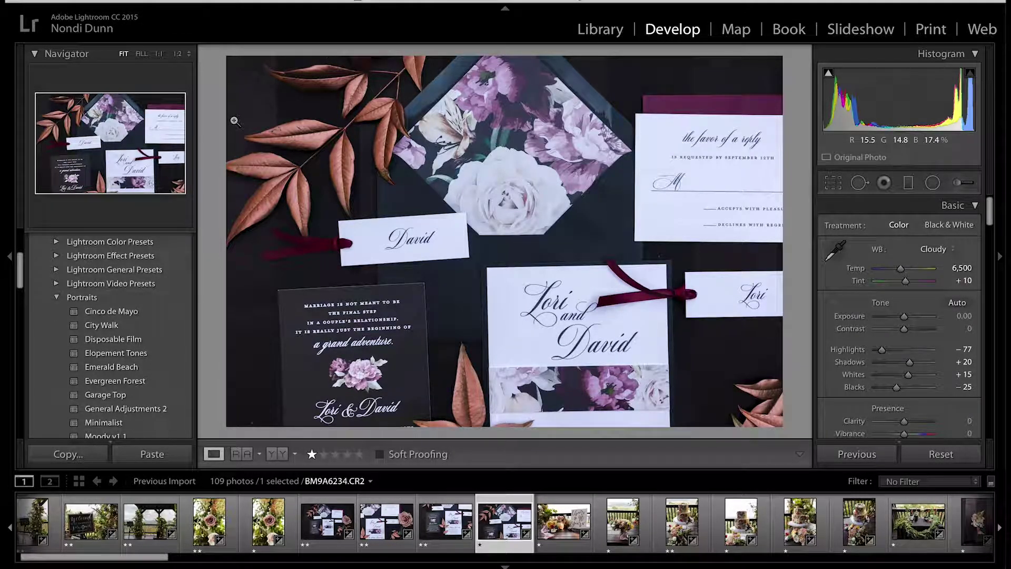
Review the neighbouring photos and give the invitation photos BM9A6233.CR2 and BM9A6234.CR2 a two-star rating.
key(Right)
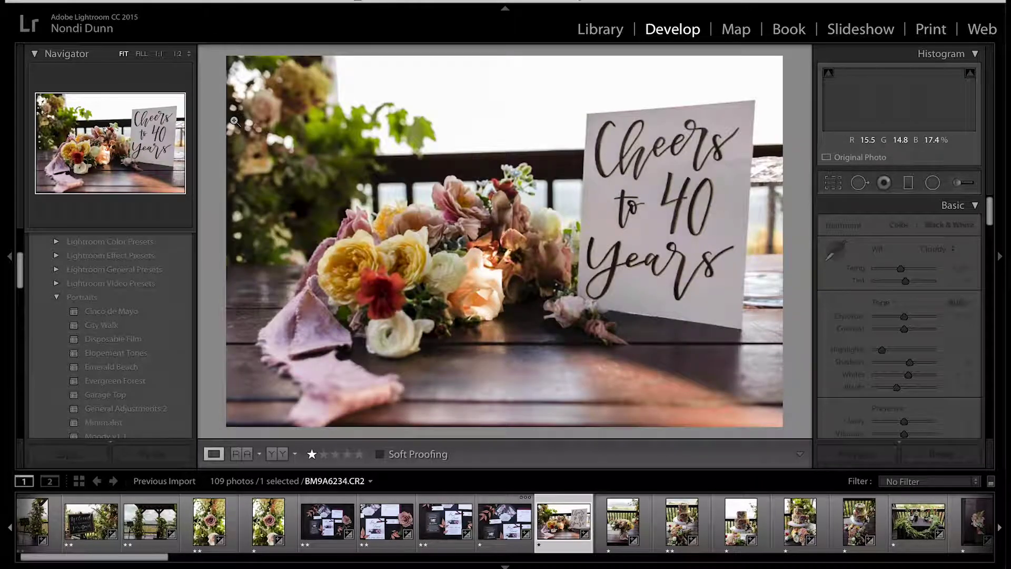
key(Left)
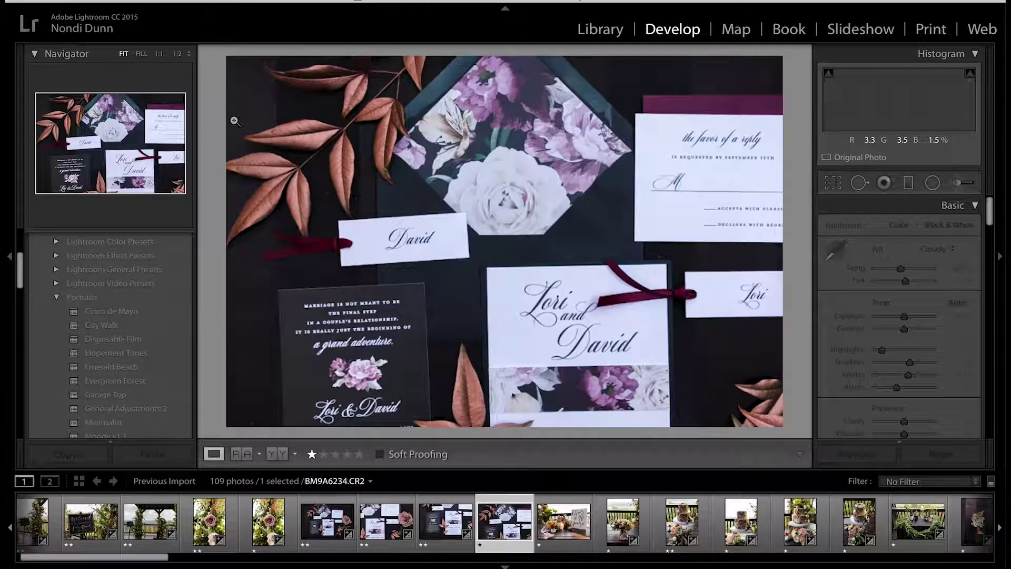
key(Left)
key(Left)
key(2)
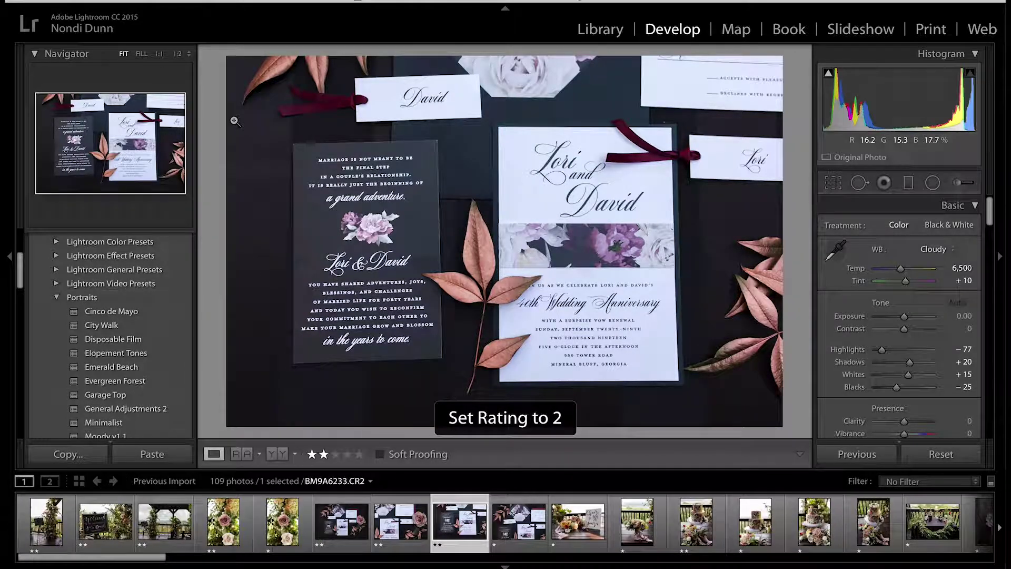
key(Right)
key(2)
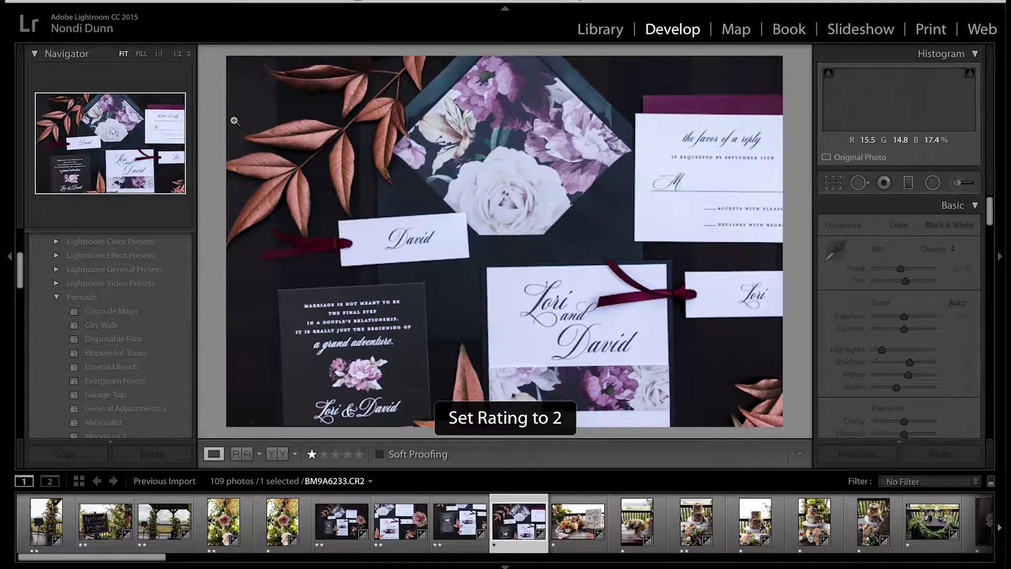
Set Highlights to −55 on the "Cheers to 40 Years" sign photo BM9A6237.CR2 and rate it two stars.
key(Right)
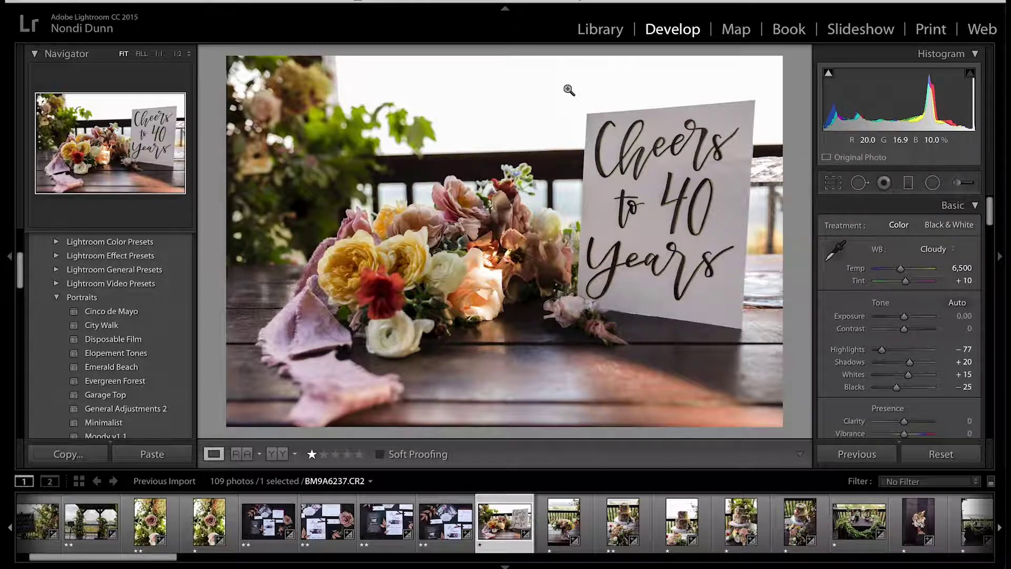
mouse_move(881, 349)
mouse_down()
mouse_move(853, 350)
mouse_move(868, 352)
mouse_up()
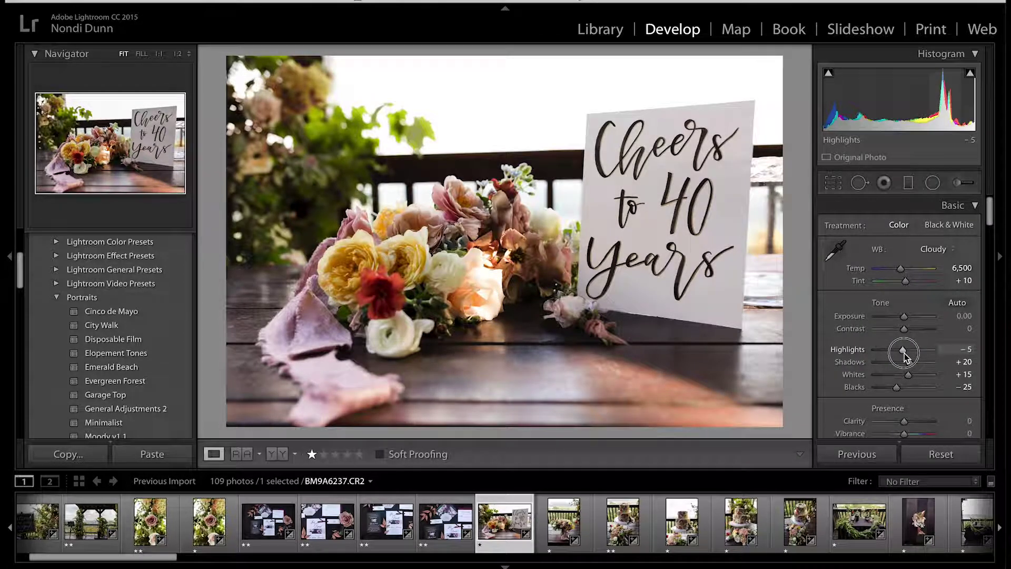
drag(874, 361, 890, 358)
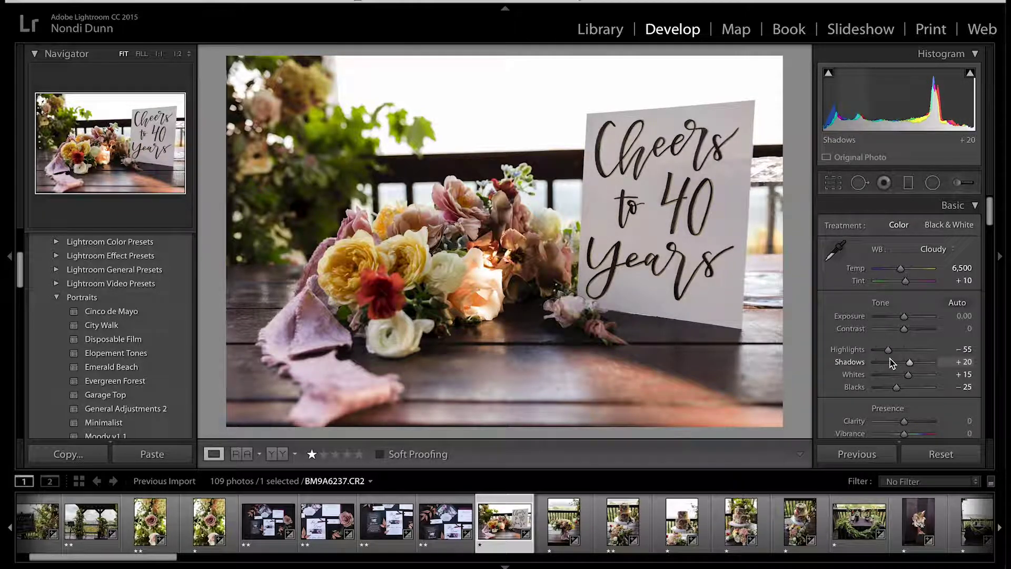
key(2)
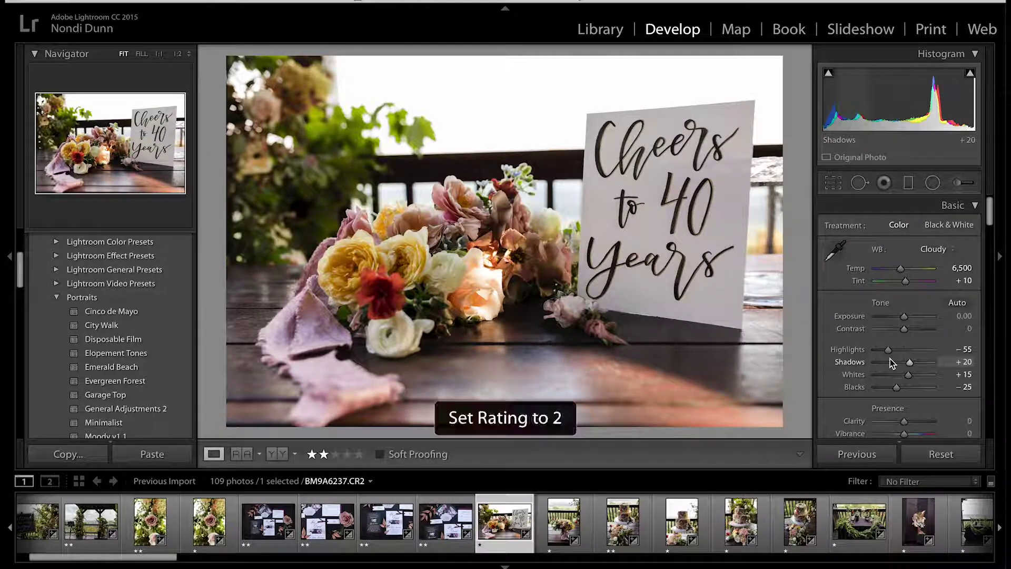
Rate the bouquet photo BM9A6240.CR2 and the cake photo BM9A6244.CR2 two stars each.
key(Right)
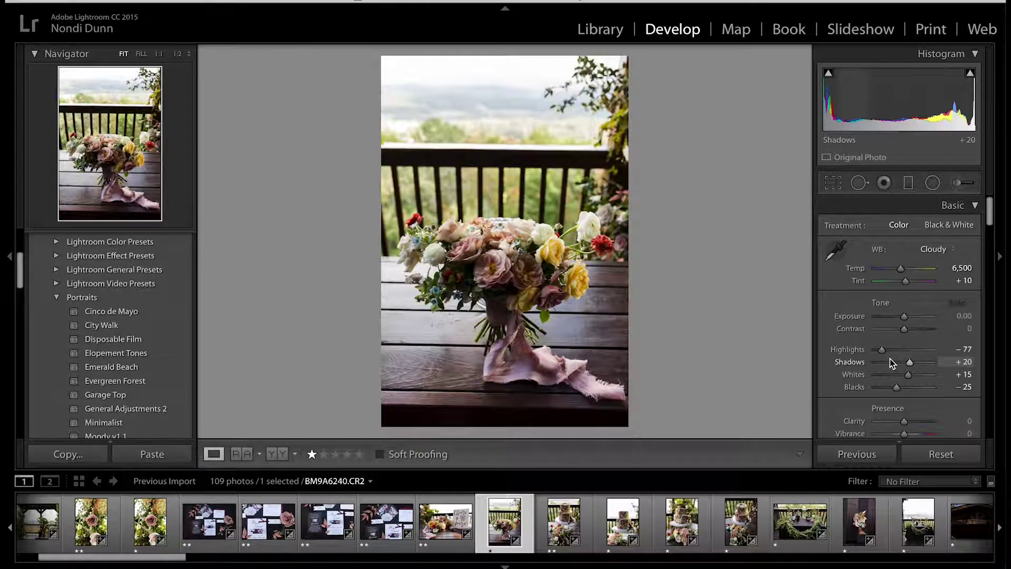
key(2)
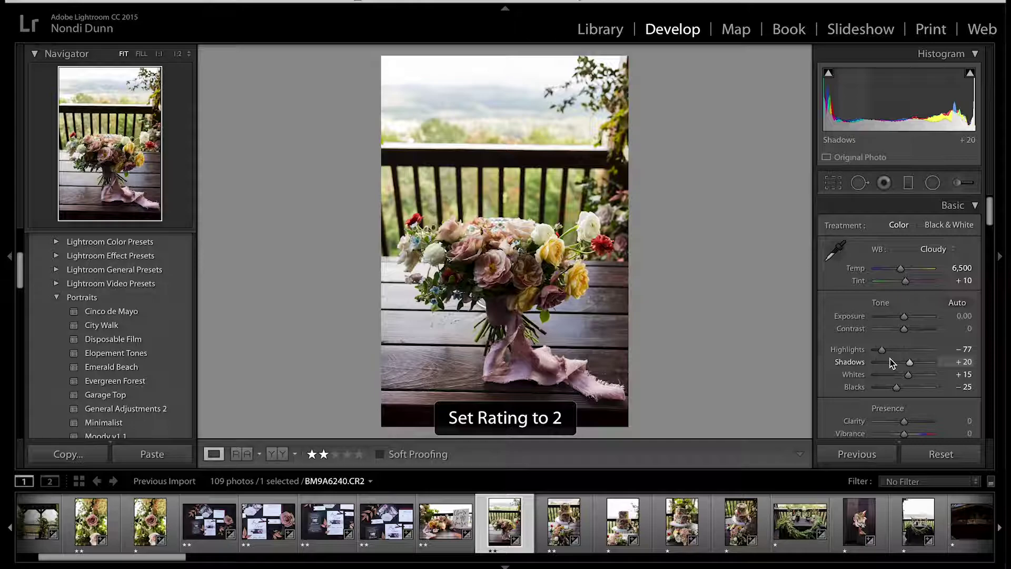
key(Right)
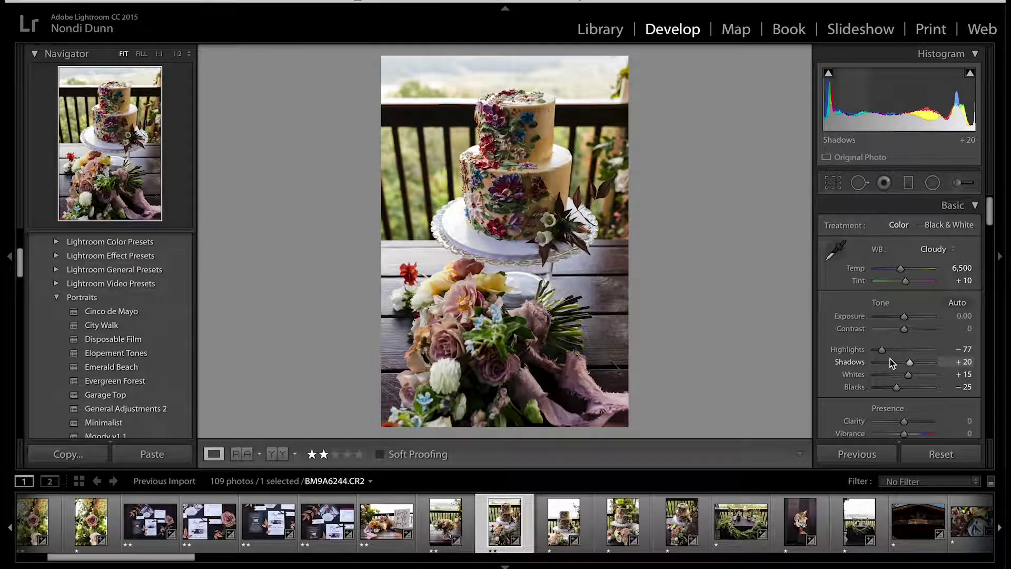
key(2)
Set Highlights to −100 on cake photo BM9A6245.CR2 and give it and cake photo BM9A6248.CR2 two stars.
key(Right)
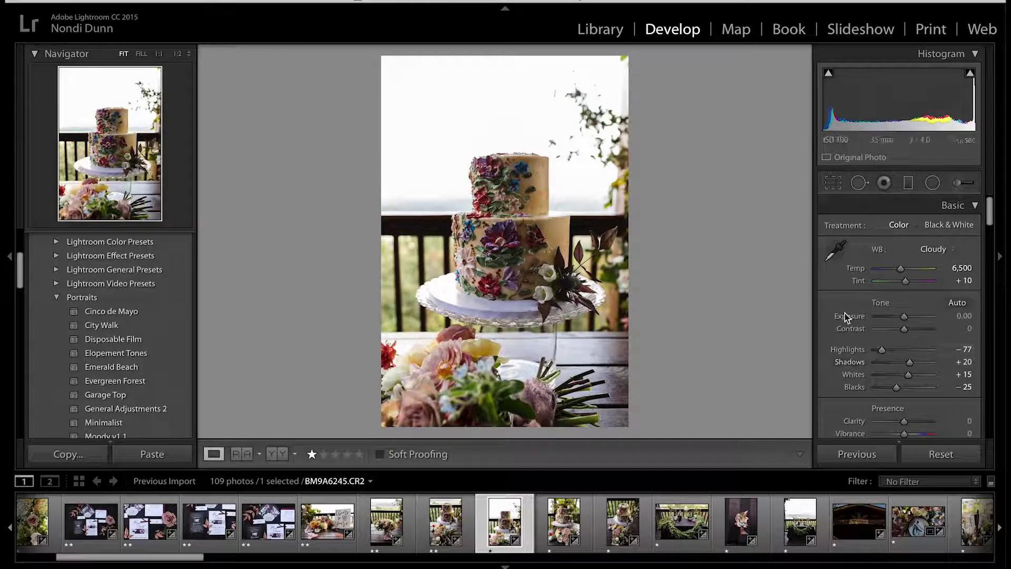
drag(881, 349, 872, 352)
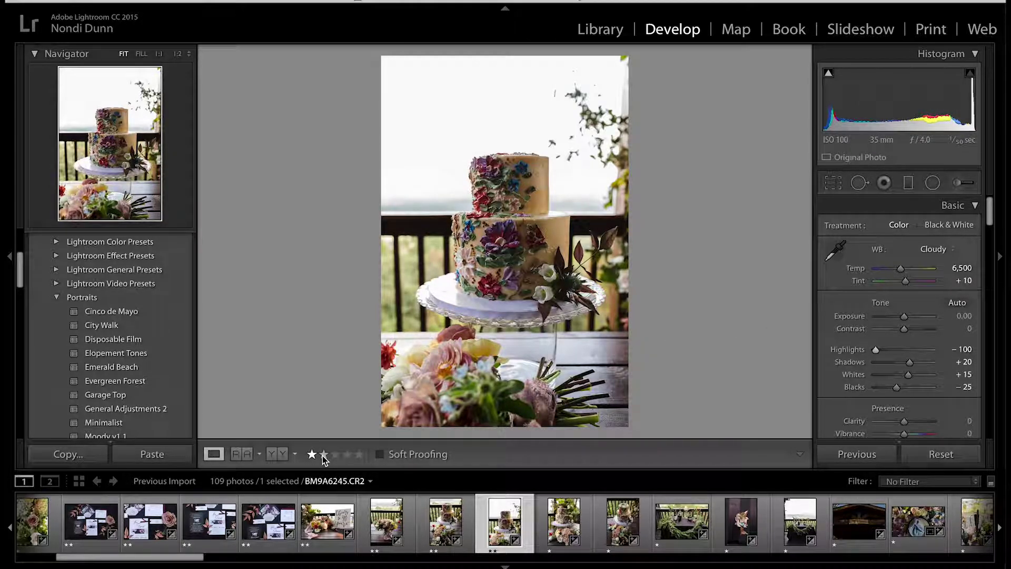
key(Right)
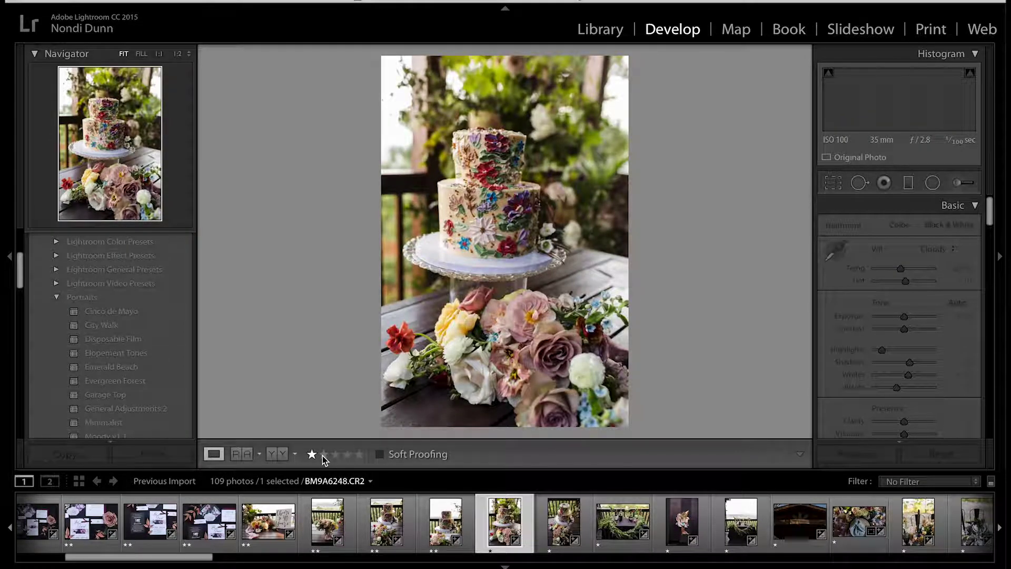
click(323, 456)
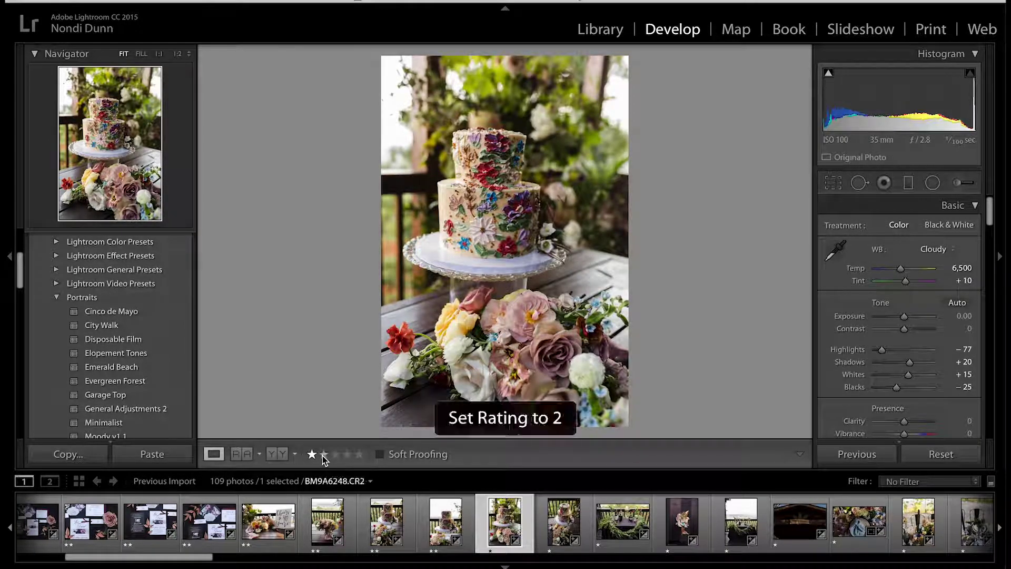
Rate cake photo BM9A6254.CR2 two stars and compare it side by side with the reference cake photo.
key(Right)
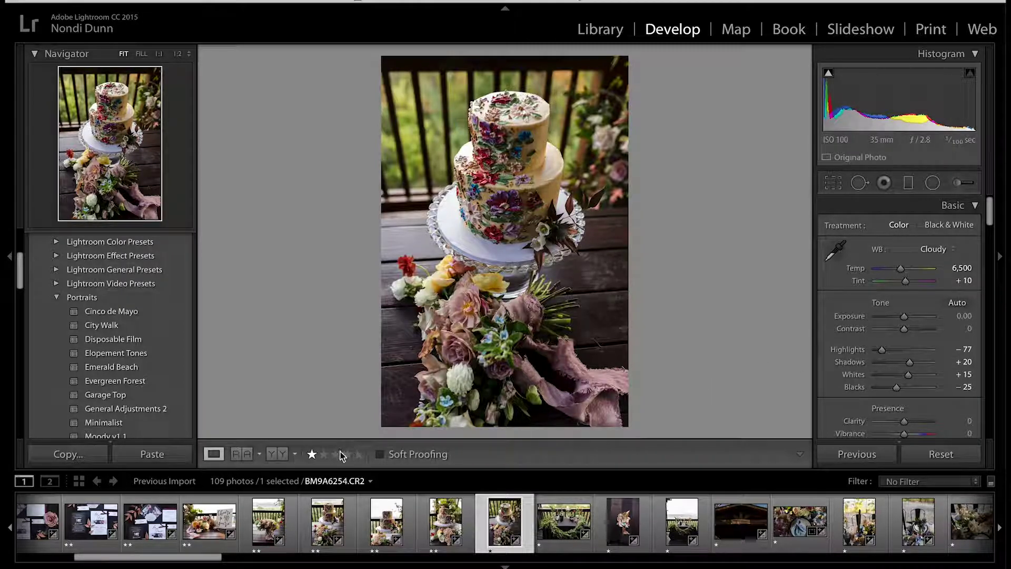
click(324, 453)
click(241, 456)
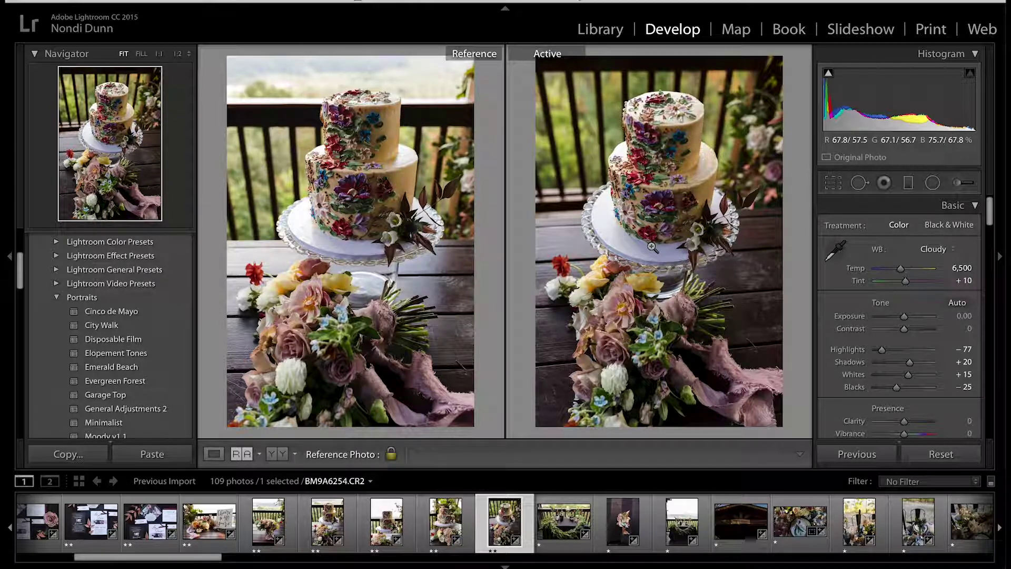
Rate the garland-draped bar table photos BM9A6264.CR2 and BM9A6269.CR2 and the boutonniere photo between them two stars.
key(Right)
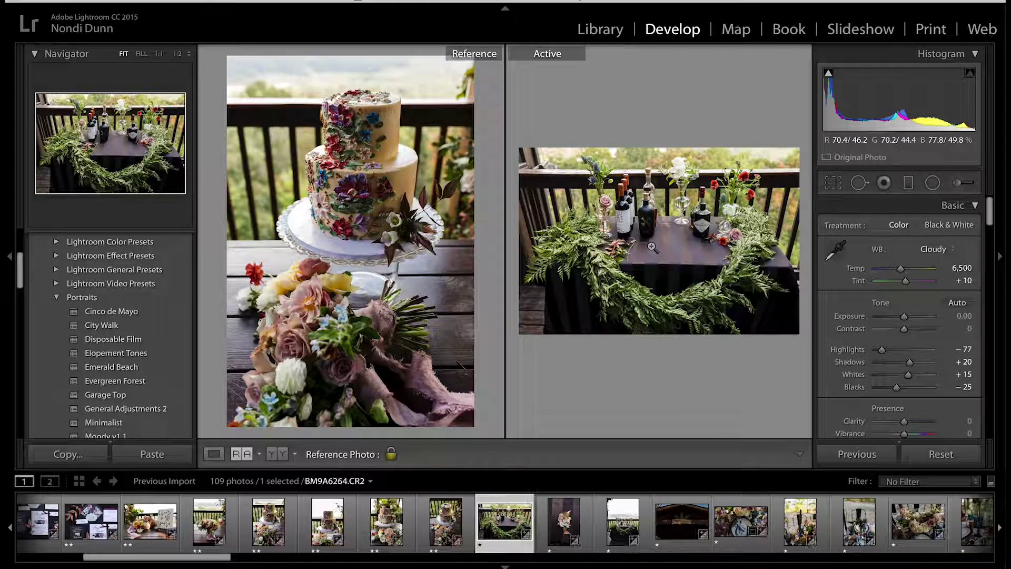
key(2)
key(Right)
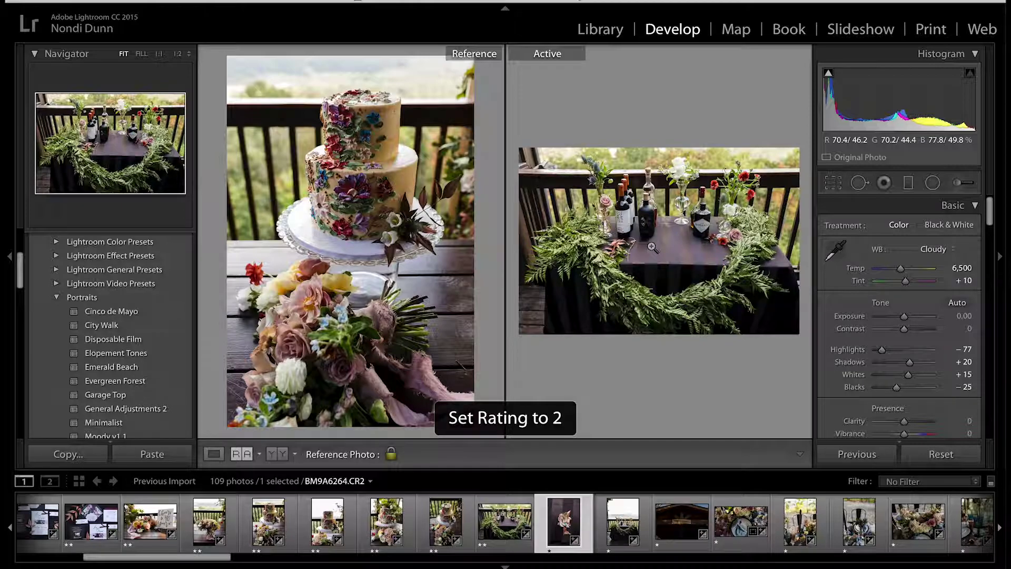
key(2)
key(Right)
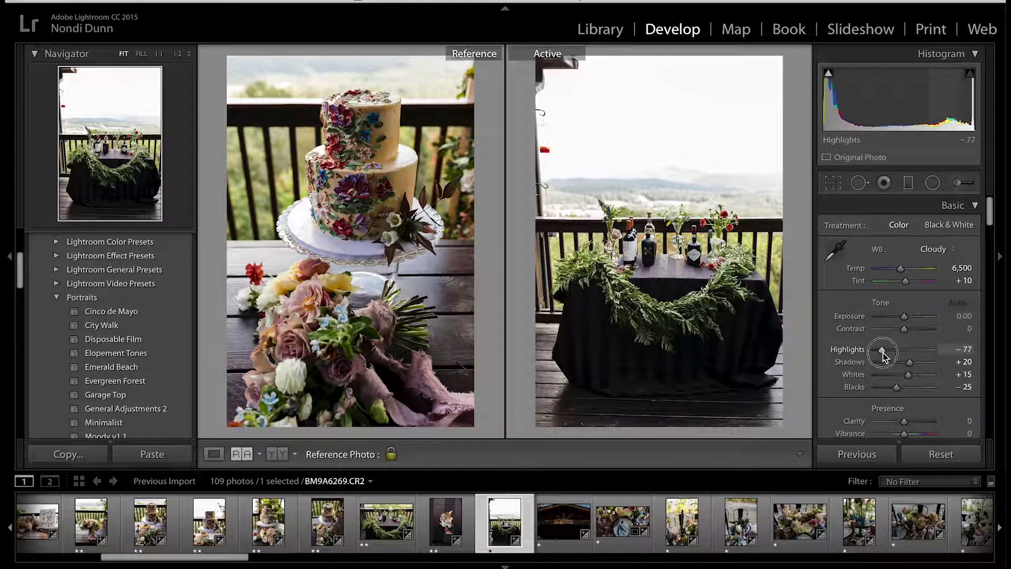
key(2)
Set Whites to +50 on the Rita's Barn sign photo and rate it two stars.
key(Right)
drag(915, 377, 918, 378)
key(2)
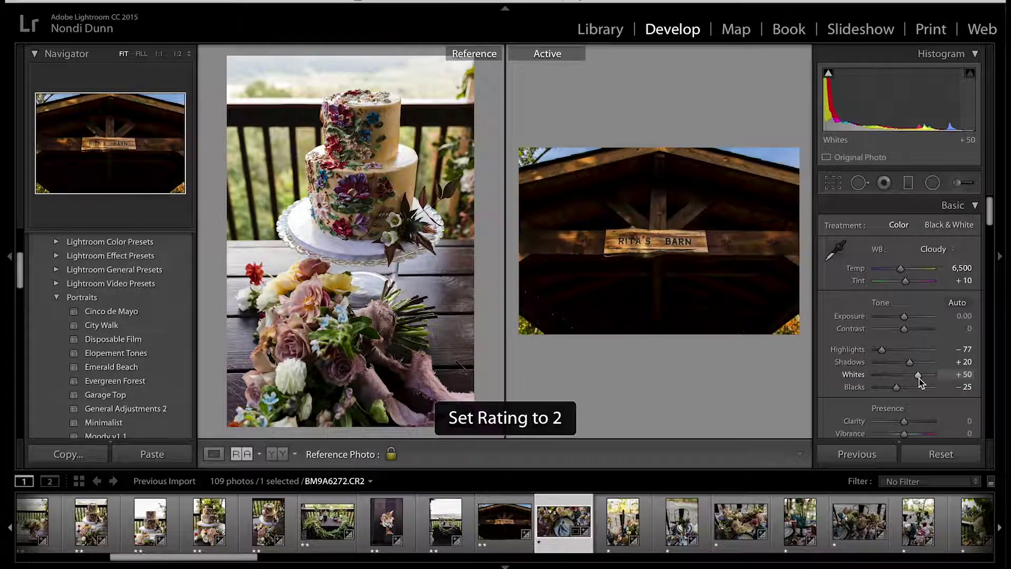
Rate the plate setting, candle photo BM9A6279.CR2 and thistle photo BM9A6288.CR2 two stars, setting the thistle photo's Exposure to +0.15.
key(2)
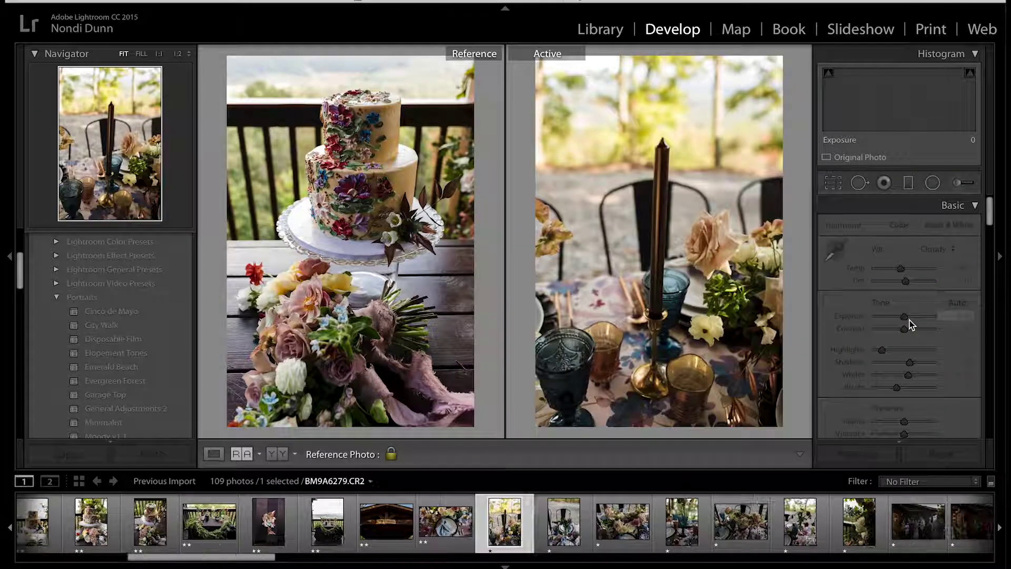
key(2)
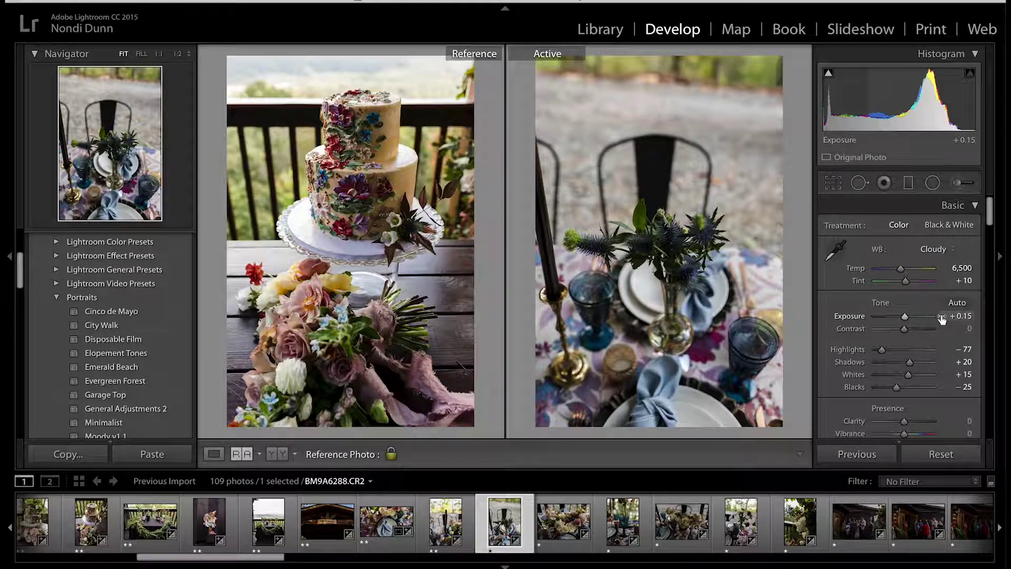
key(2)
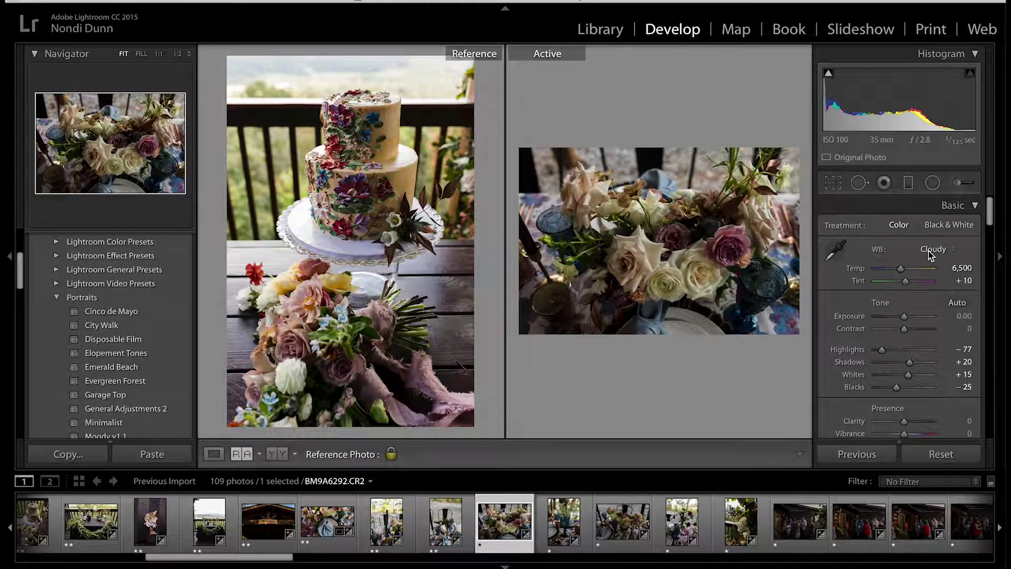
Fine-tune exposure and whites across centerpiece photo BM9A6292.CR2, goblet photo BM9A6297.CR2 and the following centerpiece, rating each two stars.
key(2)
drag(904, 316, 905, 317)
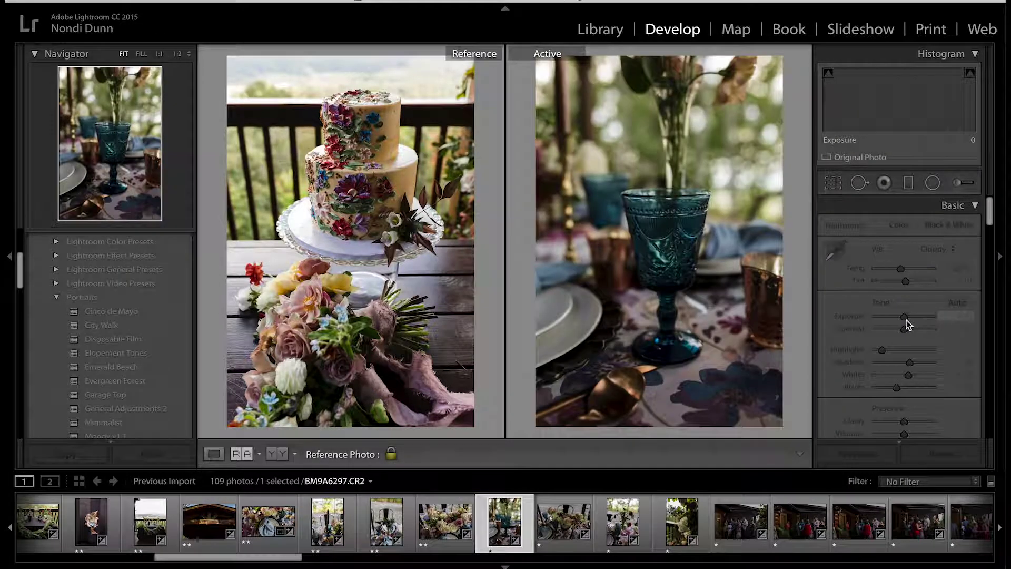
key(2)
drag(908, 375, 916, 380)
key(2)
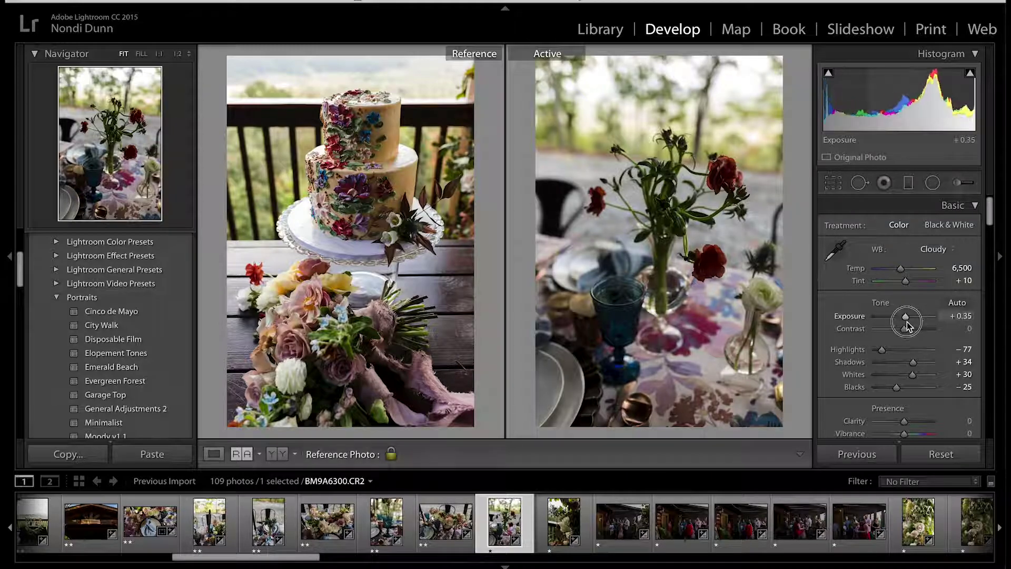
Set Exposure +0.15, Shadows +34 and Whites +30 on red-flower photo BM9A6300.CR2, and rate it and the following greenery photo two stars.
drag(908, 327, 907, 326)
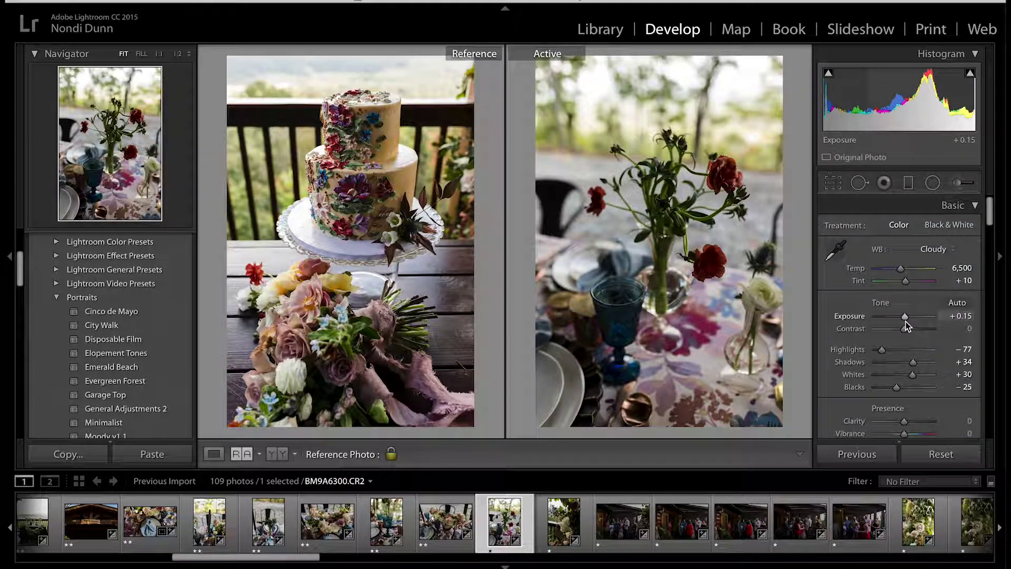
key(2)
drag(904, 320, 909, 321)
key(2)
Rate the five porch crowd photos two stars each, adjusting exposure where needed, with +0.25 on BM9A6321.CR2.
key(2)
key(2)
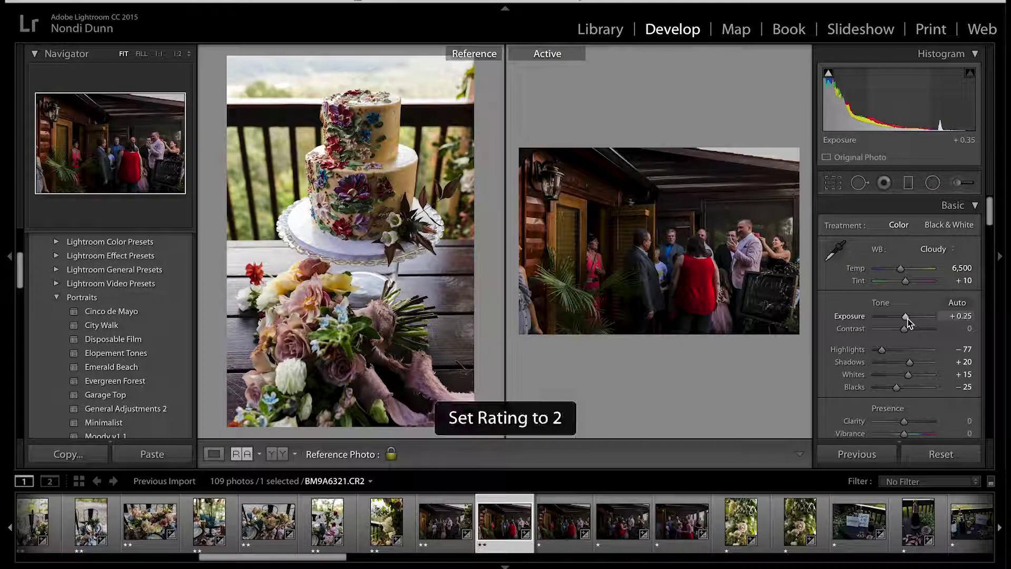
key(2)
drag(909, 320, 901, 319)
key(2)
key(2)
Rate the two garden rose photos two stars, setting Exposure to +0.25 on BM9A6334.CR2.
key(2)
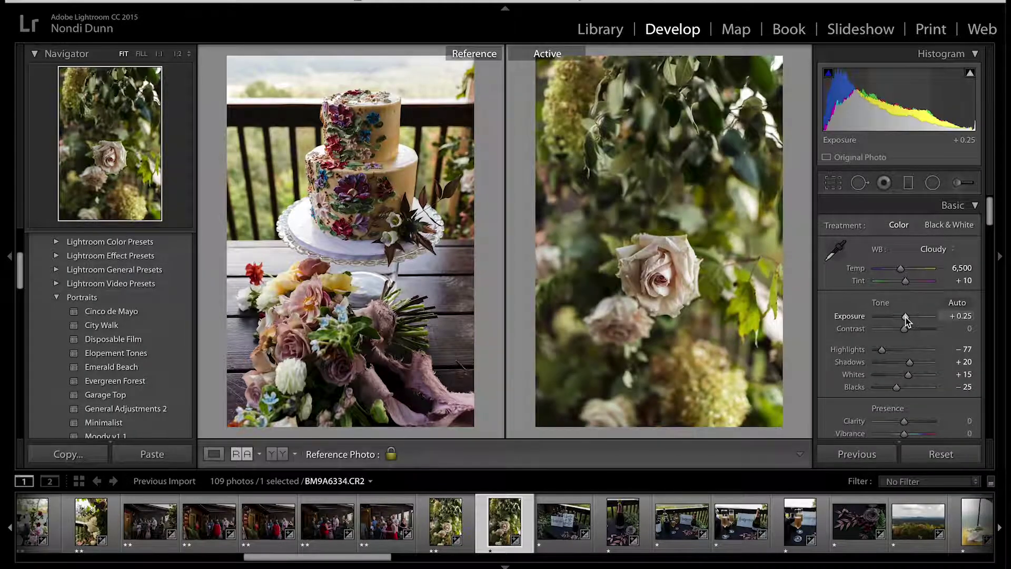
drag(907, 320, 906, 319)
key(2)
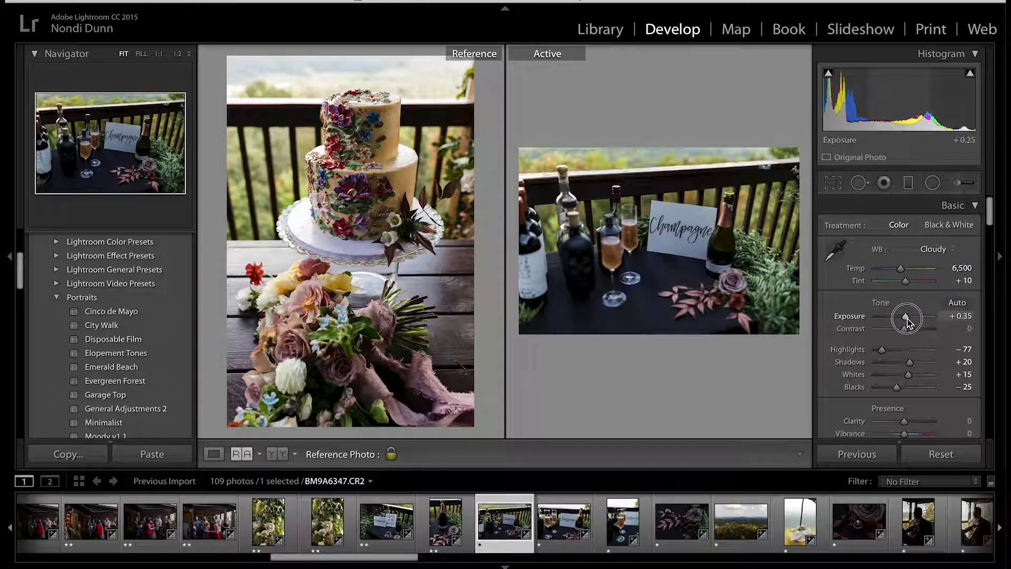
Set Exposure to +0.35 on champagne photo BM9A6347.CR2 and rate it, BM9A6351.CR2 and the following glasses photo two stars.
key(2)
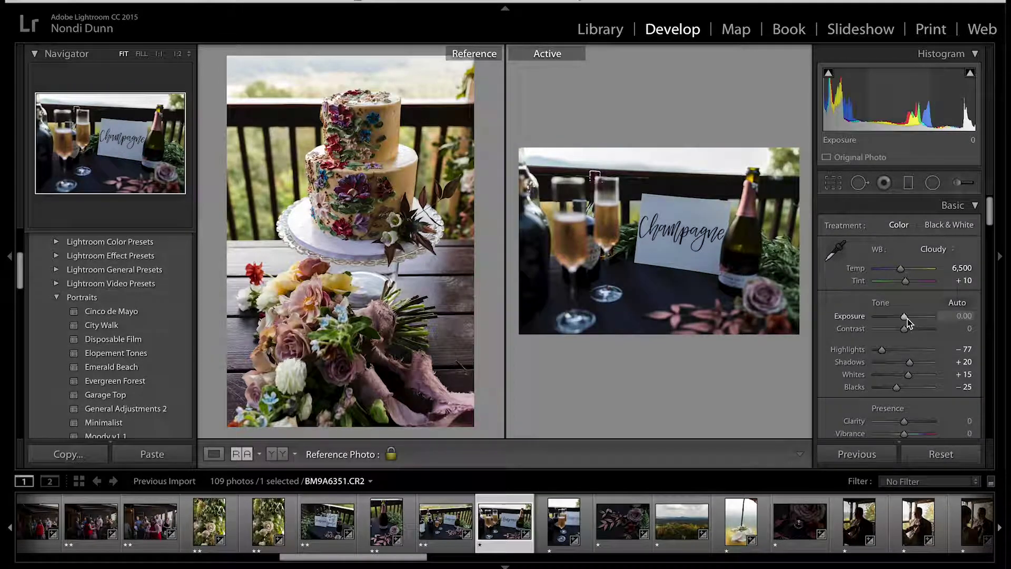
key(2)
key(2)
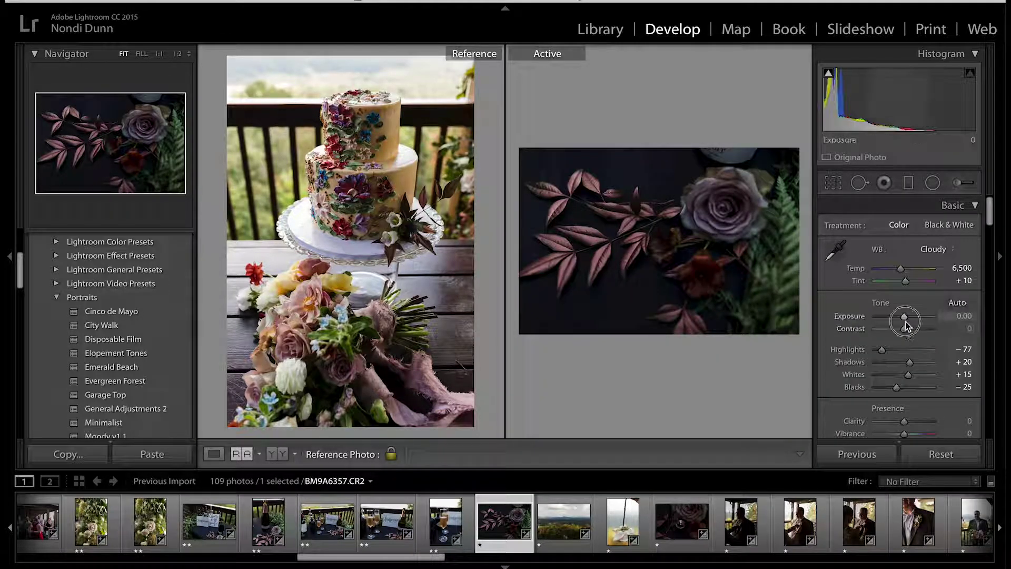
Rate the leaf and rose photo BM9A6357.CR2, mountain view BM9A6358.CR2, and the following drink and dark rose photos two stars.
key(2)
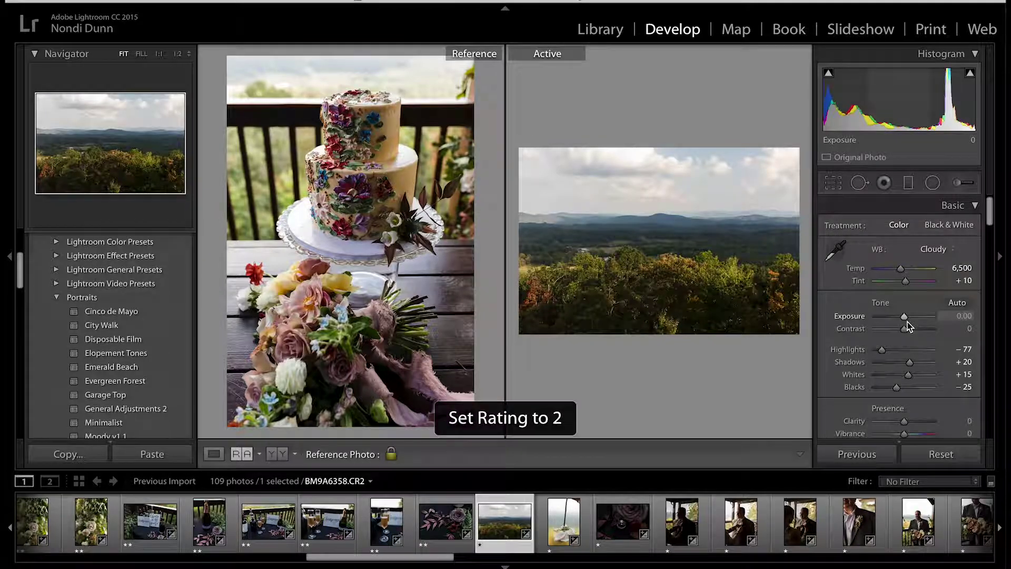
key(2)
key(2)
drag(908, 321, 911, 320)
key(2)
Rate the boutonniere-pinning photos two stars, with Exposure +0.70 and Shadows +51 on BM9A6402.CR2 and Shadows +39 on BM9A6408.CR2.
drag(909, 362, 918, 361)
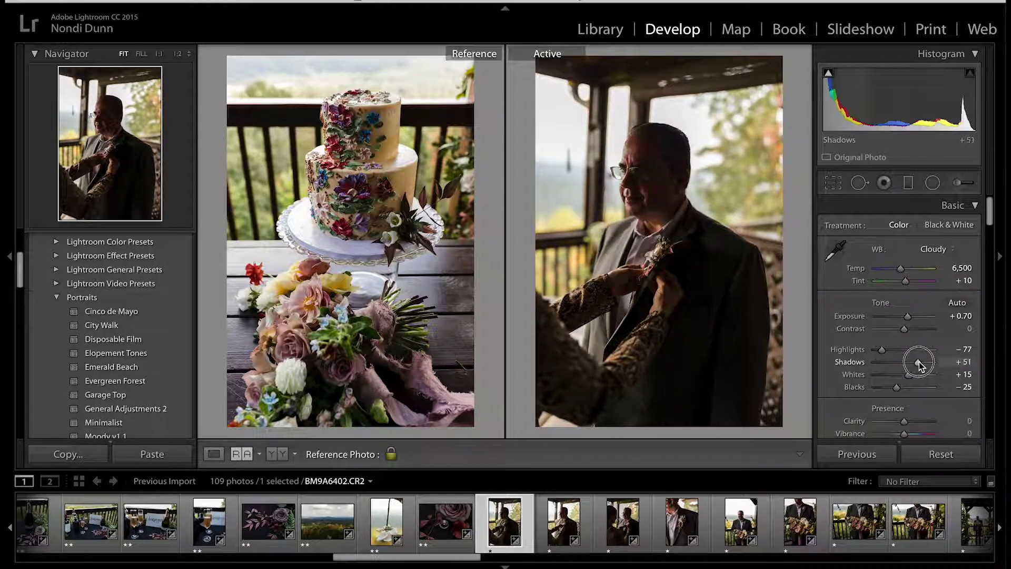
key(2)
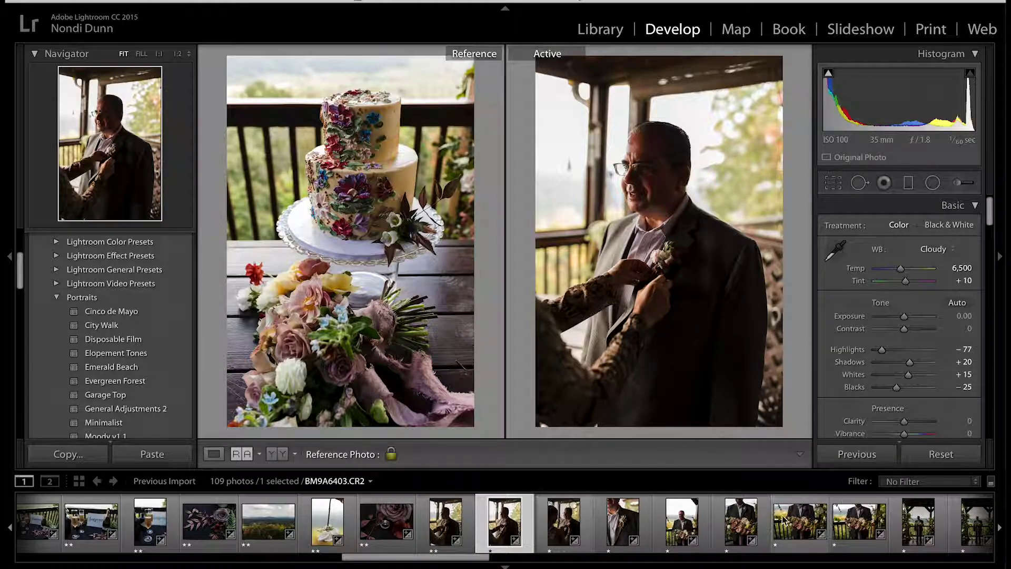
key(2)
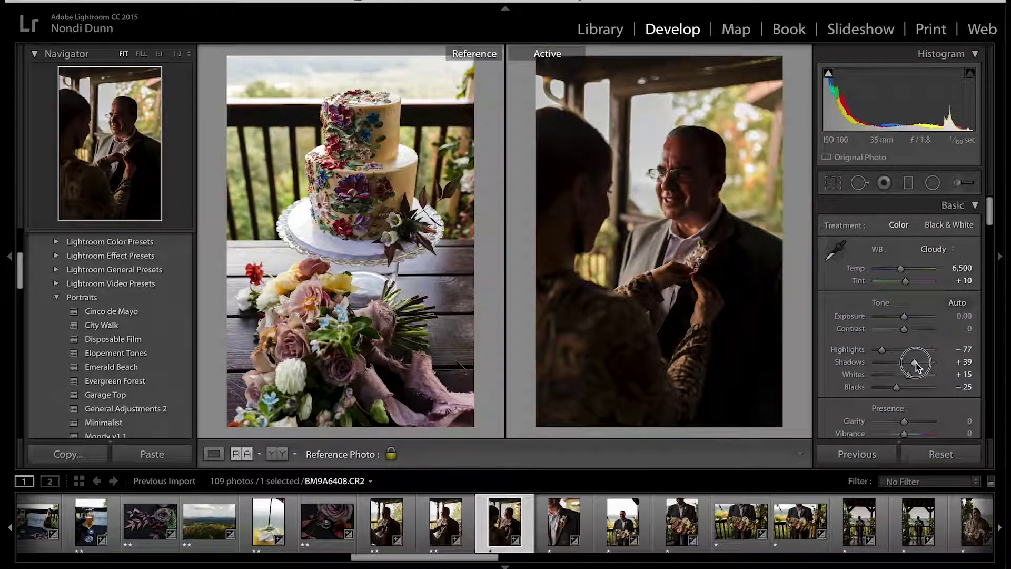
key(2)
key(2)
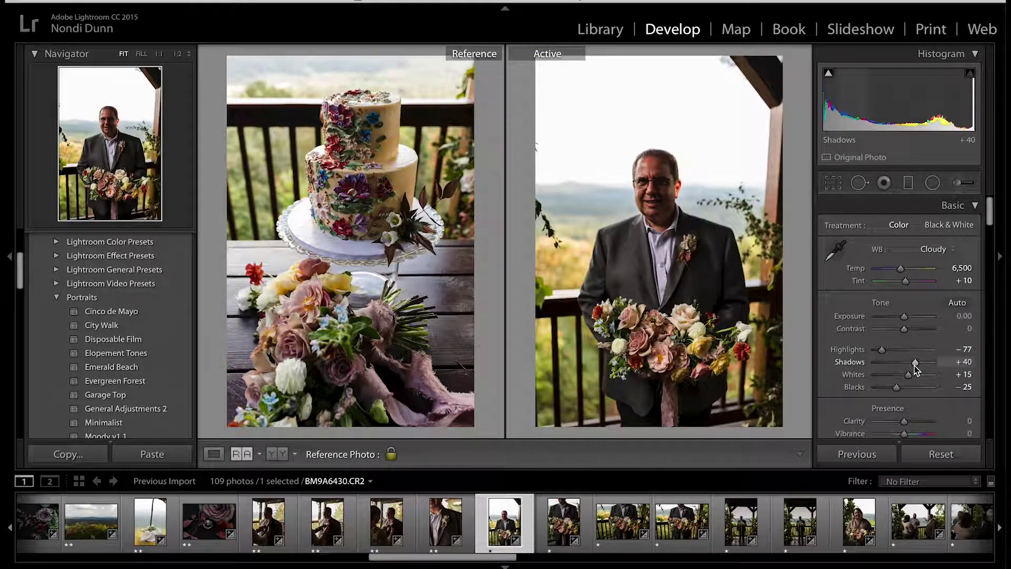
Rate the four photos of the man holding the bouquet two stars, with Shadows +40 on BM9A6430.CR2 and Exposure +0.45 on BM9A6435.CR2.
key(2)
key(2)
key(2)
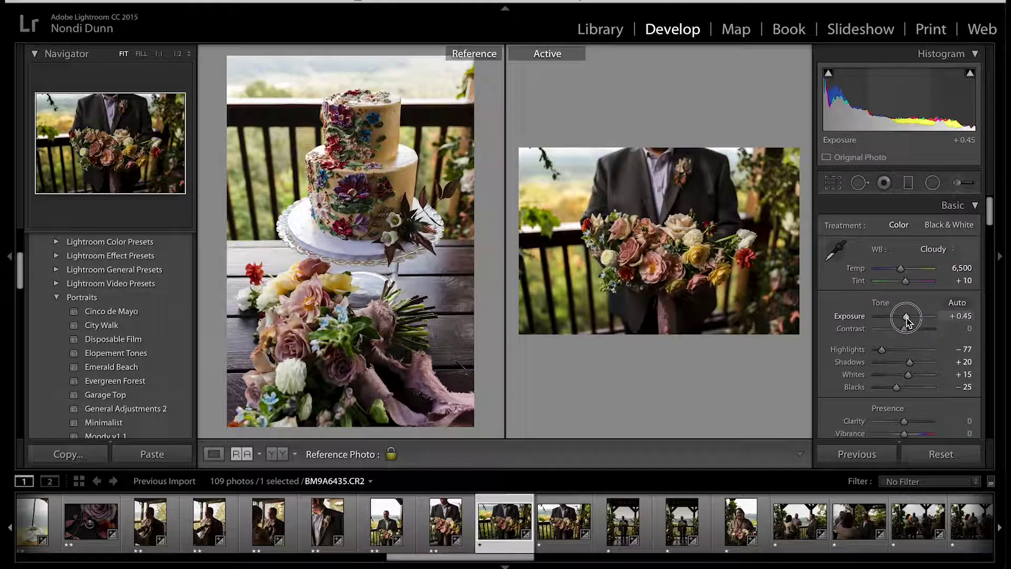
key(2)
Brighten gazebo portraits BM9A6439.CR2 (Shadows +45) and BM9A6441.CR2 (Exposure +0.50) with Exposure and Shadows, and rate both two stars.
drag(909, 362, 913, 367)
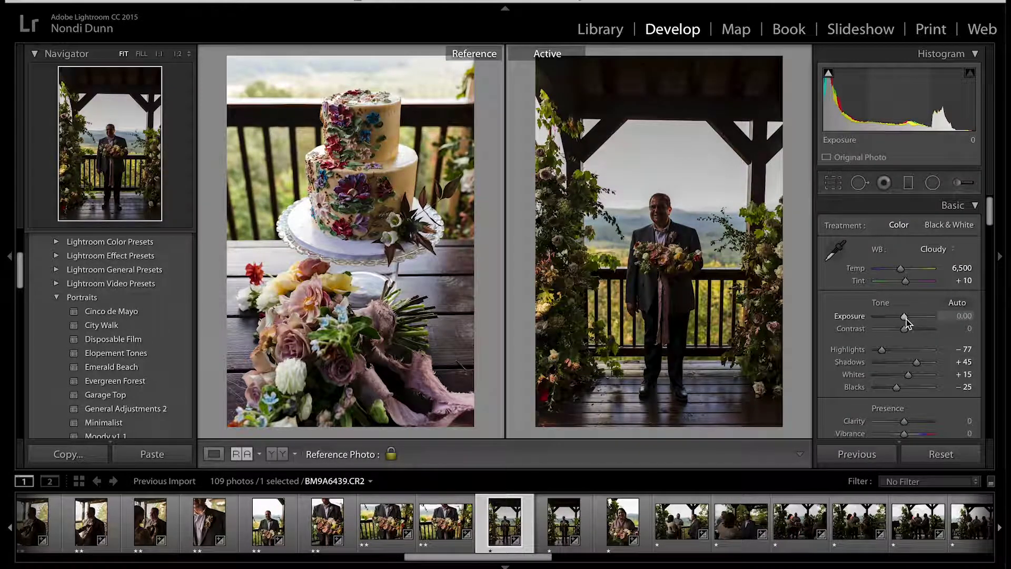
drag(906, 319, 908, 317)
key(2)
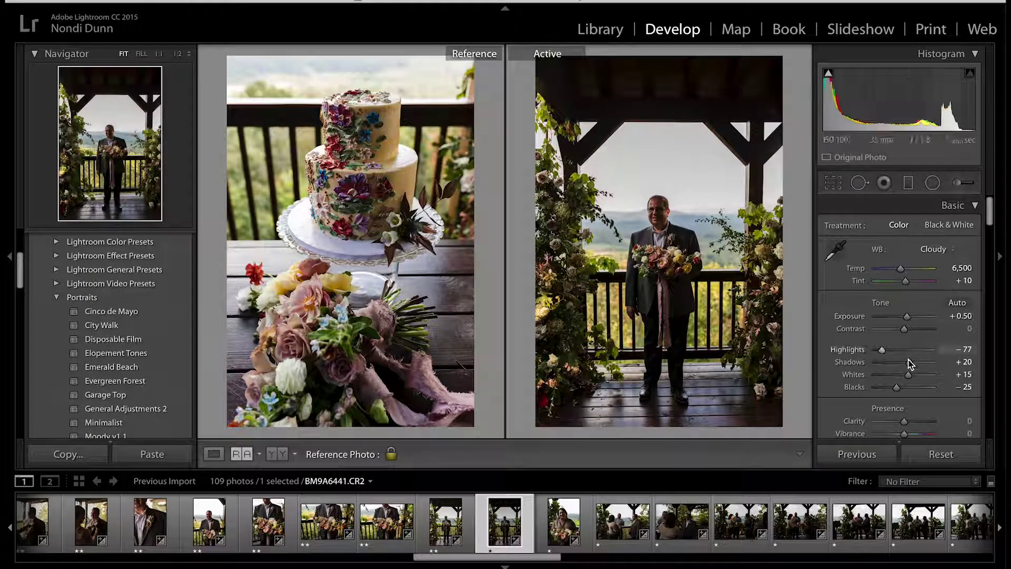
drag(911, 364, 914, 363)
key(2)
Set Exposure to +0.40 on bouquet portrait BM9A6450.CR2 and rate it and the next two ceremony photos two stars.
drag(906, 316, 909, 322)
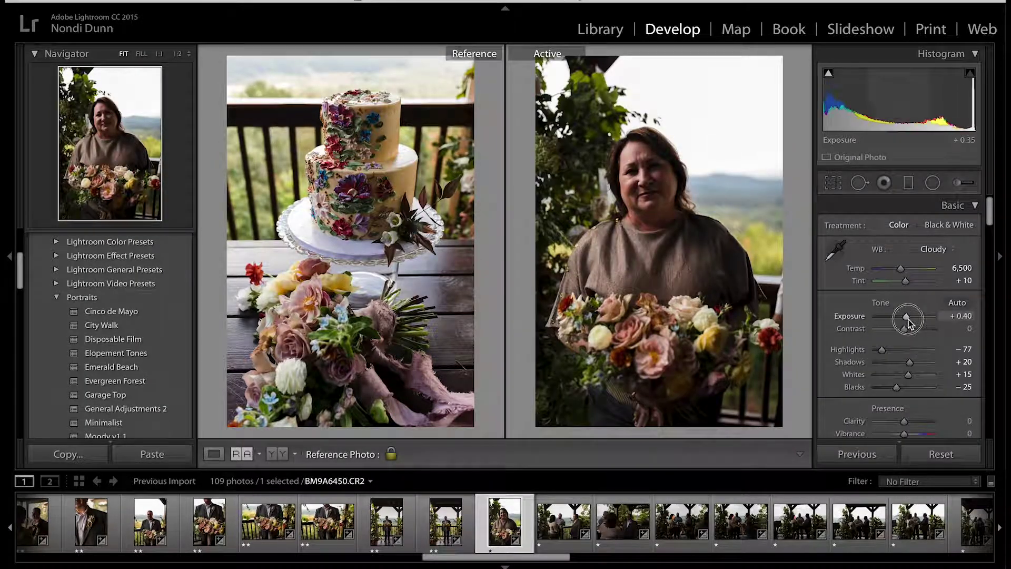
key(2)
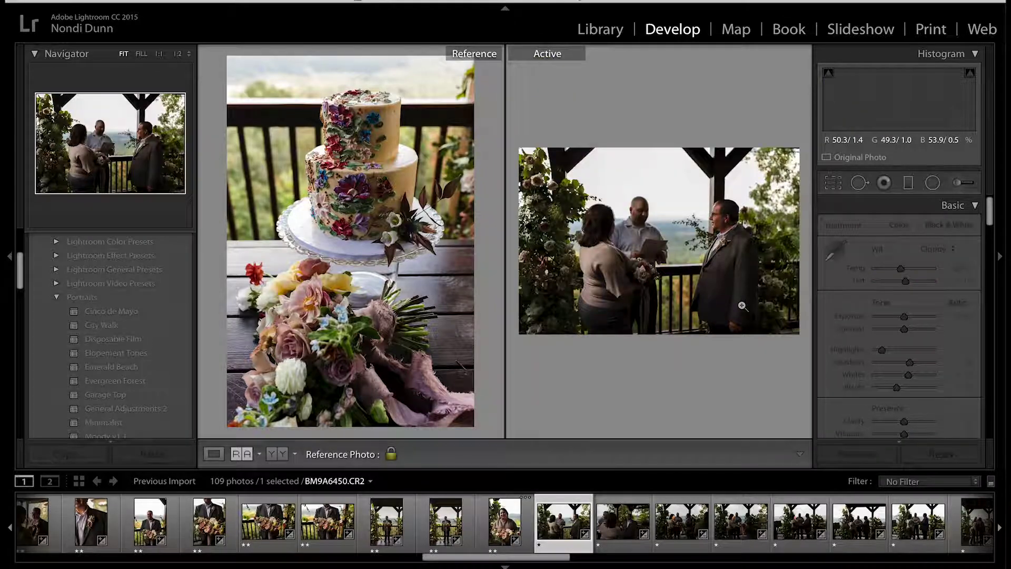
key(2)
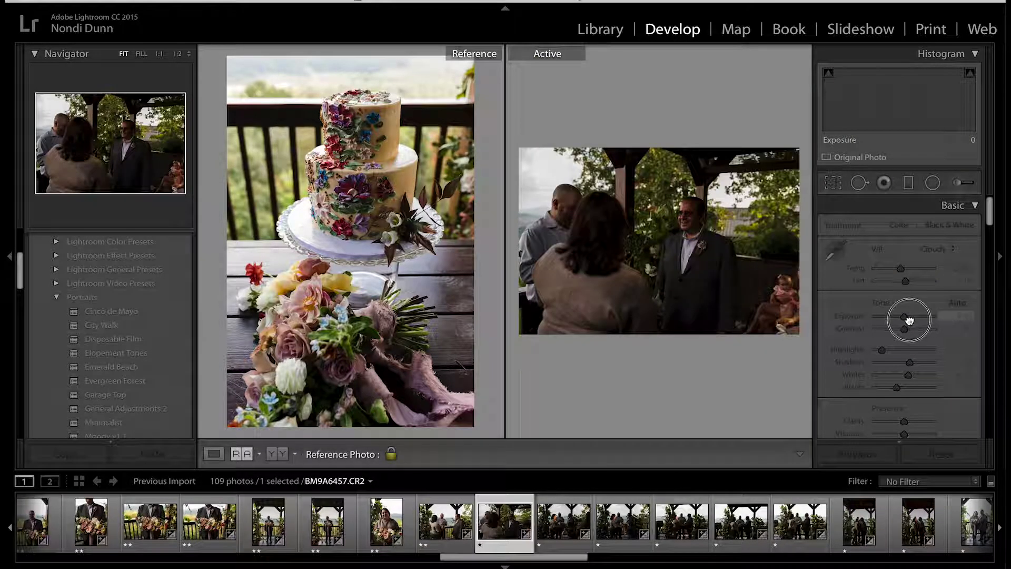
key(2)
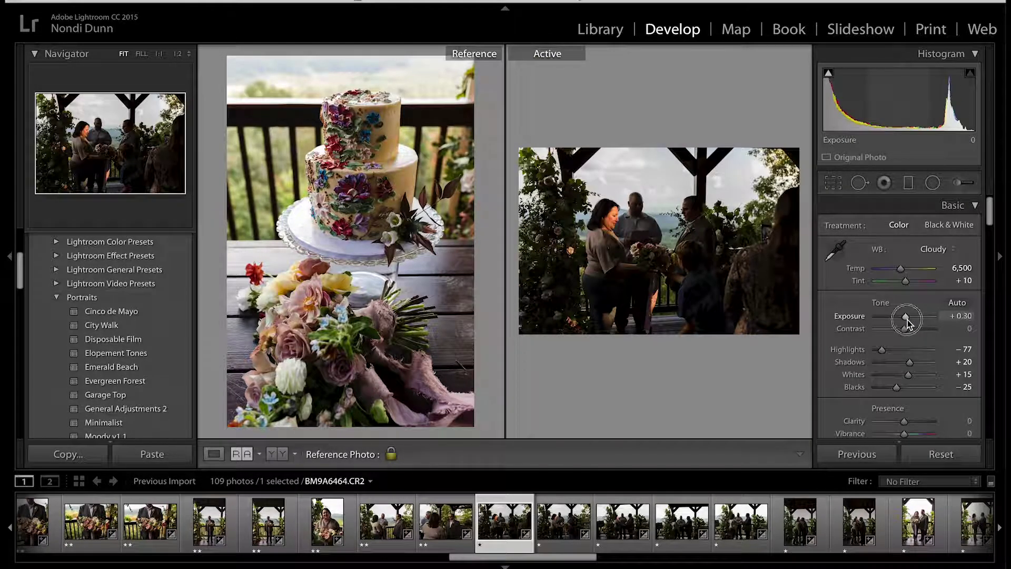
Set Exposure +0.30 on ceremony photo BM9A6464.CR2, Exposure +0.45 and Shadows +50 on BM9A6474.CR2, and rate them two stars.
key(2)
drag(907, 320, 906, 320)
click(575, 503)
drag(909, 362, 913, 367)
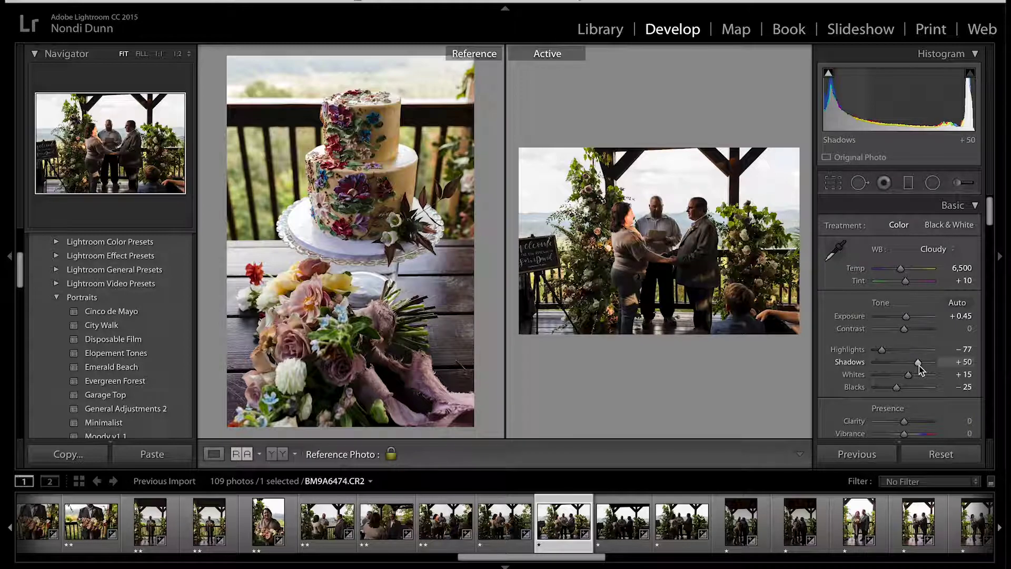
key(2)
drag(912, 365, 918, 365)
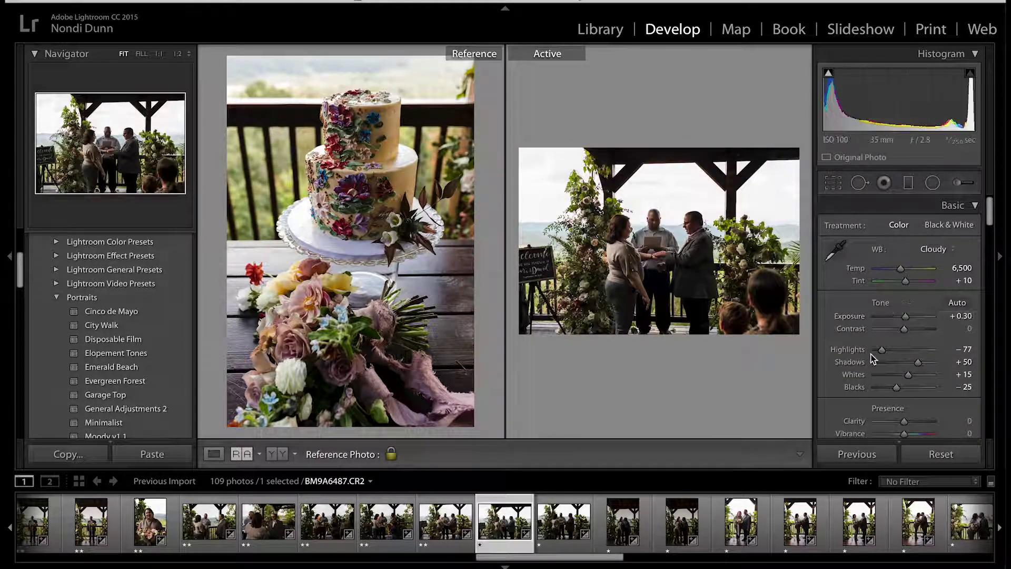
Apply the previous photo's settings with Exposure +0.30 and Shadows +50 to kiss photo BM9A6513.CR2 and its neighbouring ceremony photos.
click(858, 456)
key(Right)
click(870, 459)
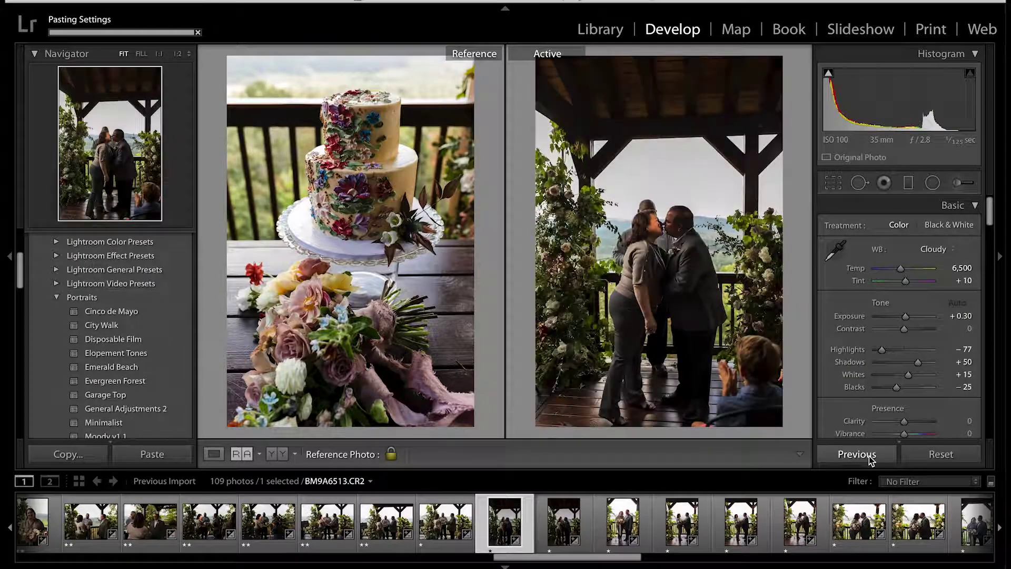
click(854, 456)
key(Right)
Set Highlights to −100 on the first bright gazebo couple photo and carry its settings over to the couple photos through BM9A6578.CR2.
click(882, 351)
key(2)
key(Right)
click(868, 456)
key(Right)
key(Right)
click(868, 456)
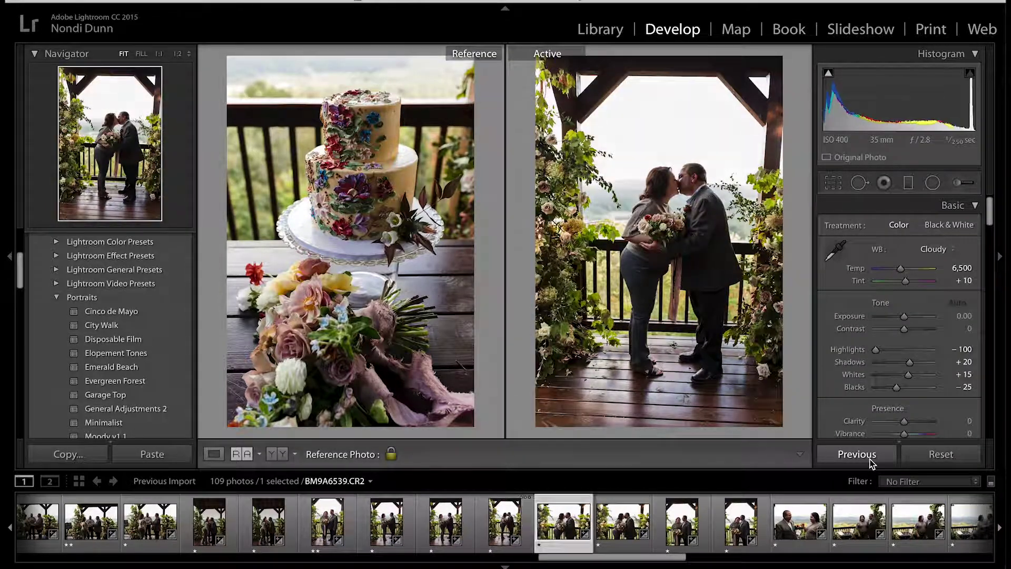
key(Right)
key(Right)
key(Right)
click(868, 456)
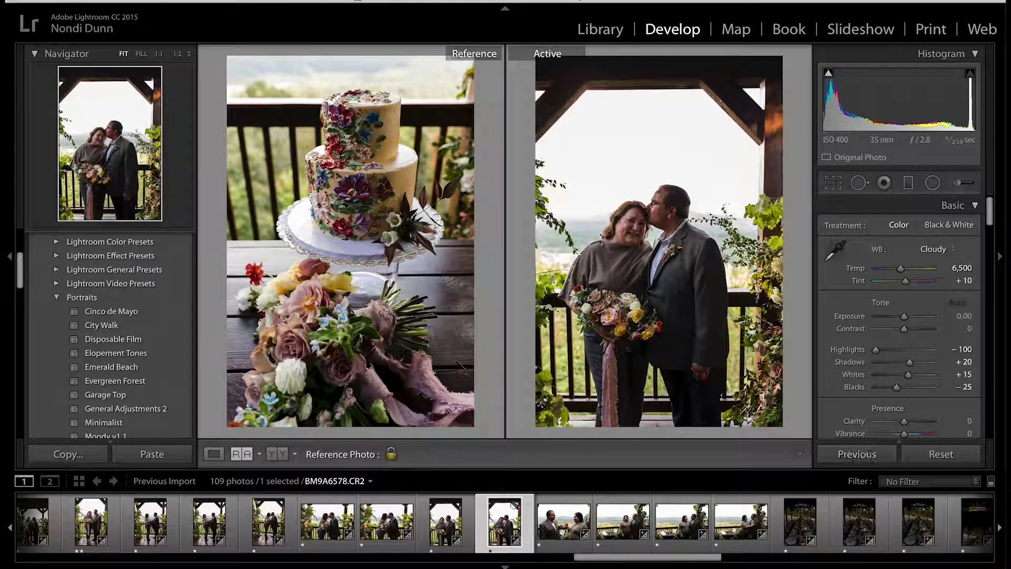
Rate the seven gazebo couple photos from BM9A6534.CR2 through BM9A6578.CR2 two stars.
click(150, 522)
shift+click(504, 522)
key(2)
click(330, 514)
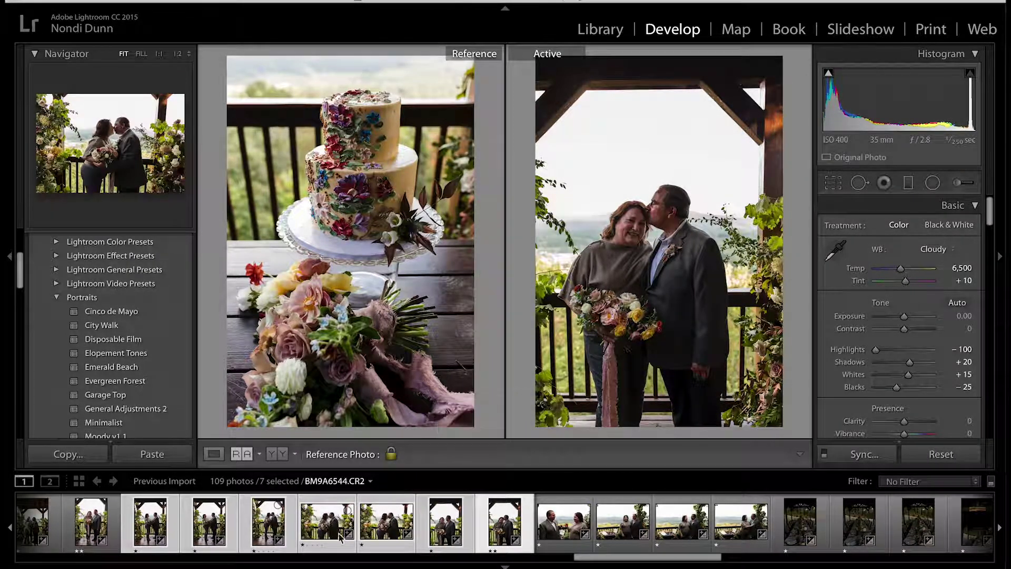
key(Right)
key(Left)
key(2)
click(244, 519)
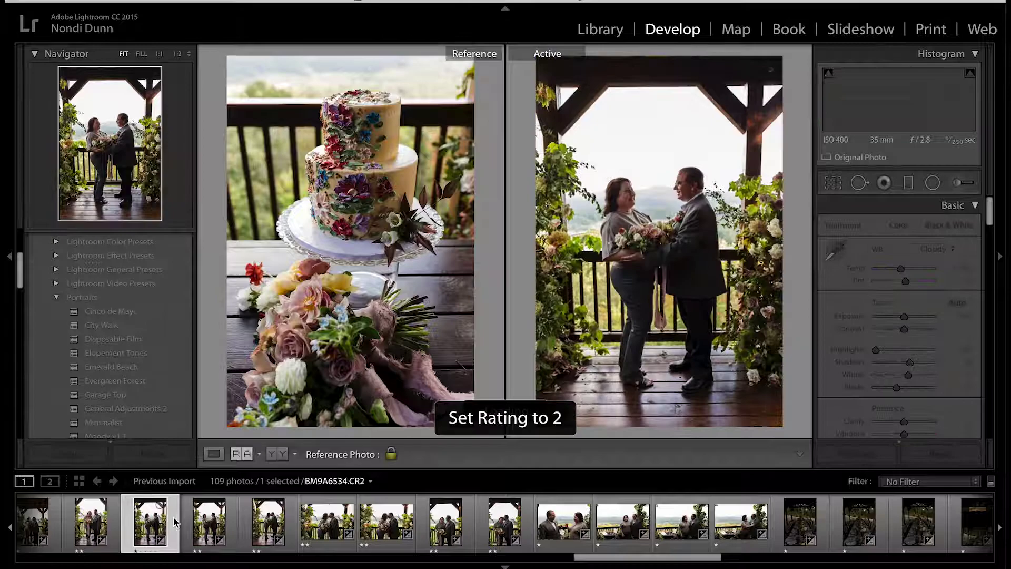
Rate the four horizontal couple photos that follow BM9A6578.CR2 two stars.
click(562, 521)
key(2)
key(2)
key(2)
key(2)
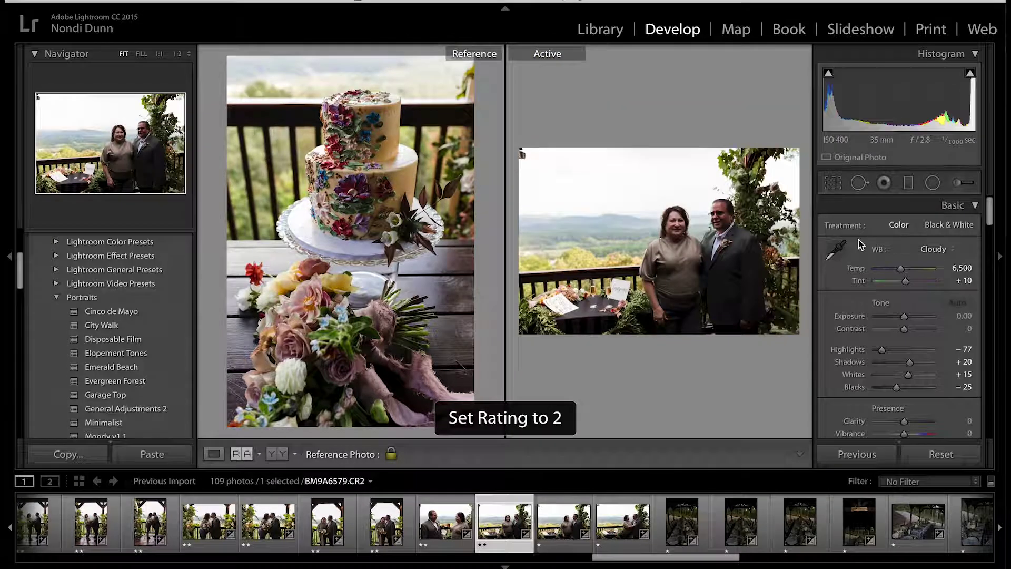
Set Exposure to +1.40 on long-table photo BM9A6600.CR2 and apply its settings to the dark table photos through BM9A6625.CR2.
drag(909, 317, 912, 318)
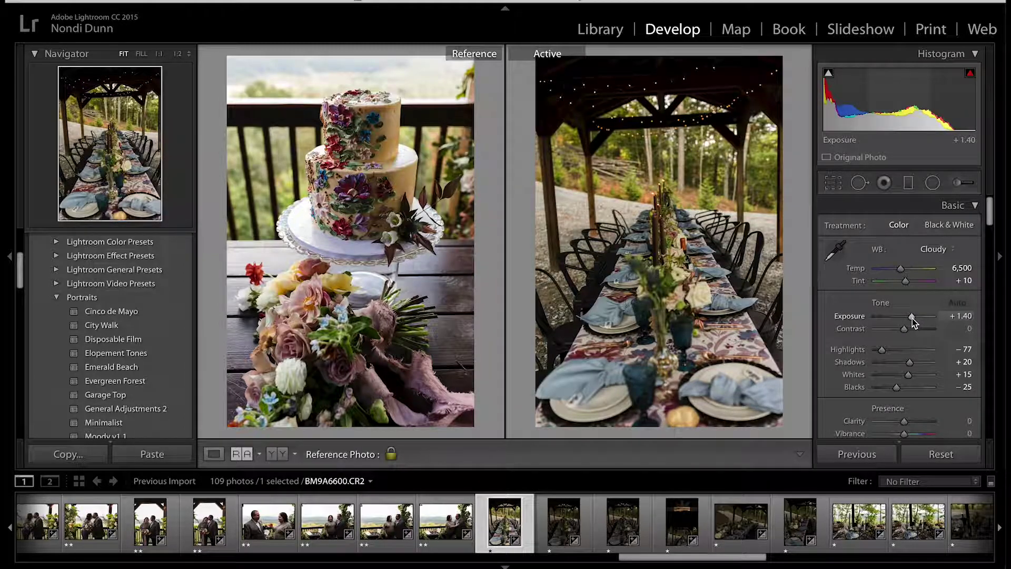
key(Right)
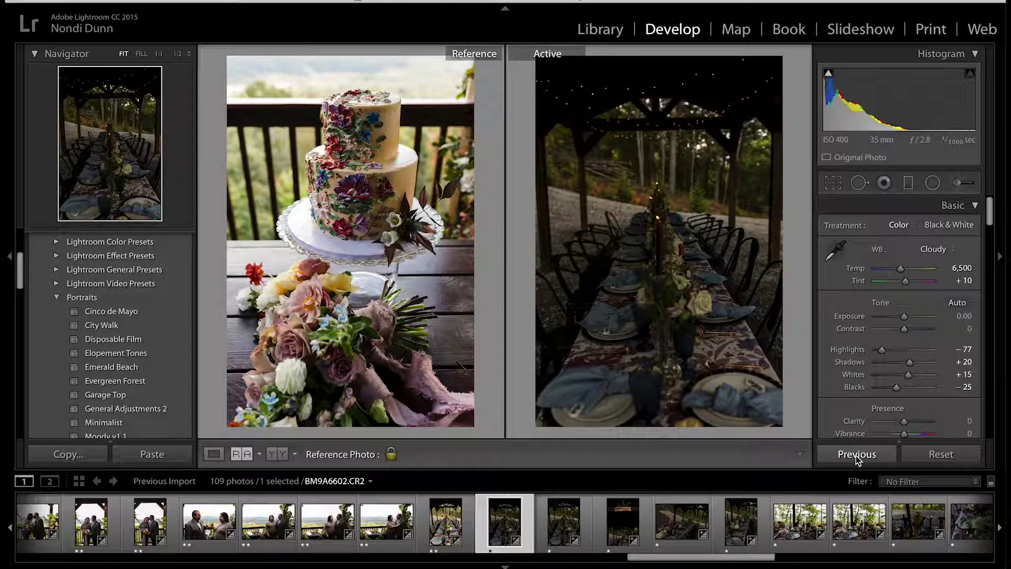
click(855, 456)
key(Right)
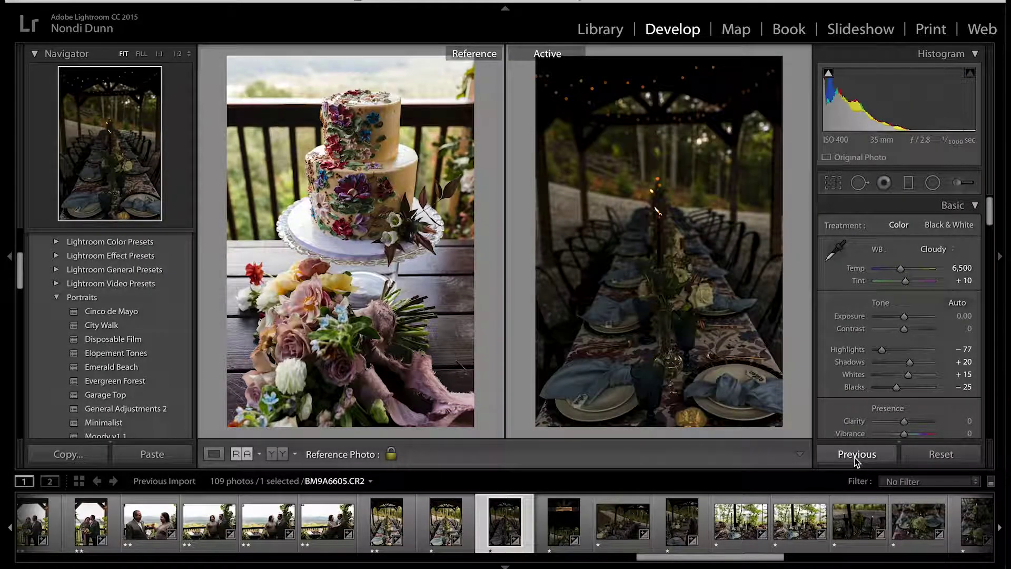
click(855, 457)
key(Right)
key(Right)
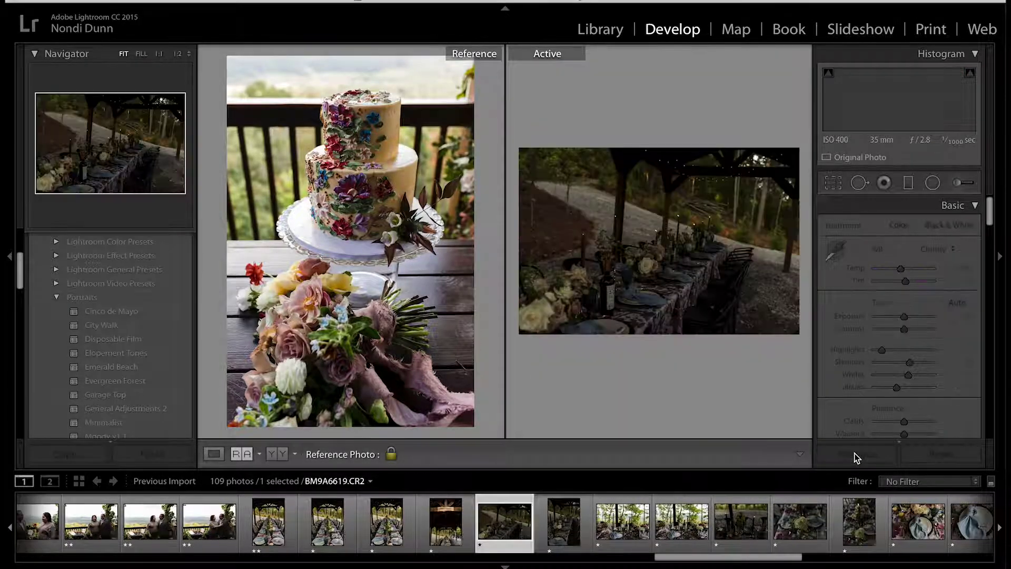
click(858, 455)
key(Right)
click(860, 456)
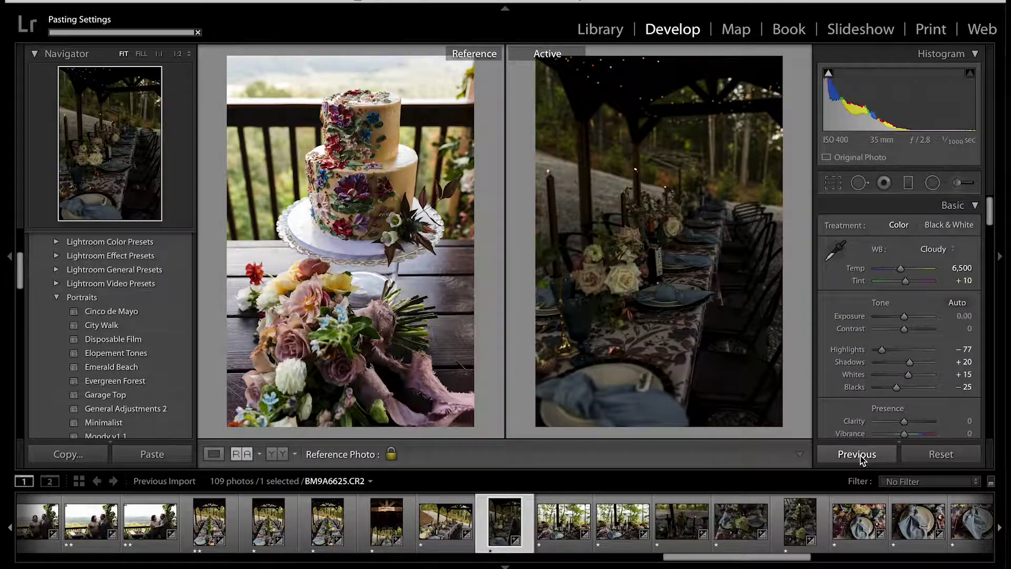
Set Shadows to +38 on table photo BM9A6630.CR2 and rate it and photos BM9A6602.CR2 through BM9A6625.CR2 two stars.
key(Right)
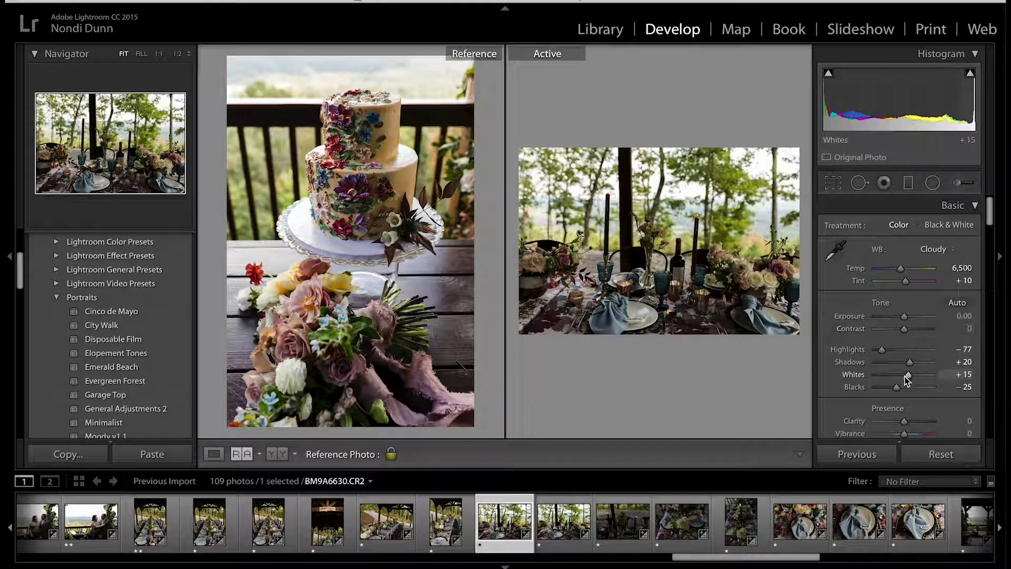
key(2)
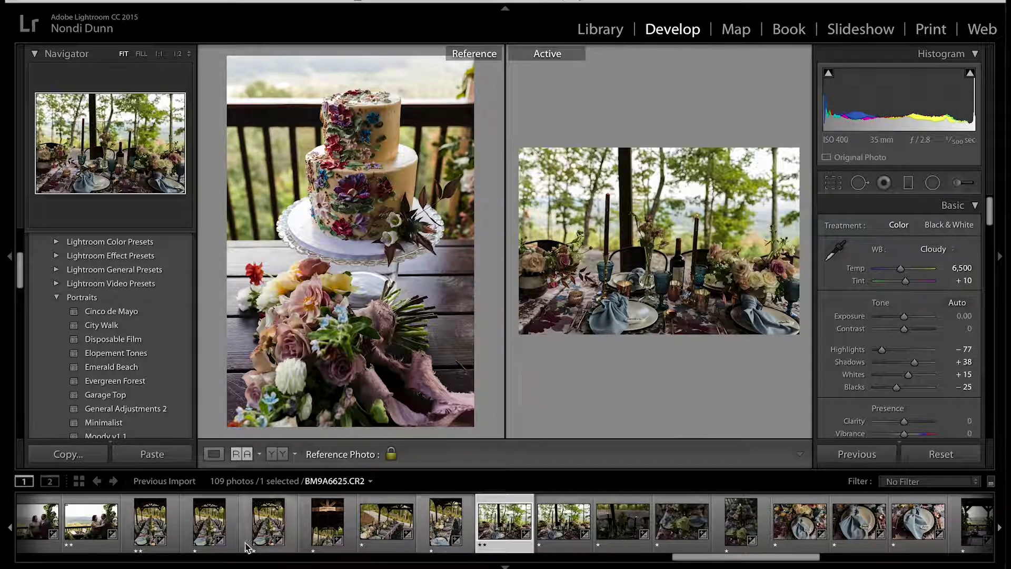
key(Left)
key(Left)
key(Left)
key(Left)
key(Left)
key(2)
key(Right)
key(2)
key(Right)
key(2)
key(Right)
key(2)
key(Right)
key(2)
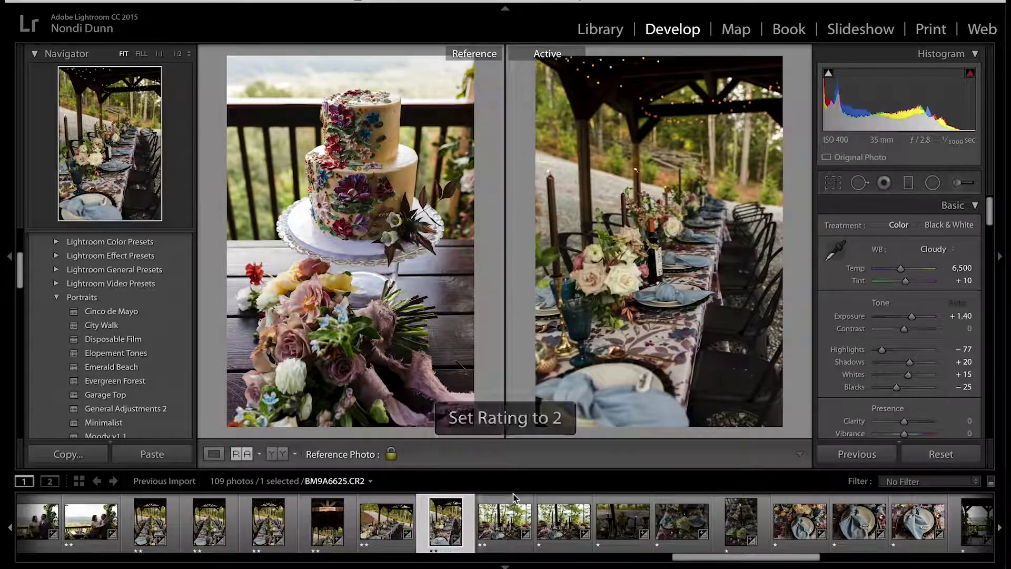
key(Right)
key(2)
Apply the previous photo's settings to the similar table photo right after BM9A6630.CR2 and rate it two stars.
click(579, 506)
click(866, 454)
key(2)
Set Exposure to +1.45 and Shadows to +39 on yellow-rose table photo BM9A6643.CR2 and rate it two stars.
key(Right)
drag(908, 319, 912, 320)
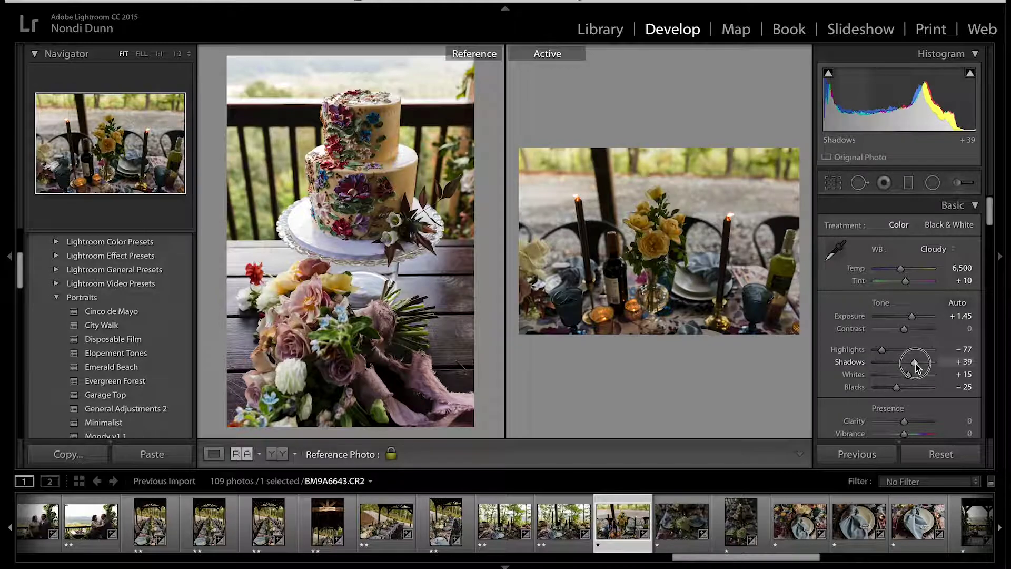
key(2)
Apply the previous settings to white rose photo BM9A6650.CR2 with Exposure at +1.20, and rate it two stars.
key(Right)
click(875, 455)
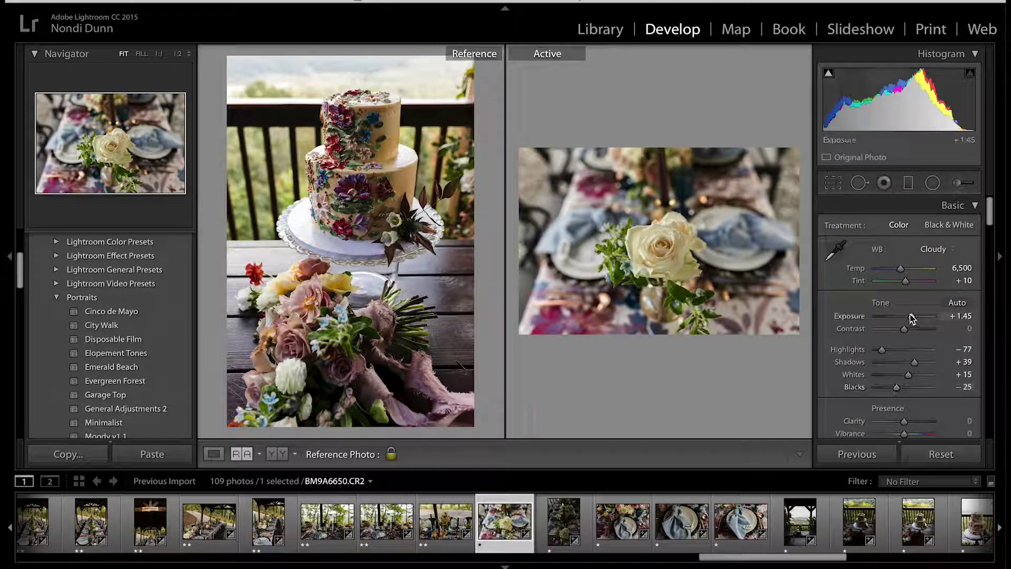
drag(912, 319, 910, 317)
key(2)
Apply the previous settings to the vertical candle and rose photo, and rate the three following place-setting photos two stars.
key(Right)
click(873, 455)
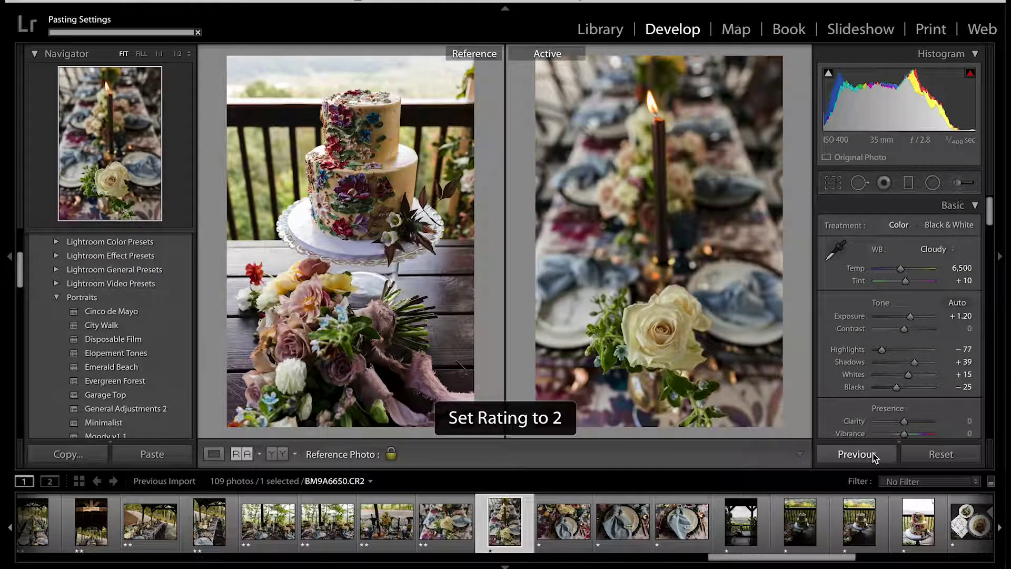
key(Right)
key(2)
key(Right)
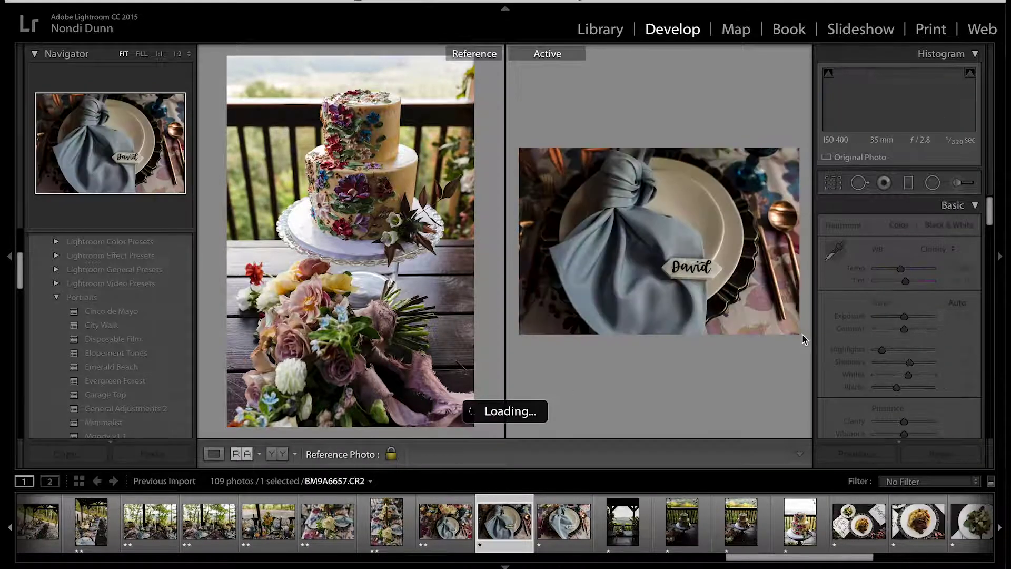
key(2)
key(Right)
key(2)
Raise Exposure and set Shadows to +50 on the gazebo photo just before cake photo BM9A6673.CR2.
key(Right)
drag(901, 317, 908, 318)
drag(909, 362, 918, 364)
Apply the previous photo's settings to cake photo BM9A6673.CR2 with Exposure at +1.15, and rate it two stars.
key(Right)
click(859, 461)
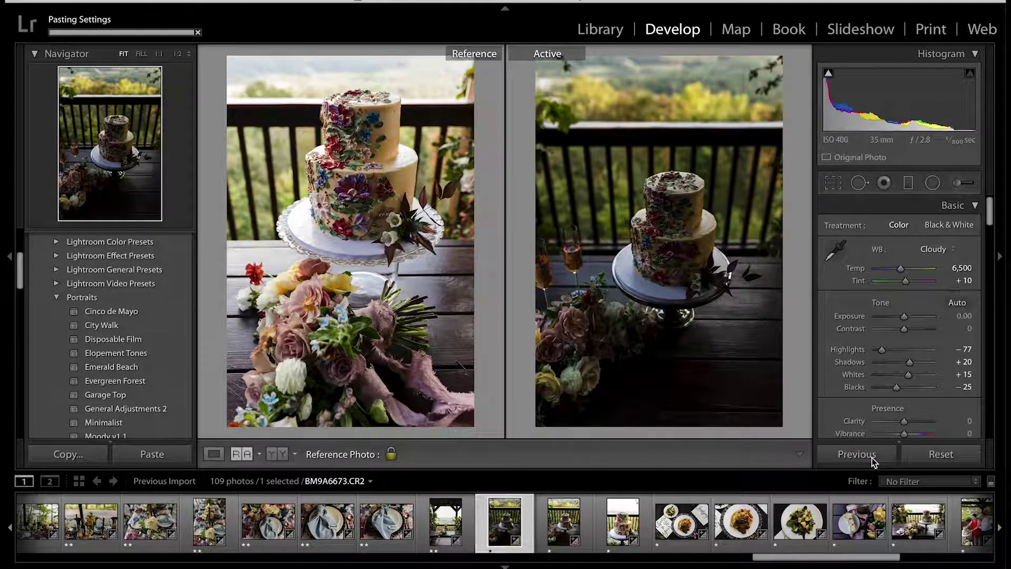
drag(909, 317, 911, 319)
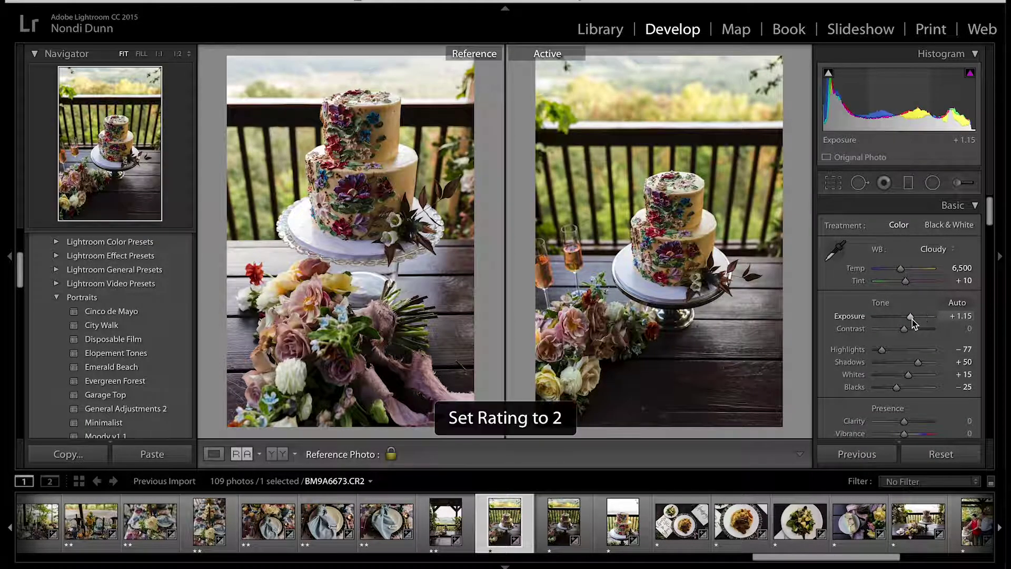
Apply the settings of BM9A6673.CR2 to cake photo BM9A6676.CR2 with a lower Exposure, and rate it two stars.
key(Right)
click(856, 454)
click(910, 319)
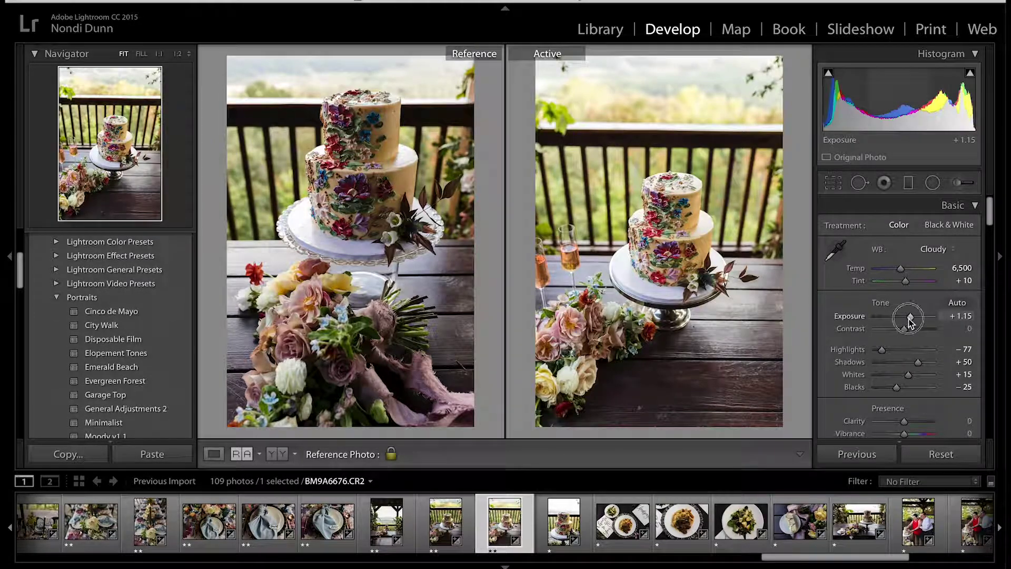
drag(911, 319, 907, 321)
Set Exposure to −0.35 and Highlights to −100 on cake close-up BM9A6686.CR2 and rate it two stars.
key(Right)
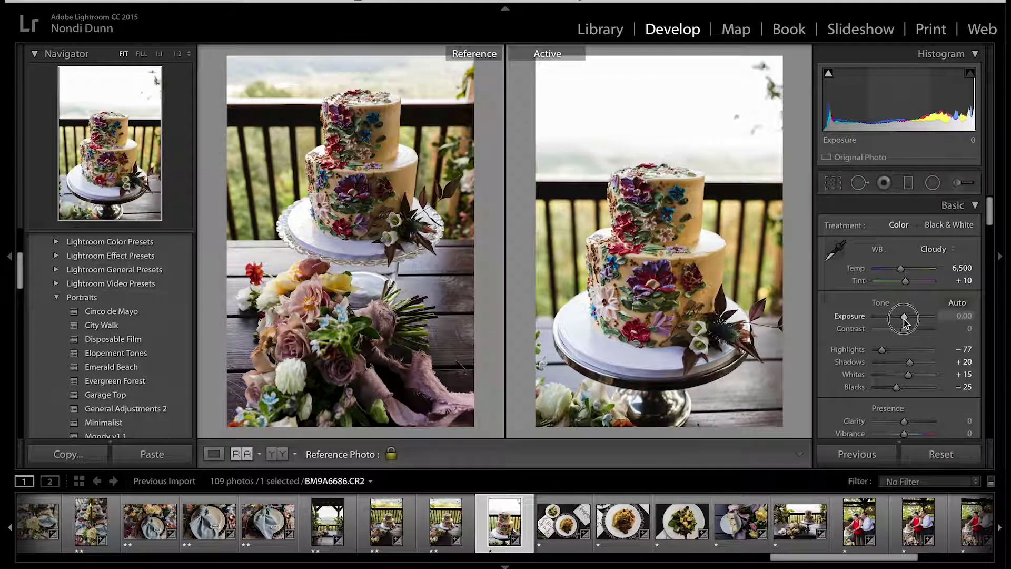
click(900, 317)
key(2)
Rate the five plated-food, flower and cake-table photos after BM9A6686.CR2 two stars.
key(Right)
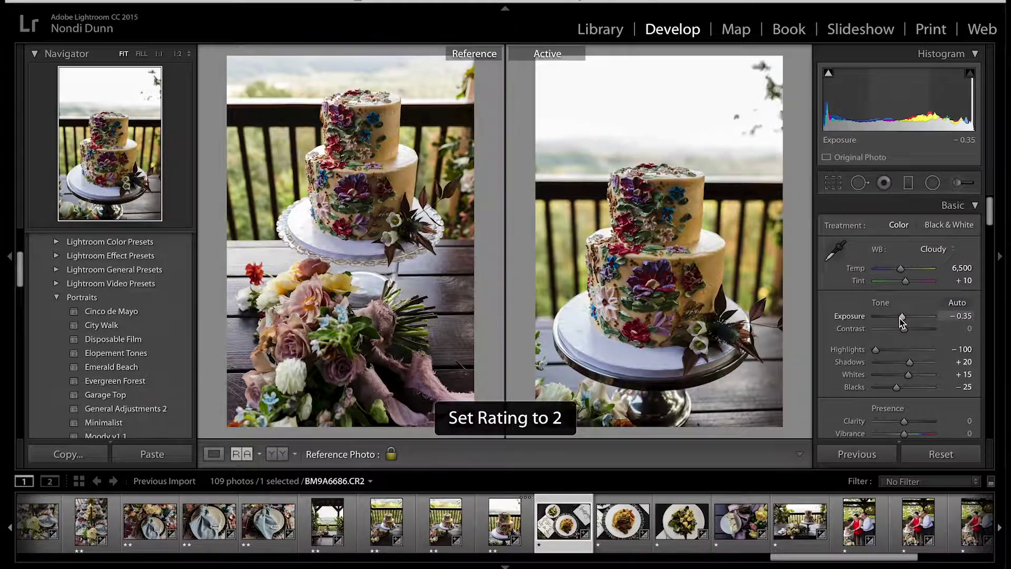
key(2)
key(Right)
key(2)
key(Right)
key(2)
key(Right)
key(2)
key(Right)
key(2)
Rate the vertical photos of the couple cutting the cake two stars.
key(Right)
key(2)
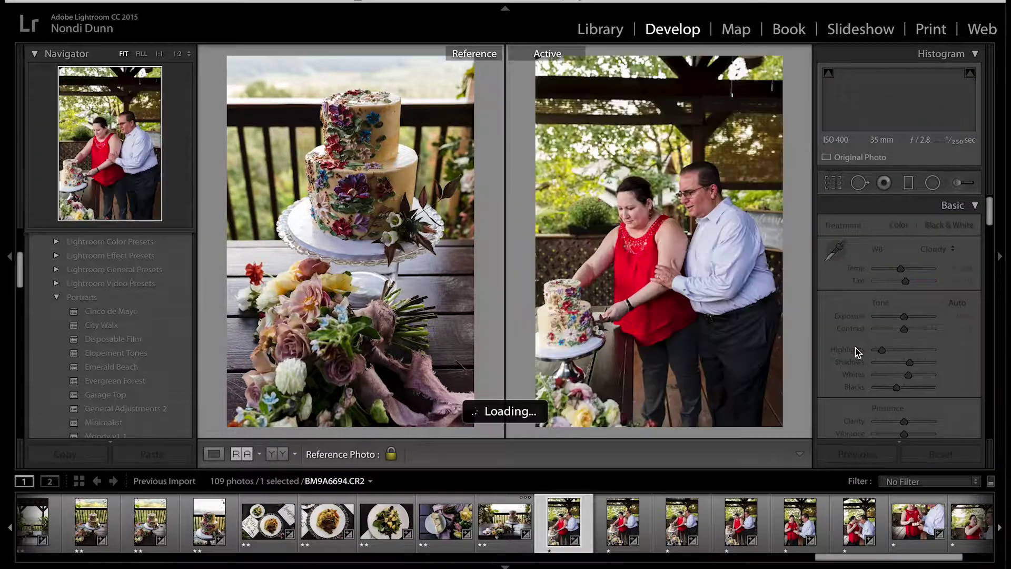
key(Right)
key(2)
key(Right)
key(2)
key(Right)
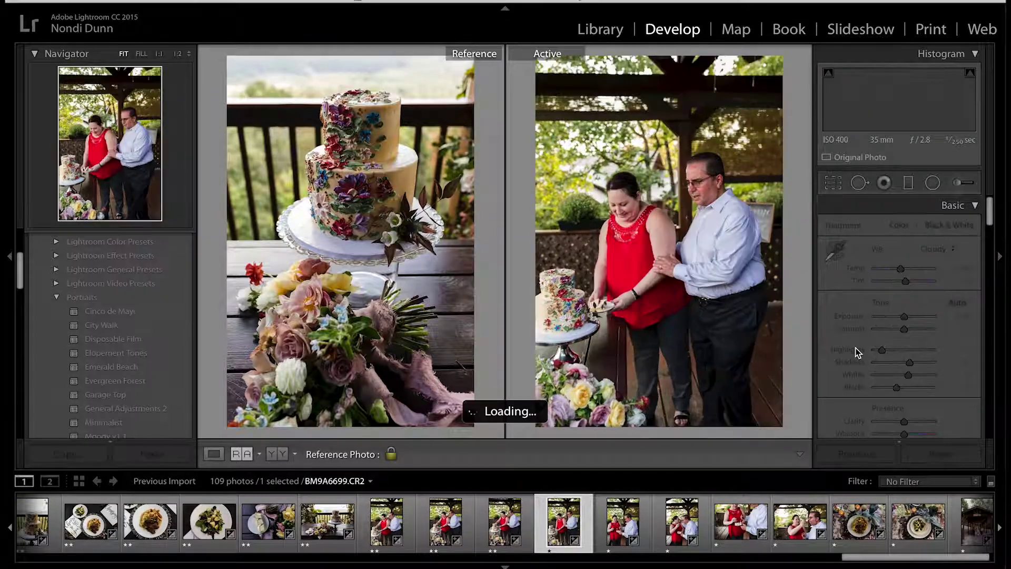
key(2)
key(Right)
key(2)
key(Right)
key(2)
key(Right)
key(2)
Rate cake-eating photo BM9A6712.CR2 two stars, and raise the Exposure of a following photo and rate it two stars too.
key(Right)
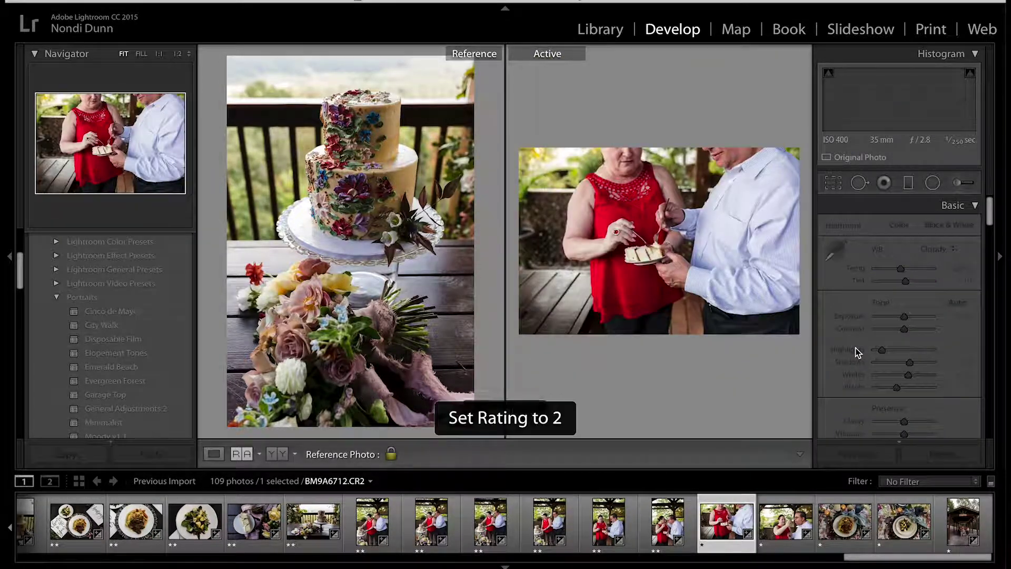
key(2)
key(Right)
drag(903, 316, 909, 321)
key(2)
key(Right)
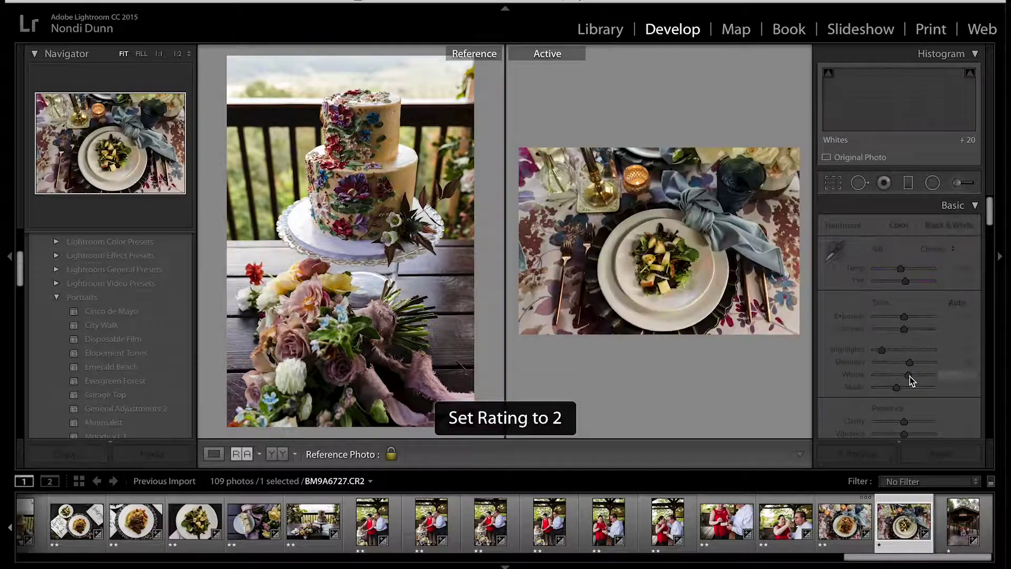
Reuse the previous settings with Exposure at +0.25 on plated-salad photo BM9A6729.CR2, and rate pavilion photo BM9A6735.CR2 two stars.
click(863, 457)
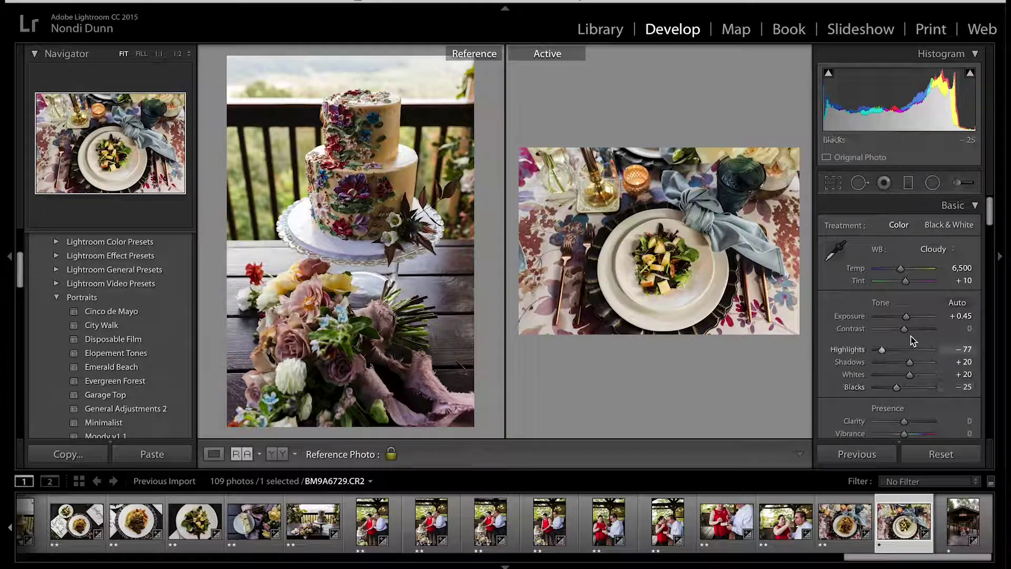
drag(907, 318, 905, 318)
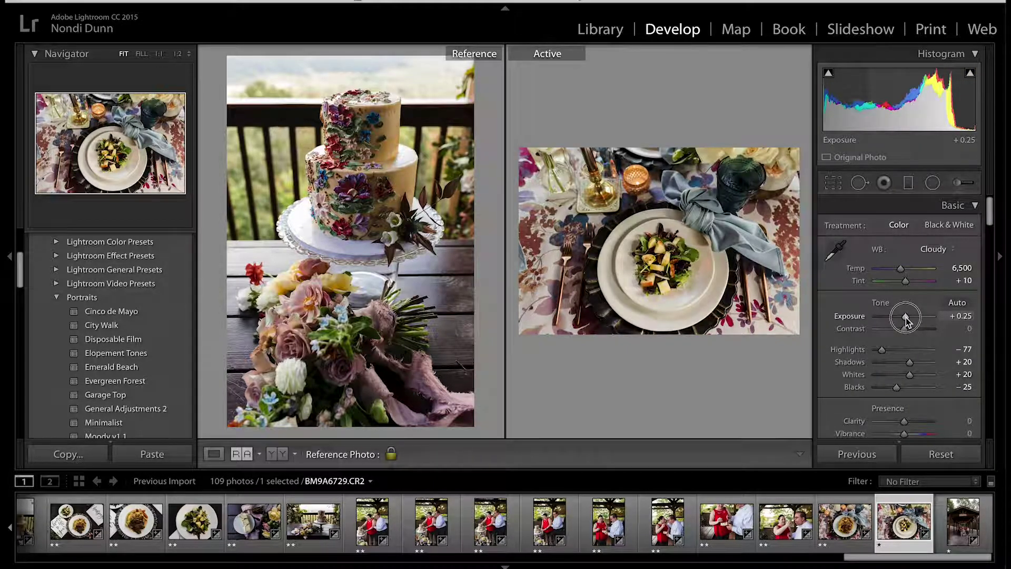
key(Right)
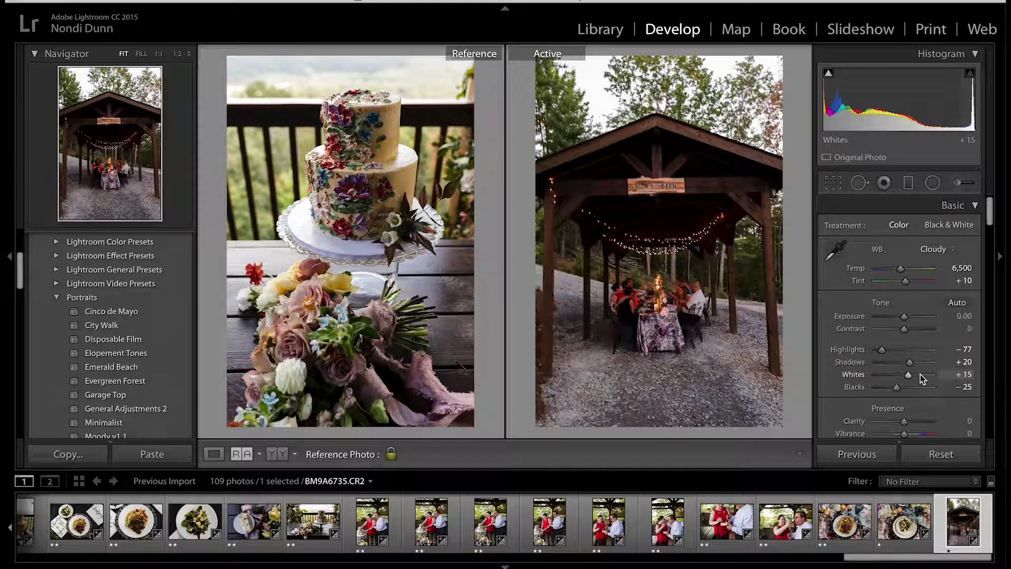
key(2)
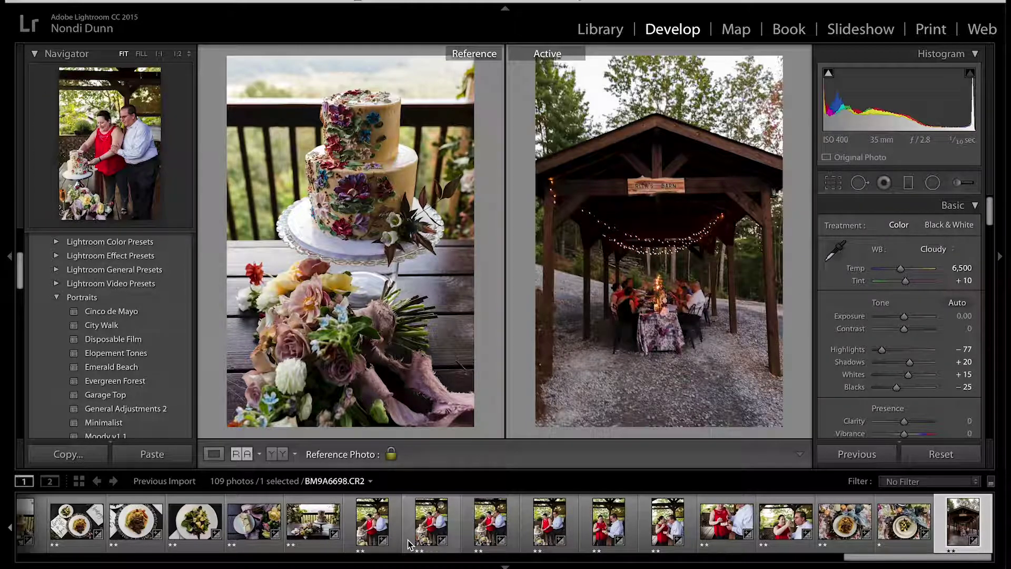
Return to the first photo, BM9A6191.CR2, start cropping it outside Reference View and straighten it to an angle of 0.03.
scroll(407, 539, up, 10)
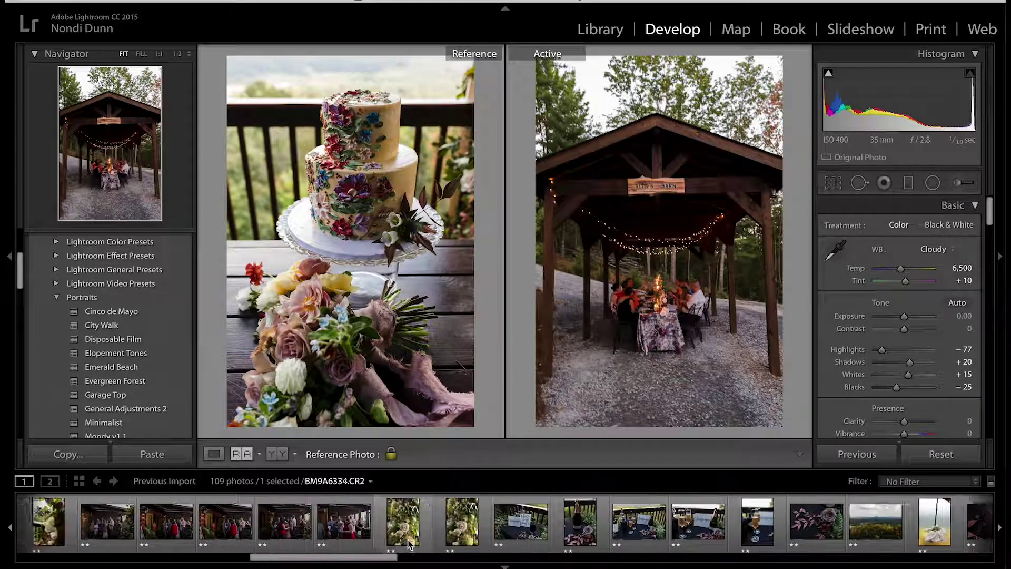
scroll(409, 539, up, 8)
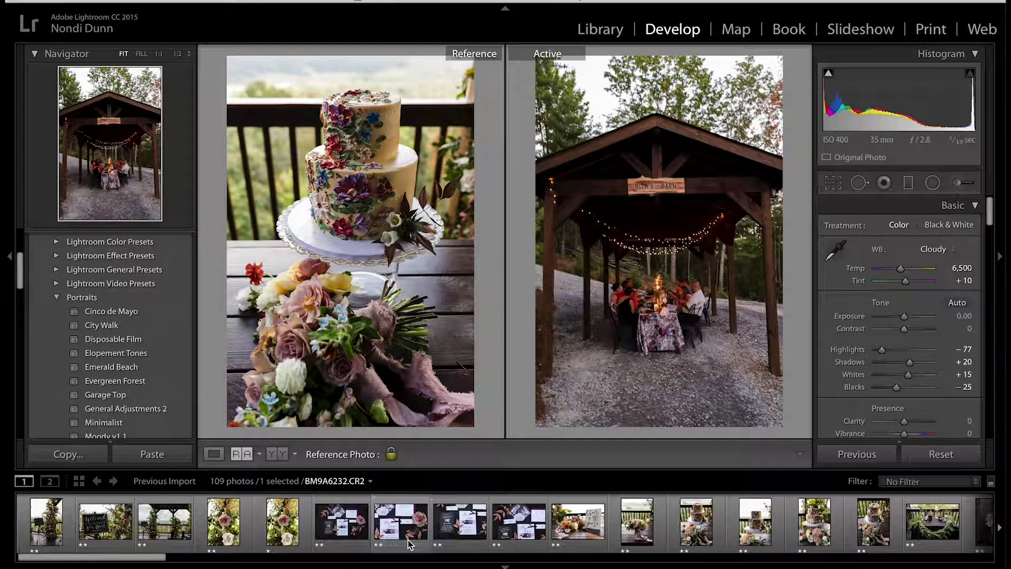
click(71, 516)
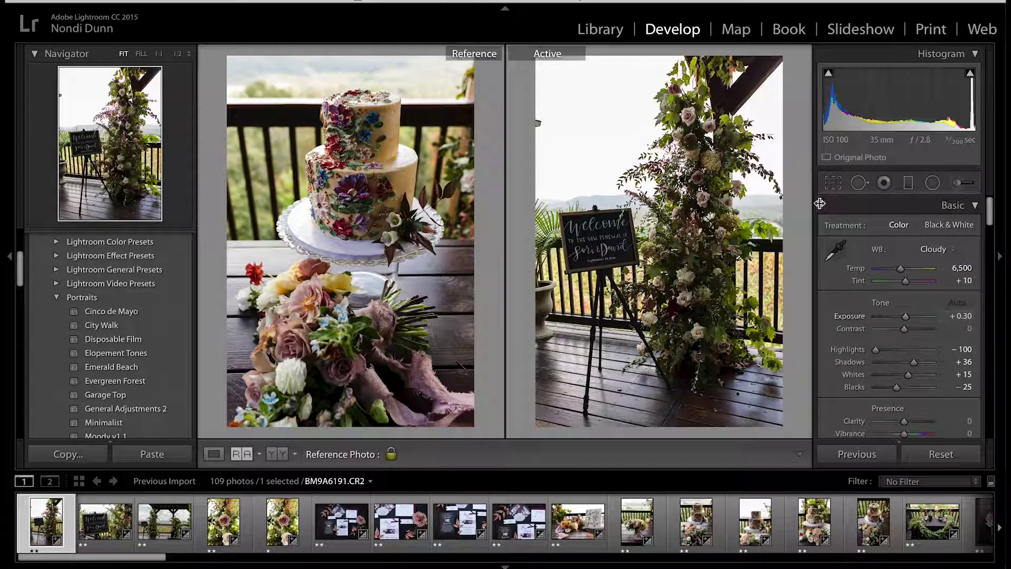
click(832, 184)
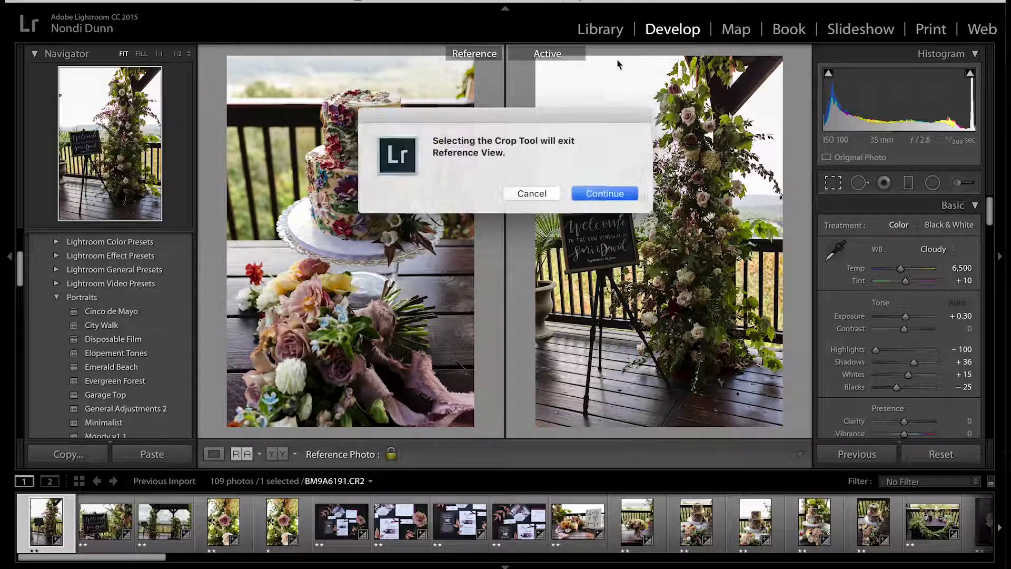
click(605, 198)
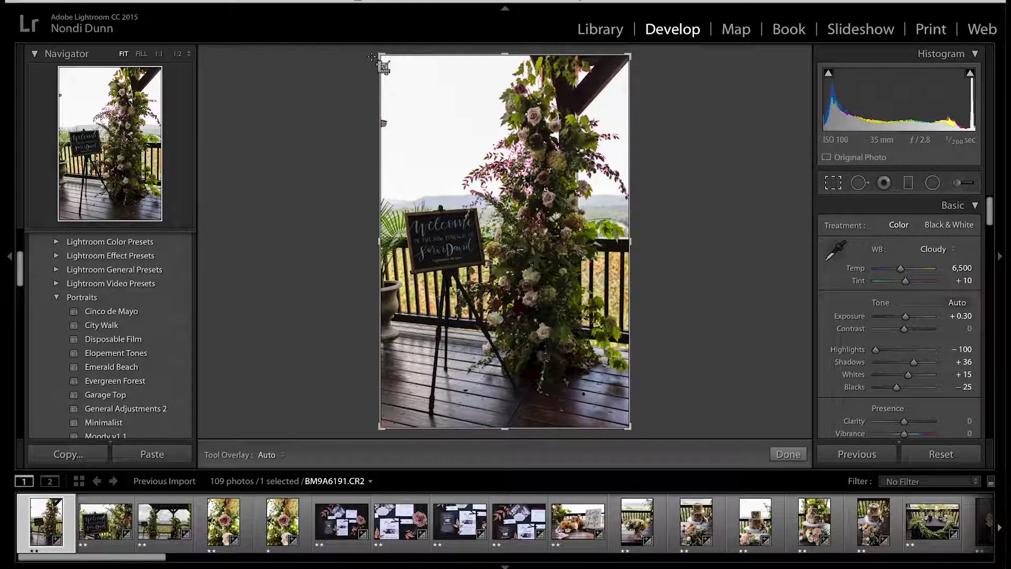
drag(381, 54, 379, 54)
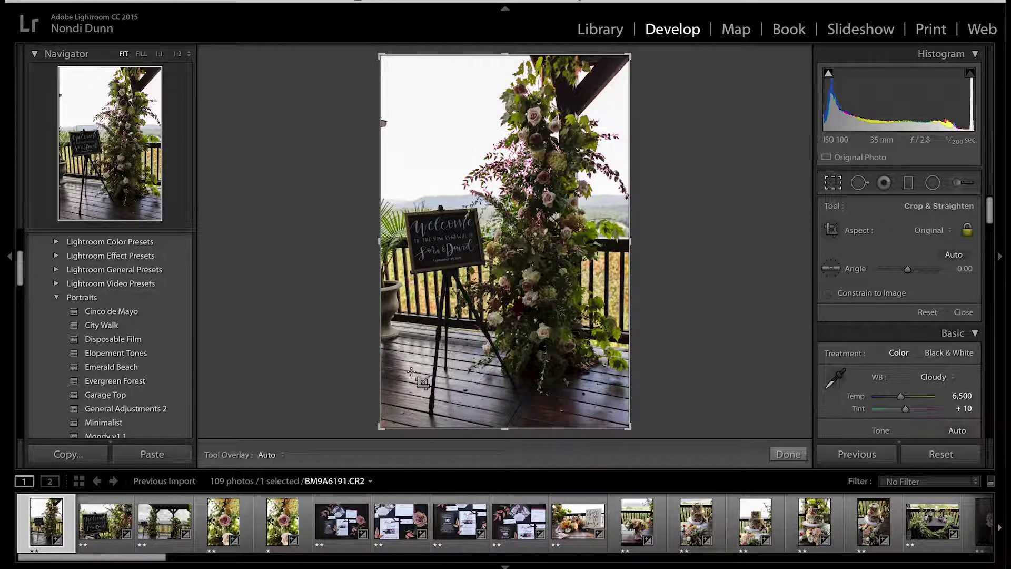
drag(329, 406, 331, 405)
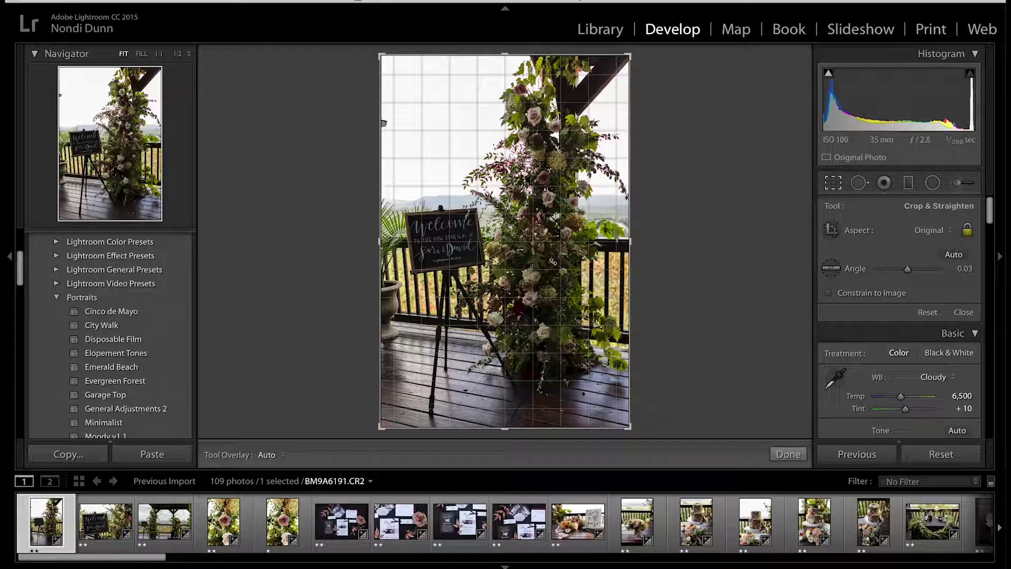
Crop BM9A6191.CR2 slightly tighter at its original aspect ratio, trimming its left edge and reframing the welcome sign and floral column.
drag(381, 426, 388, 413)
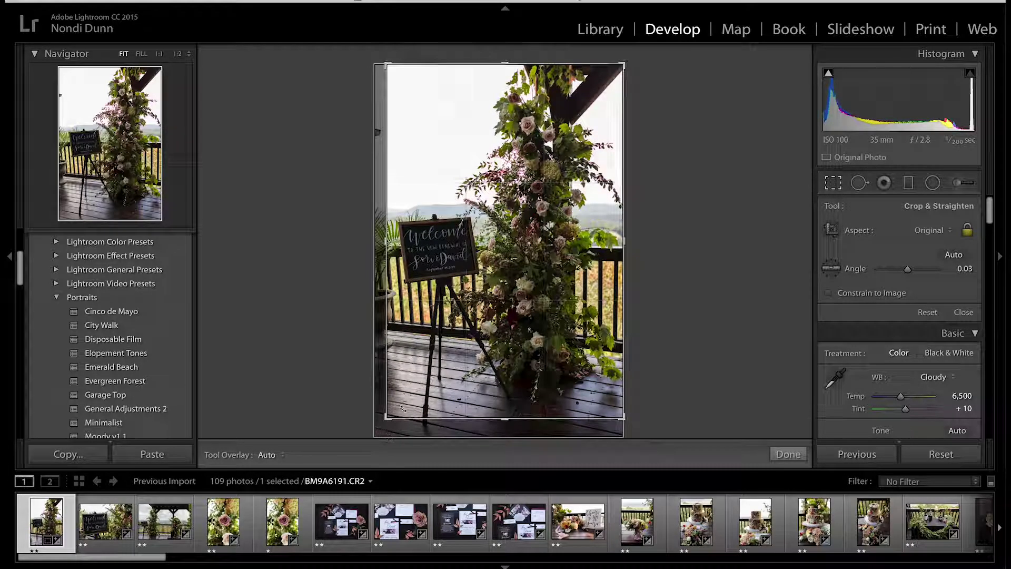
drag(474, 322, 472, 310)
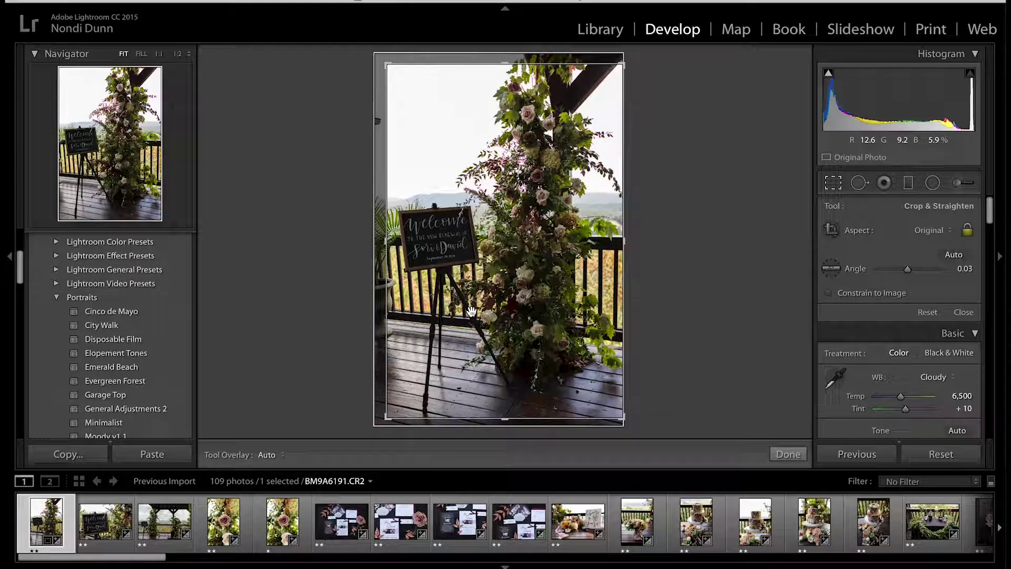
key(Return)
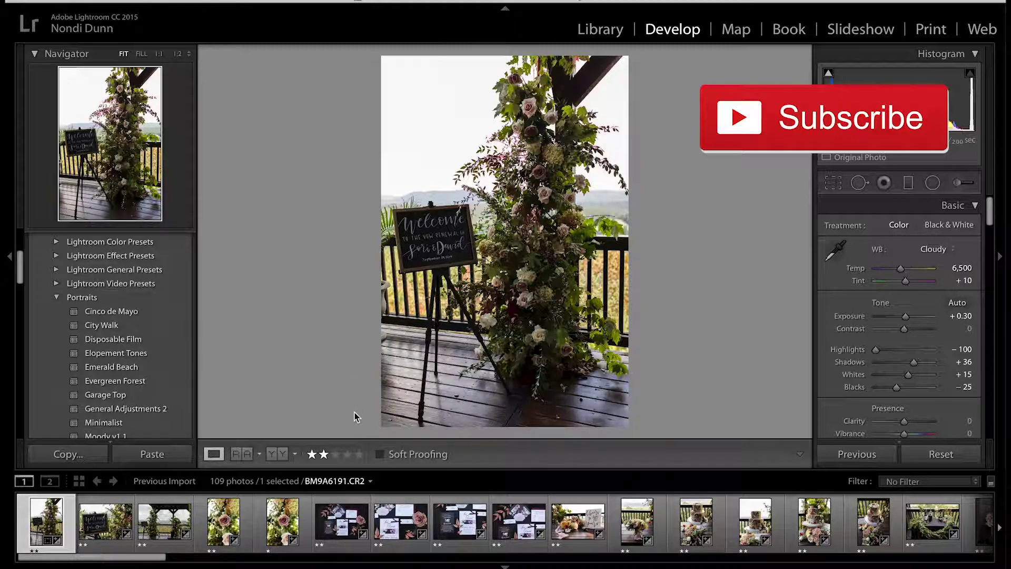
Open the welcome-sign close-up BM9A6198.CR2.
click(108, 502)
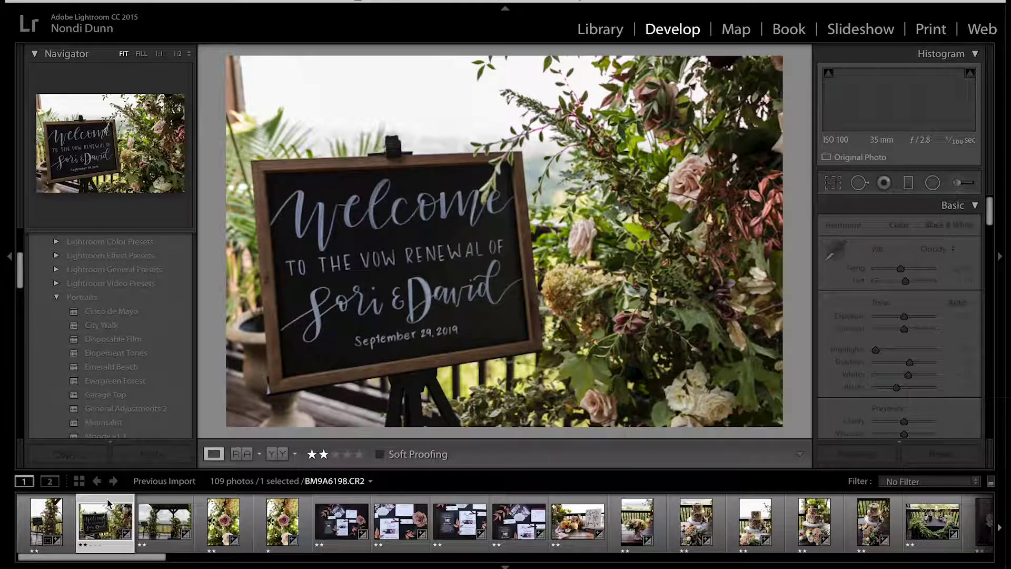